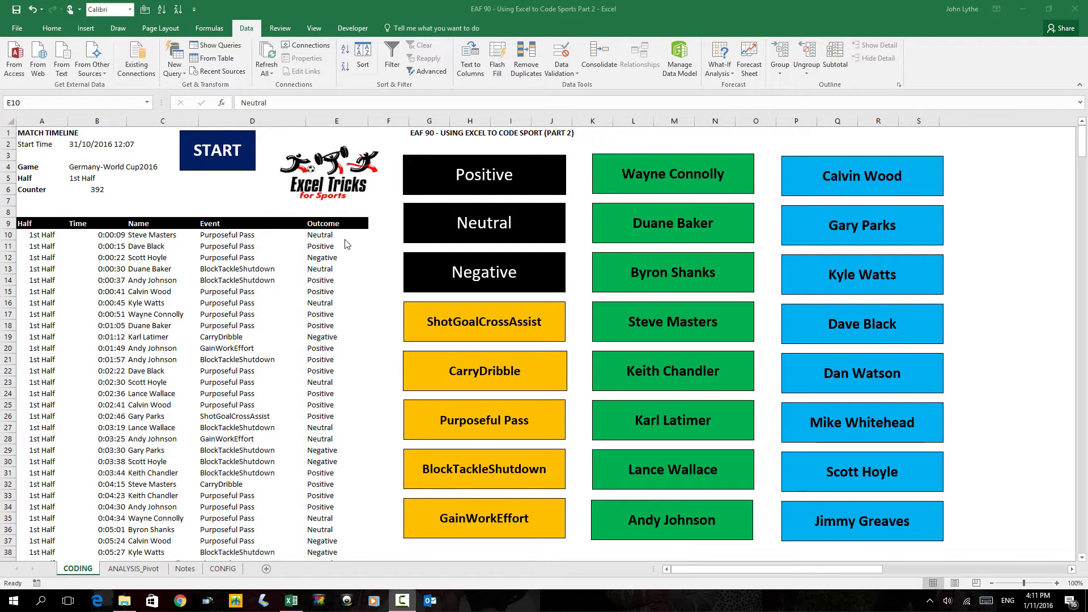
Apply list validation to the Outcome cells E10:E1000, using the named range listOutcome as the source
{"action": "key", "text": "alt+Tab"}
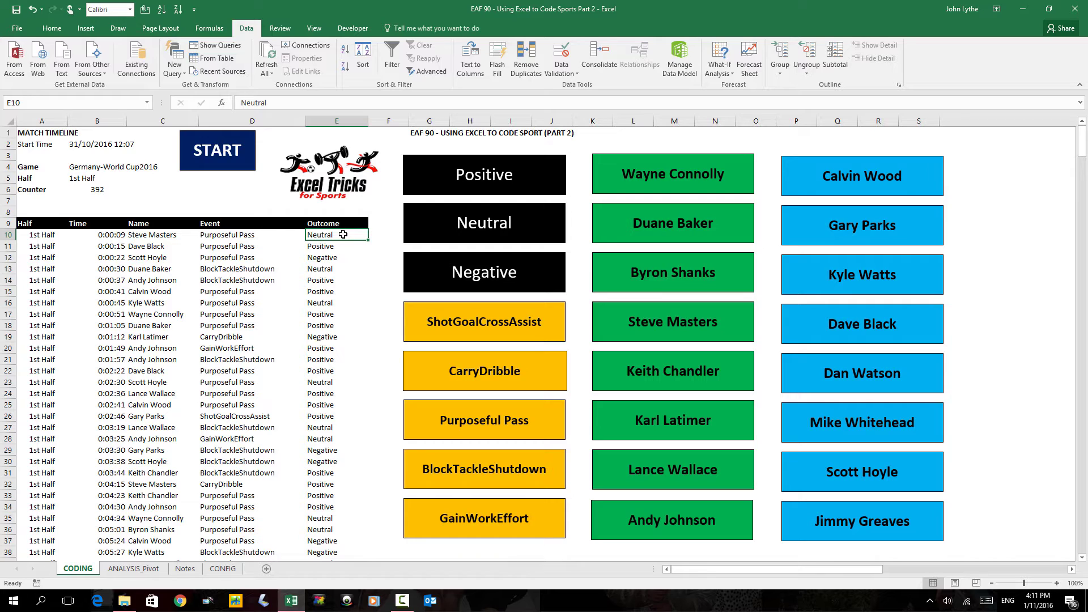
{"action": "left_click_drag", "start_coordinate": [343, 234], "coordinate": [344, 332]}
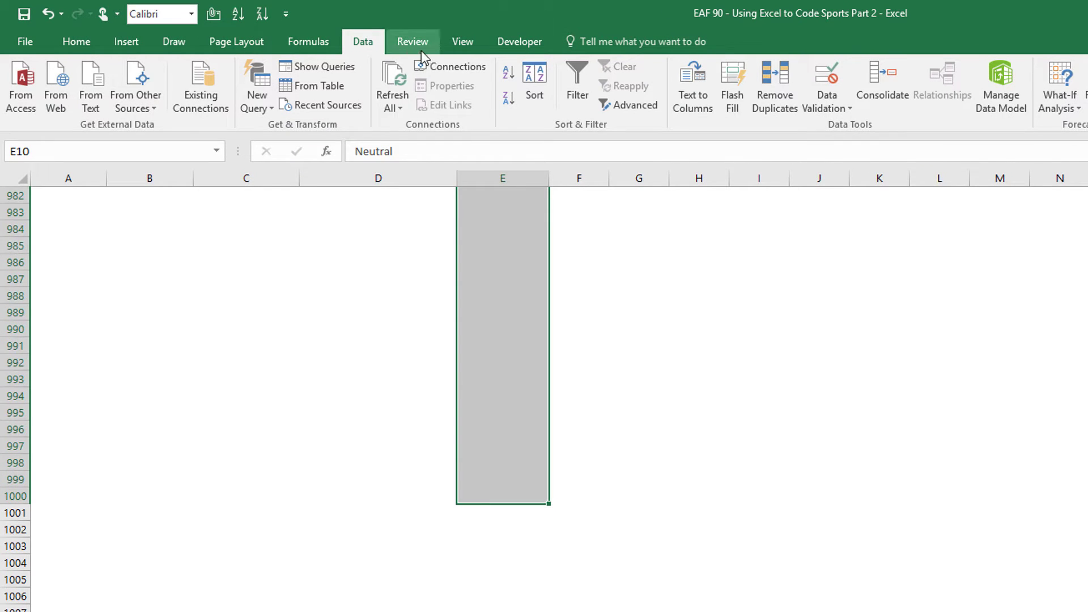
{"action": "left_click", "coordinate": [835, 119]}
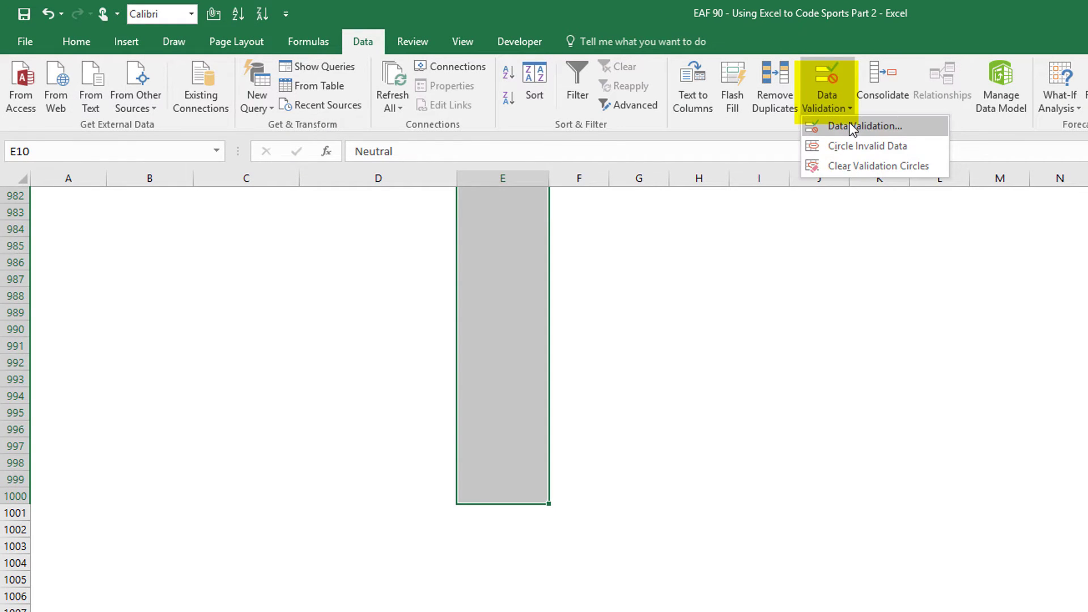
{"action": "left_click", "coordinate": [821, 127]}
{"action": "left_click", "coordinate": [417, 295]}
{"action": "left_click", "coordinate": [342, 343]}
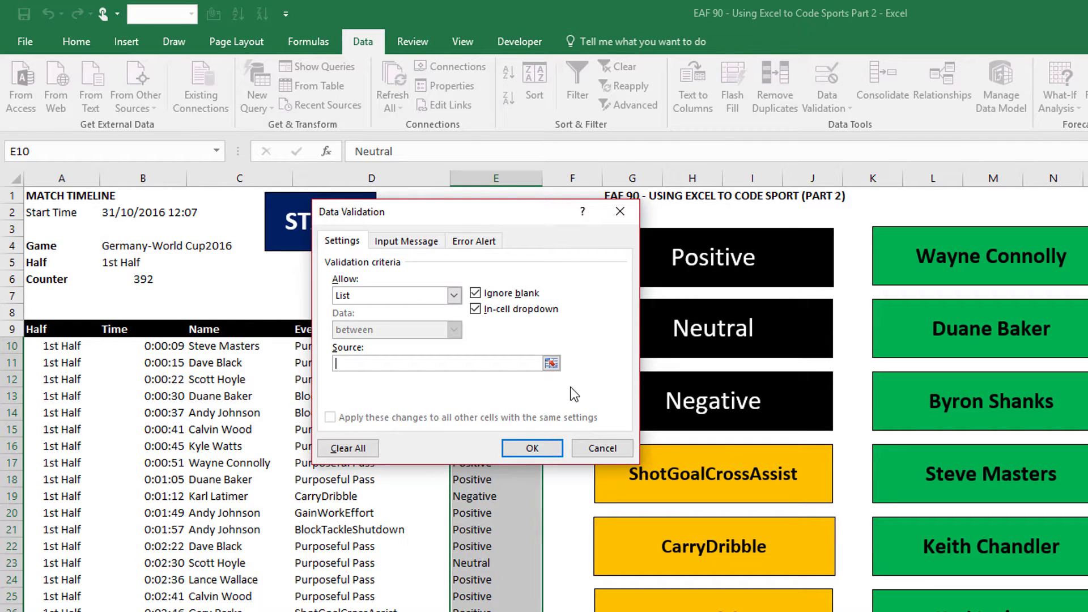
{"action": "key", "text": "F3"}
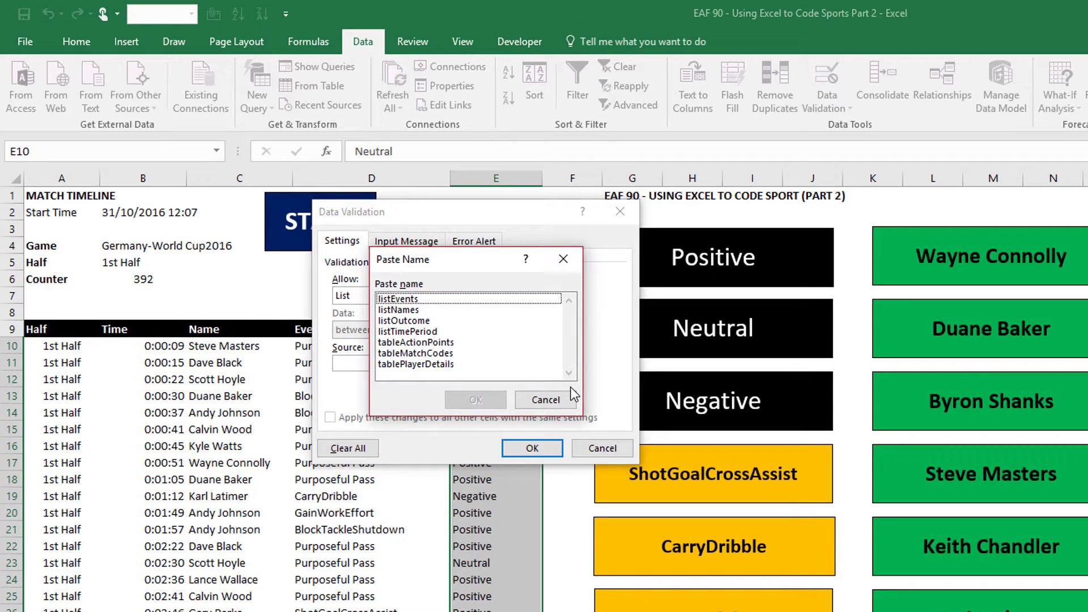
{"action": "double_click", "coordinate": [415, 324]}
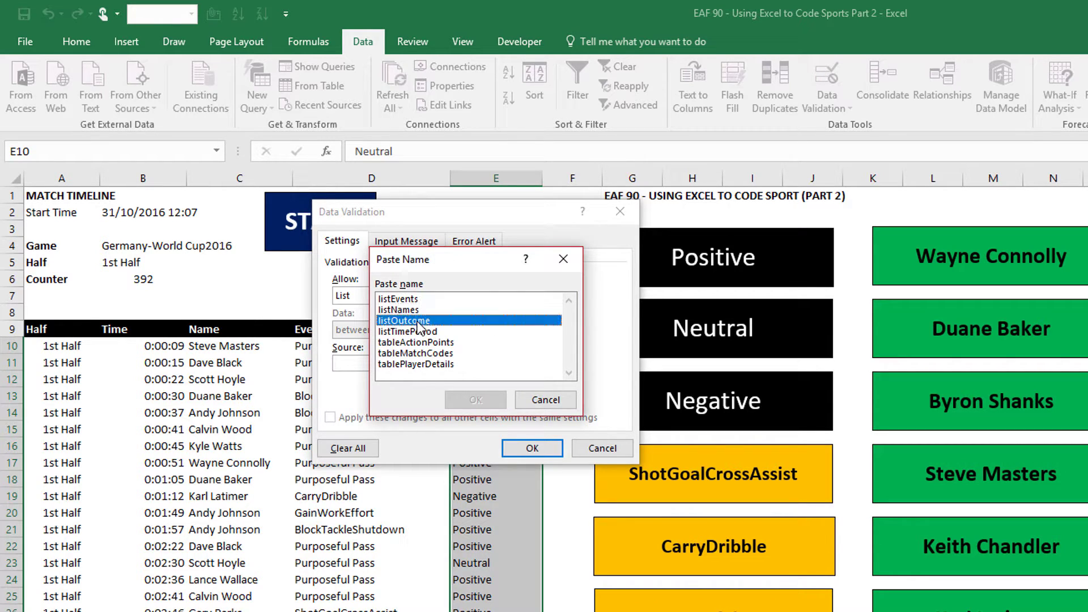
{"action": "left_click", "coordinate": [519, 450]}
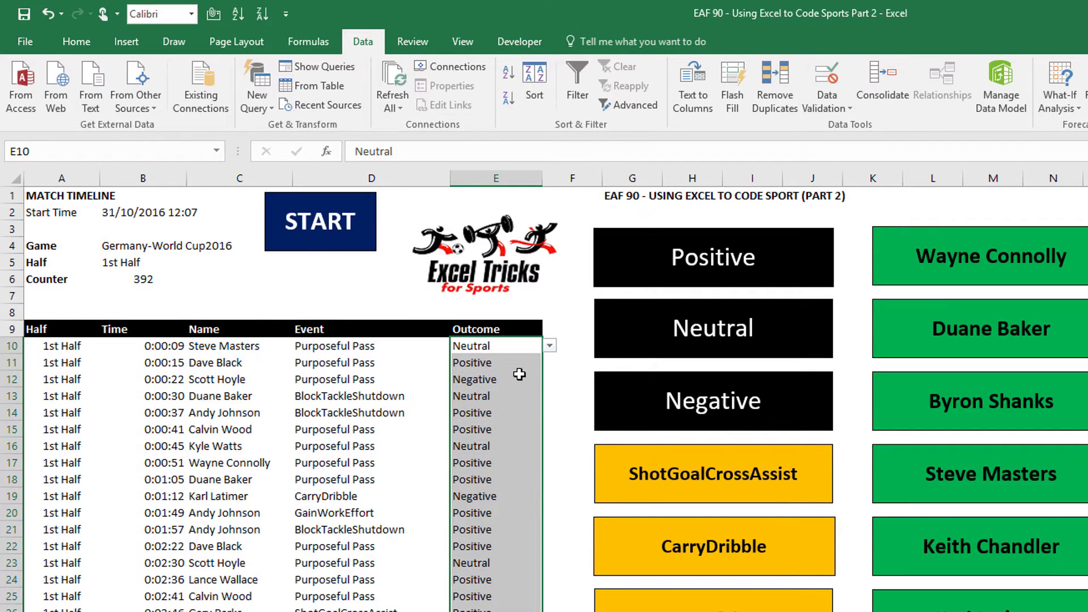
Try the Outcome drop-down list in E10 by choosing Positive and setting it back to Neutral
{"action": "left_click", "coordinate": [518, 347]}
{"action": "left_click", "coordinate": [550, 346]}
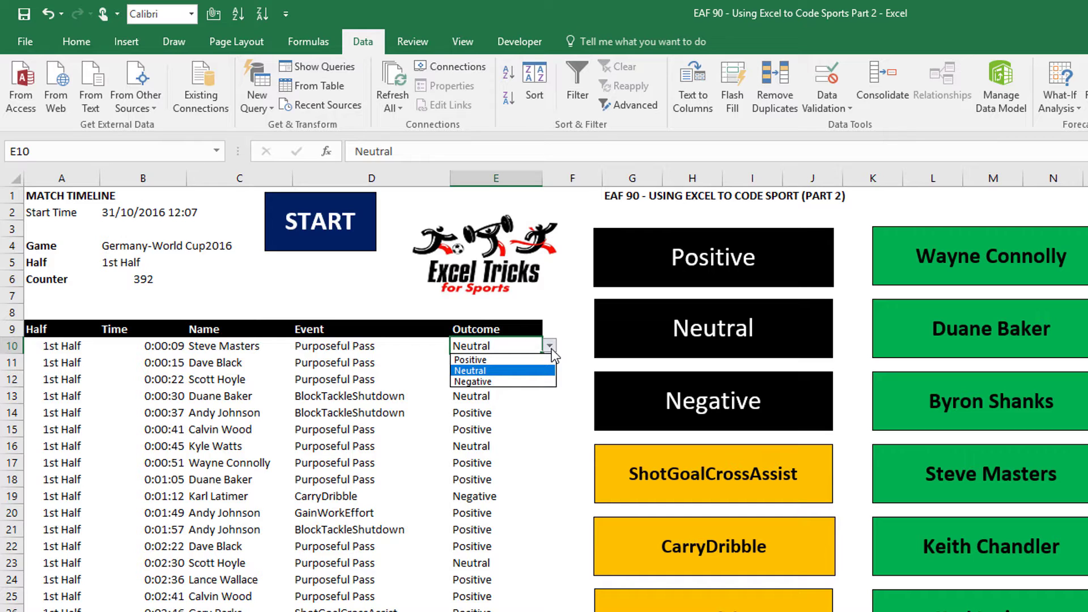
{"action": "left_click", "coordinate": [499, 360]}
{"action": "left_click", "coordinate": [550, 346]}
{"action": "left_click", "coordinate": [502, 360]}
{"action": "left_click", "coordinate": [550, 346]}
{"action": "left_click", "coordinate": [499, 368]}
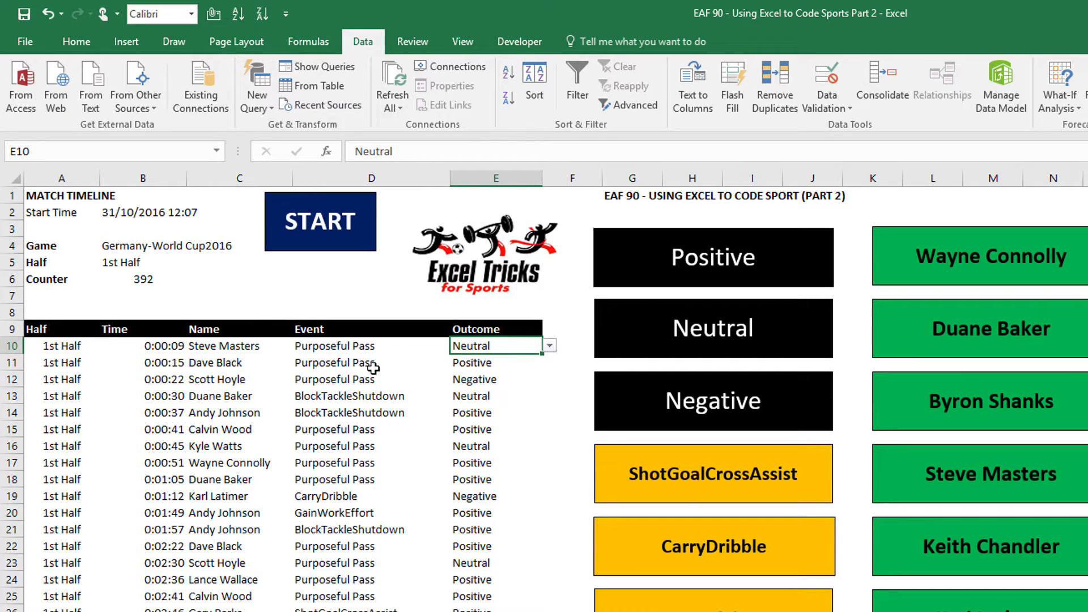
Apply list validation to the Event cells D10:D1000, using the named range listEvents as the source
{"action": "left_click", "coordinate": [369, 350]}
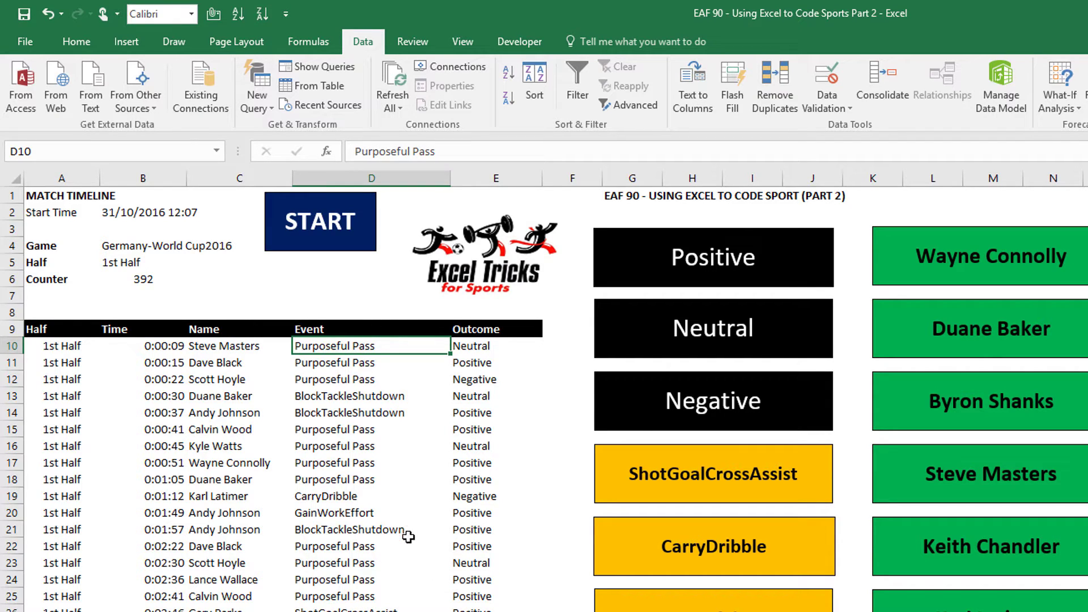
{"action": "left_click", "coordinate": [50, 152]}
{"action": "type", "text": "d1000"}
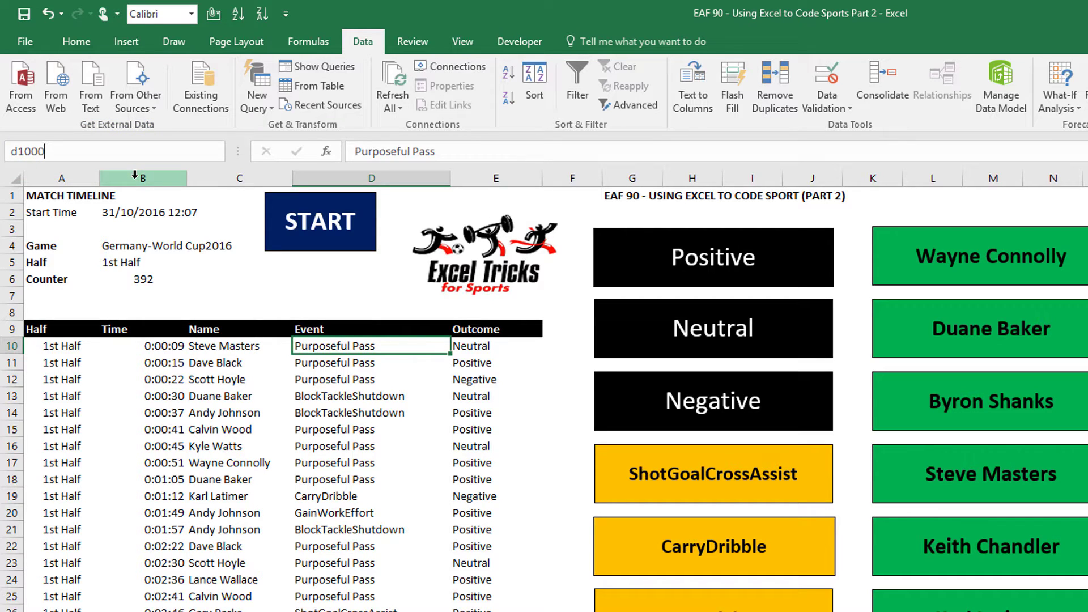
{"action": "key", "text": "shift+Return"}
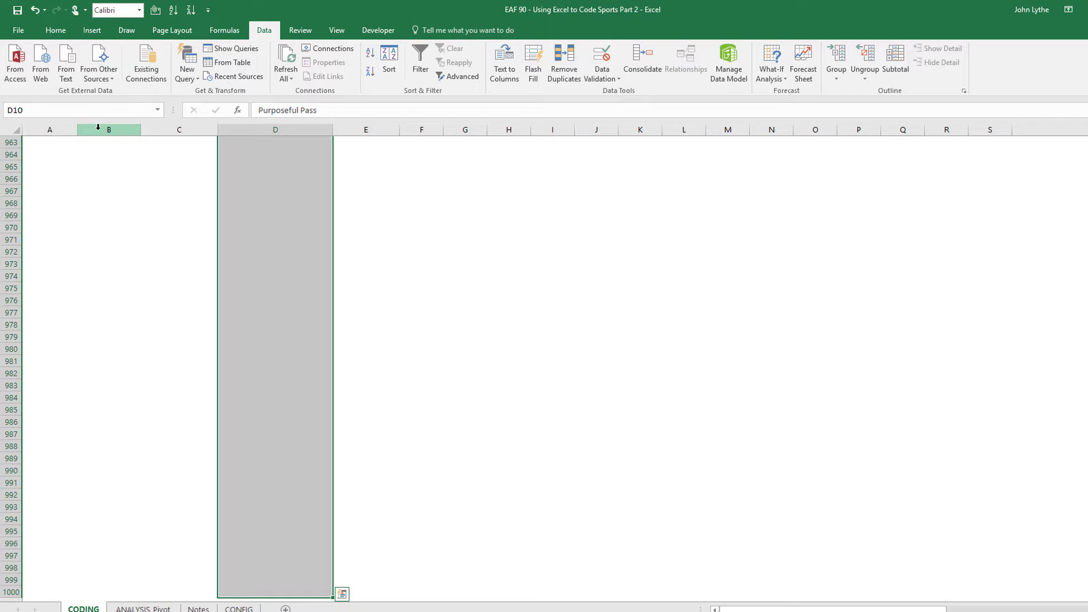
{"action": "left_click", "coordinate": [602, 75]}
{"action": "left_click", "coordinate": [605, 93]}
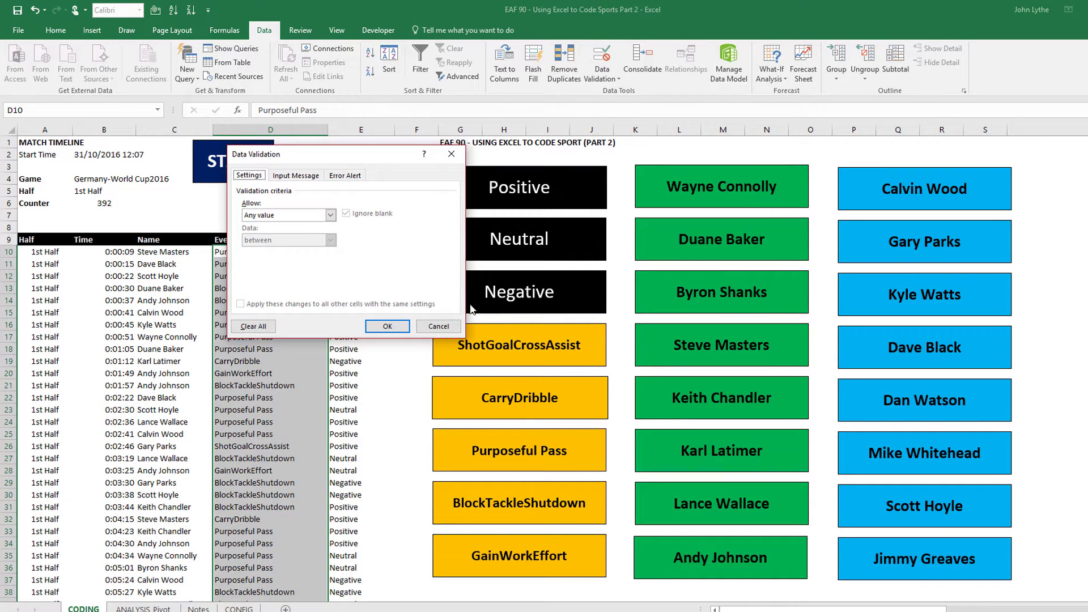
{"action": "left_click", "coordinate": [273, 215]}
{"action": "left_click", "coordinate": [274, 250]}
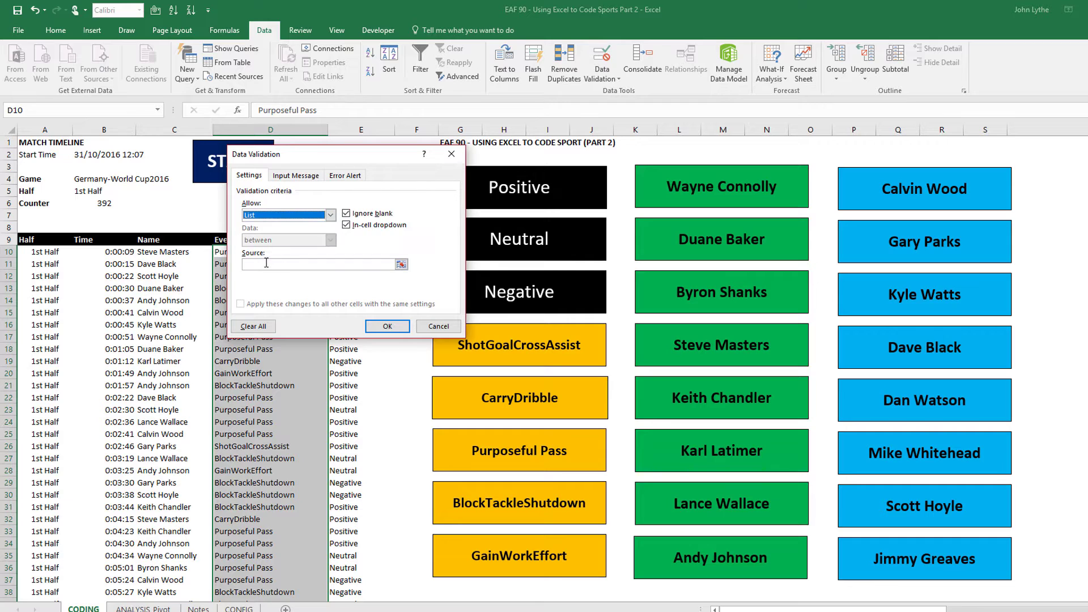
{"action": "left_click", "coordinate": [301, 264]}
{"action": "key", "text": "F3"}
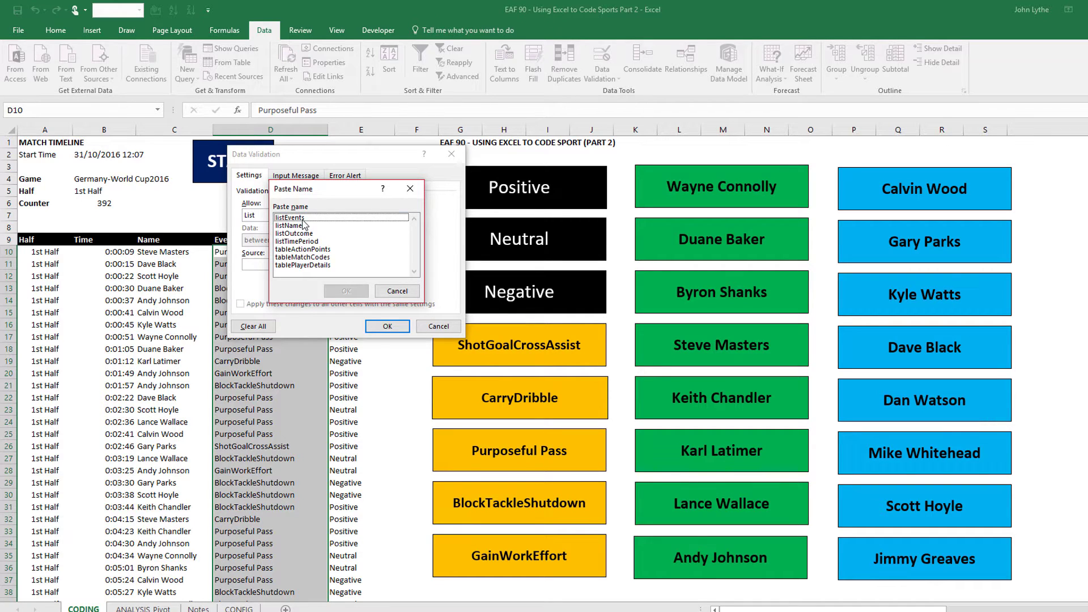
{"action": "double_click", "coordinate": [303, 218]}
{"action": "left_click", "coordinate": [387, 326]}
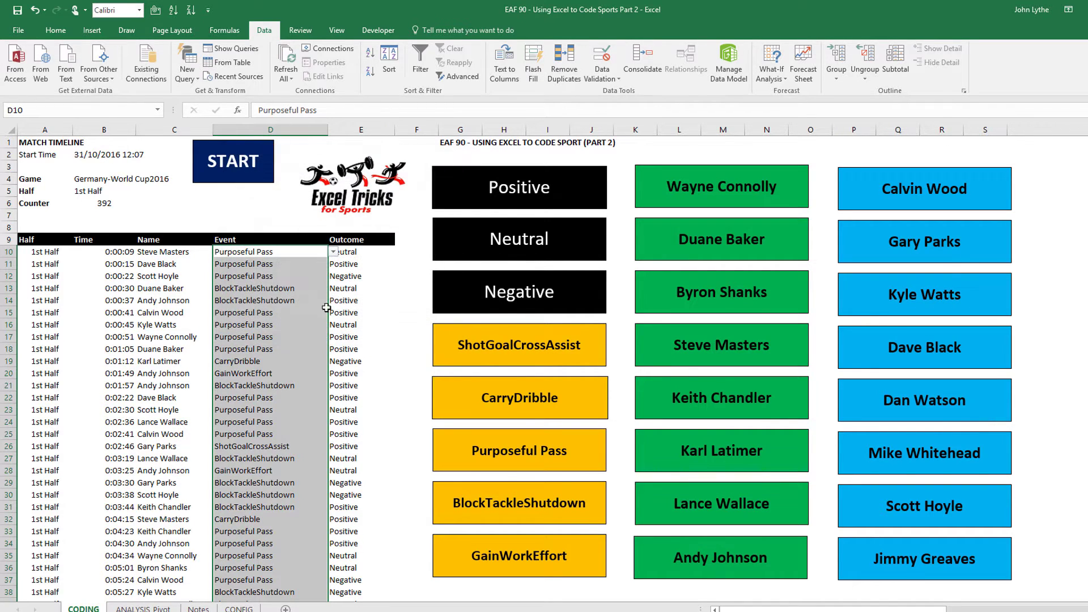
Set the event in D11 to ShotGoalCrossAssist from its drop-down list
{"action": "key", "text": "Return"}
{"action": "left_click", "coordinate": [273, 264]}
{"action": "left_click", "coordinate": [334, 265]}
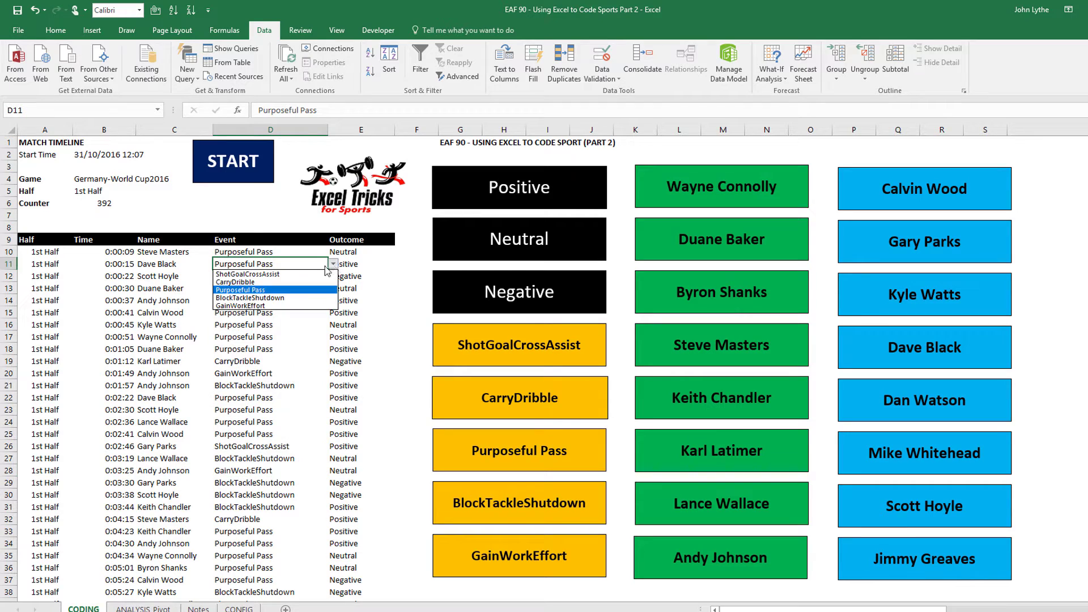
{"action": "left_click", "coordinate": [296, 282]}
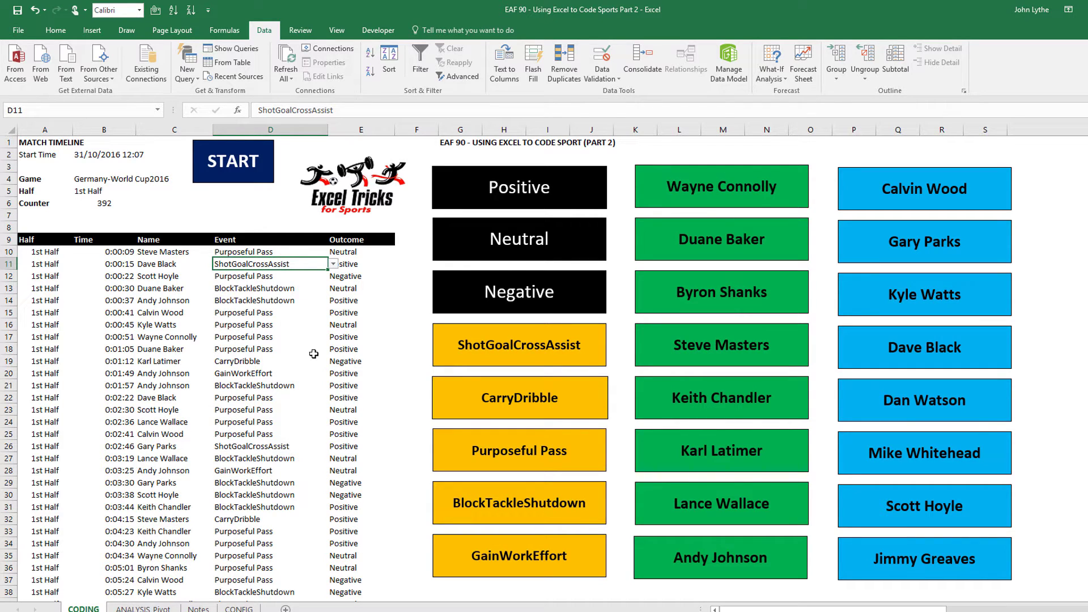
Apply list validation to the Name cells C10:C1000, using the named range listNames as the source
{"action": "left_click", "coordinate": [161, 252]}
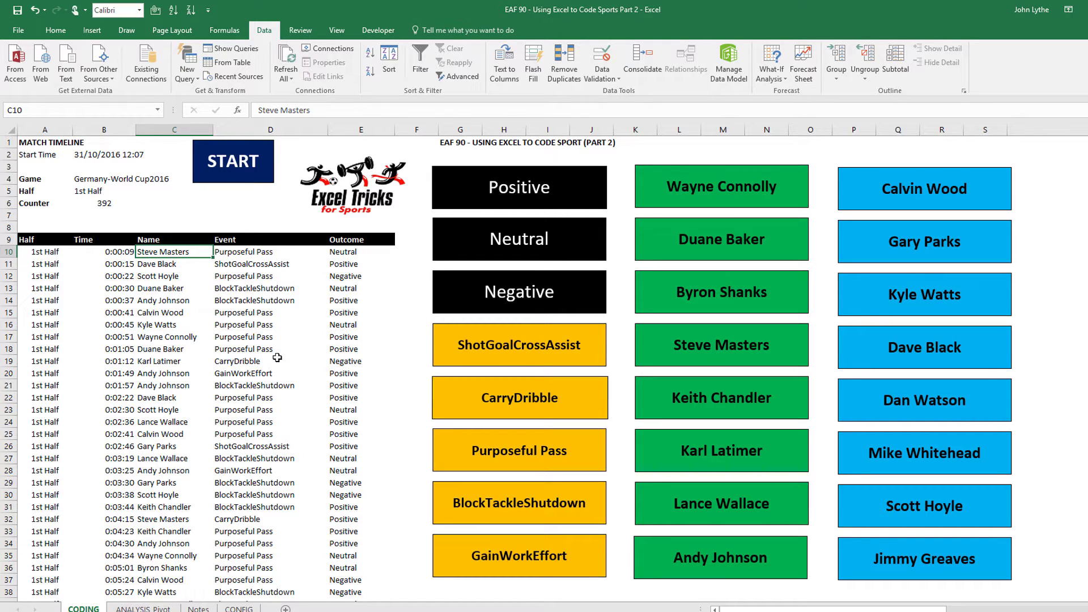
{"action": "left_click", "coordinate": [172, 351], "text": "shift"}
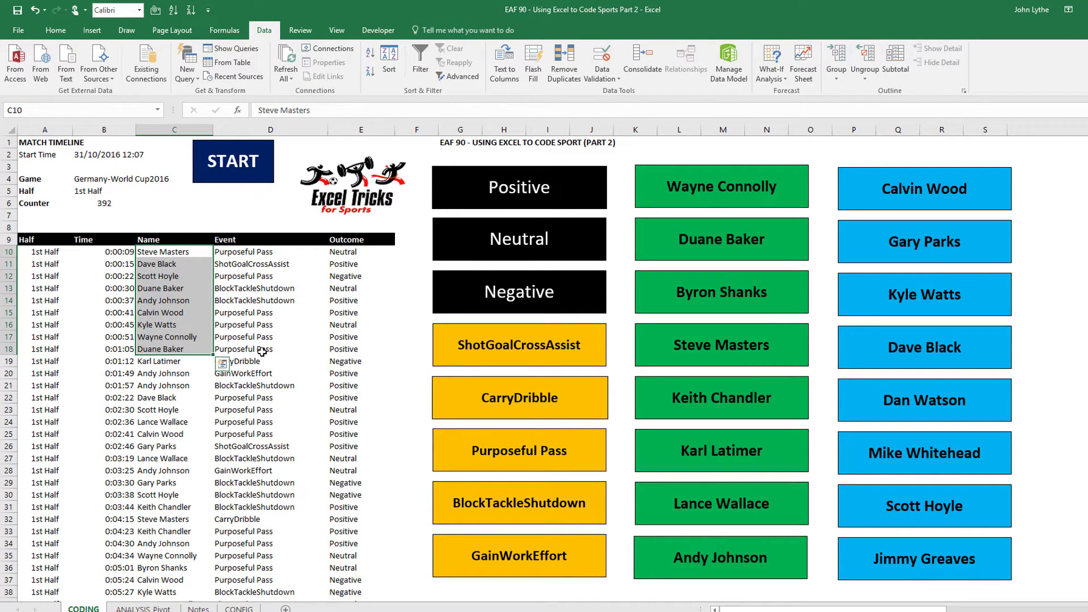
{"action": "left_click", "coordinate": [168, 253]}
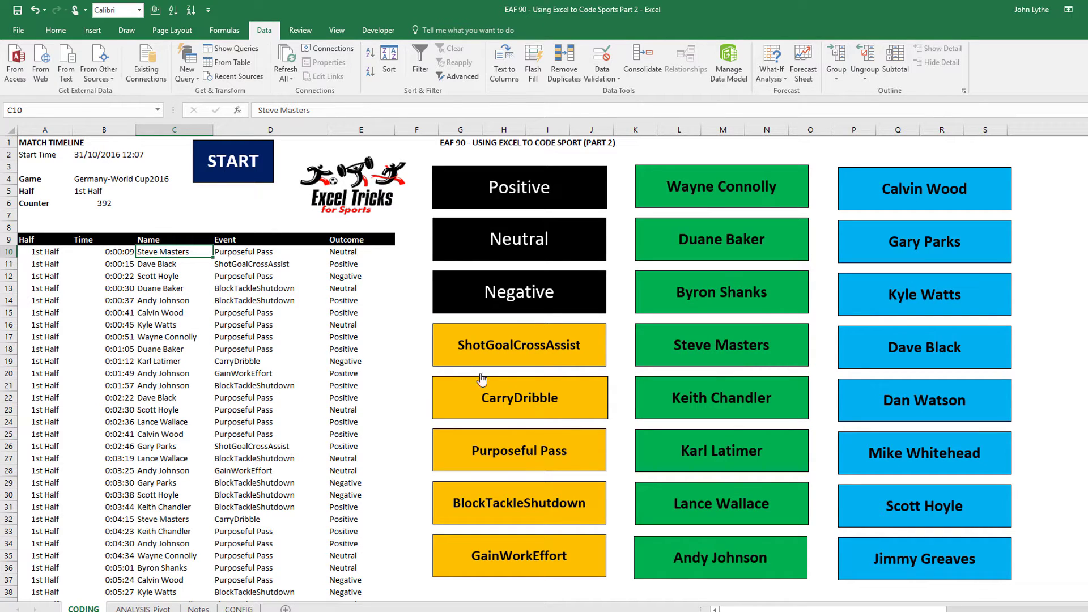
{"action": "left_click", "coordinate": [50, 112]}
{"action": "type", "text": "c1000"}
{"action": "key", "text": "shift+Return"}
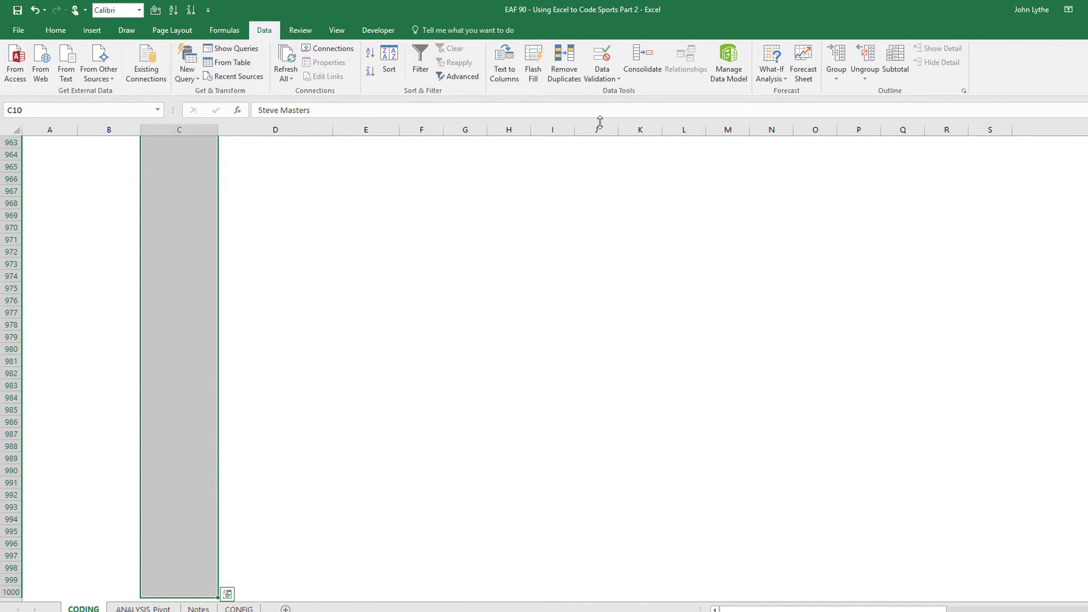
{"action": "left_click", "coordinate": [602, 78]}
{"action": "left_click", "coordinate": [607, 92]}
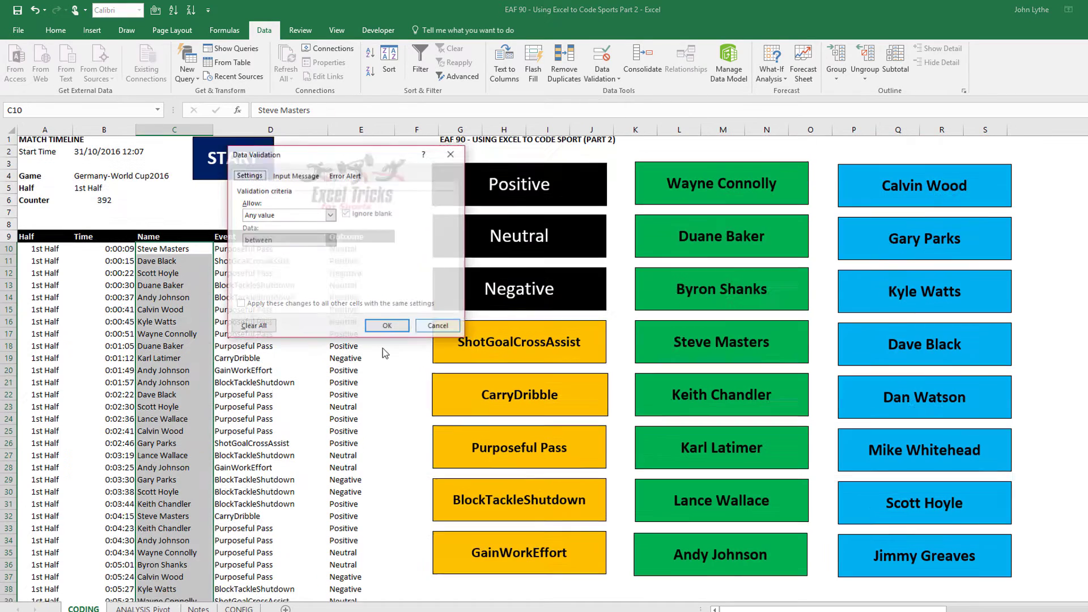
{"action": "left_click", "coordinate": [292, 215]}
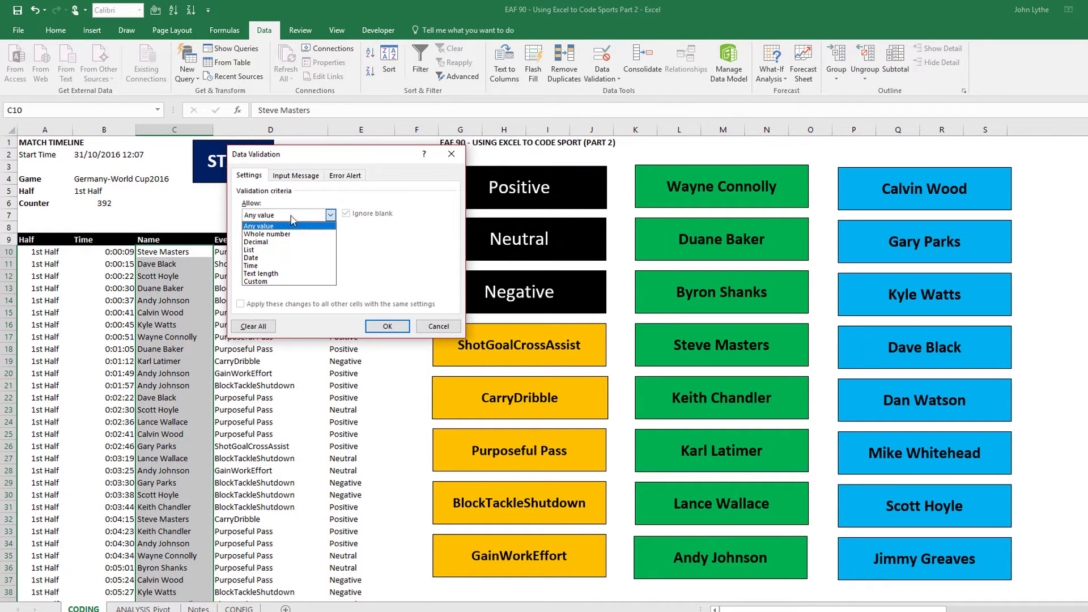
{"action": "left_click", "coordinate": [272, 250]}
{"action": "left_click", "coordinate": [279, 263]}
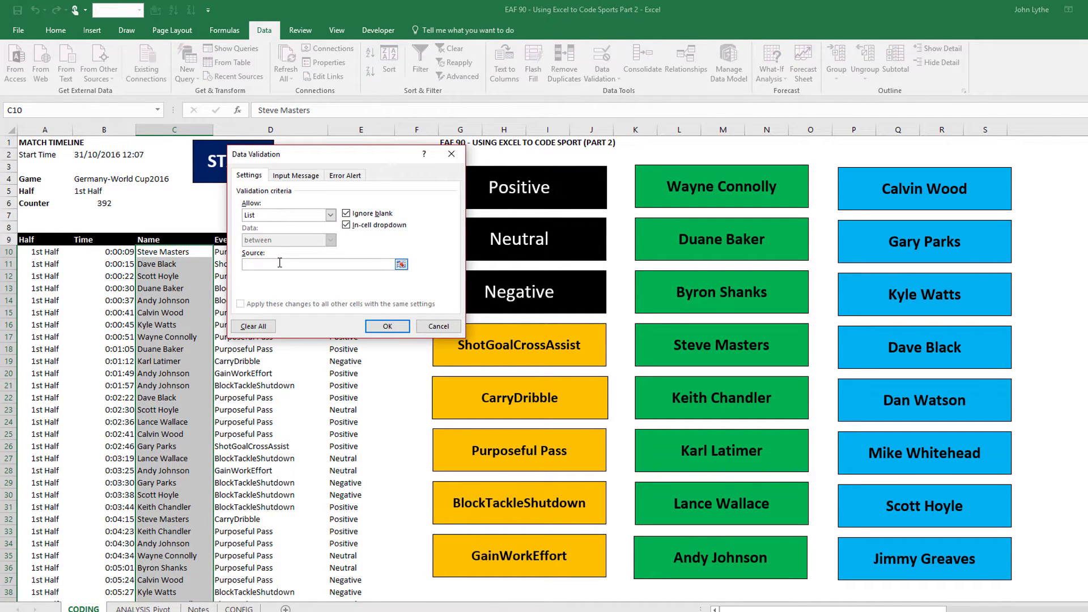
{"action": "key", "text": "F3"}
{"action": "left_click", "coordinate": [300, 225]}
{"action": "double_click", "coordinate": [301, 226]}
{"action": "left_click", "coordinate": [388, 325]}
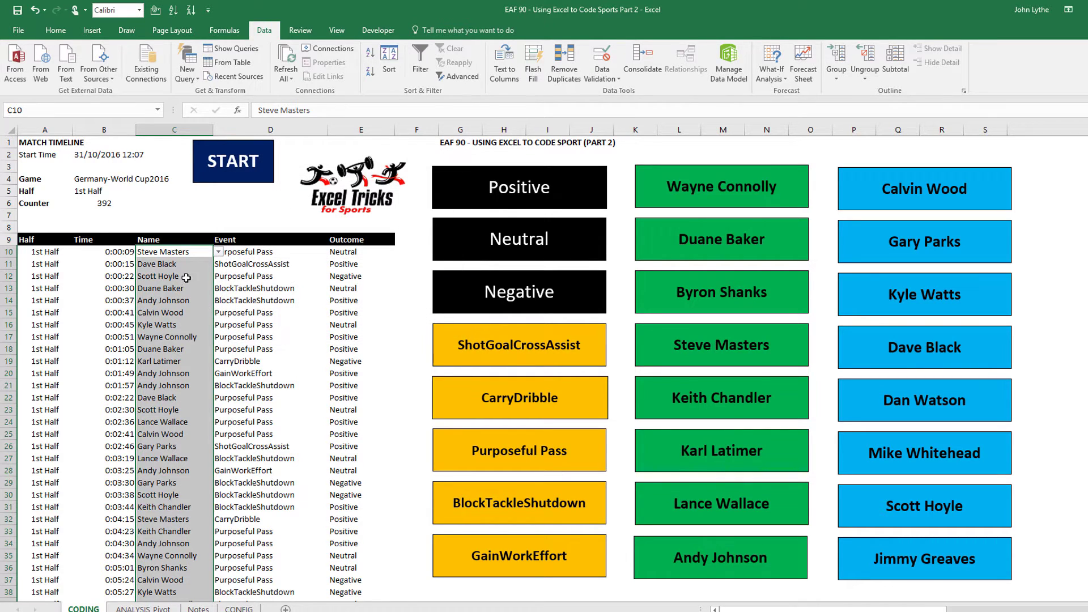
Set the name in C12 to the same player as in C16, picking it from the cell's drop-down list
{"action": "left_click", "coordinate": [209, 276]}
{"action": "left_click", "coordinate": [218, 276]}
{"action": "left_click", "coordinate": [170, 303]}
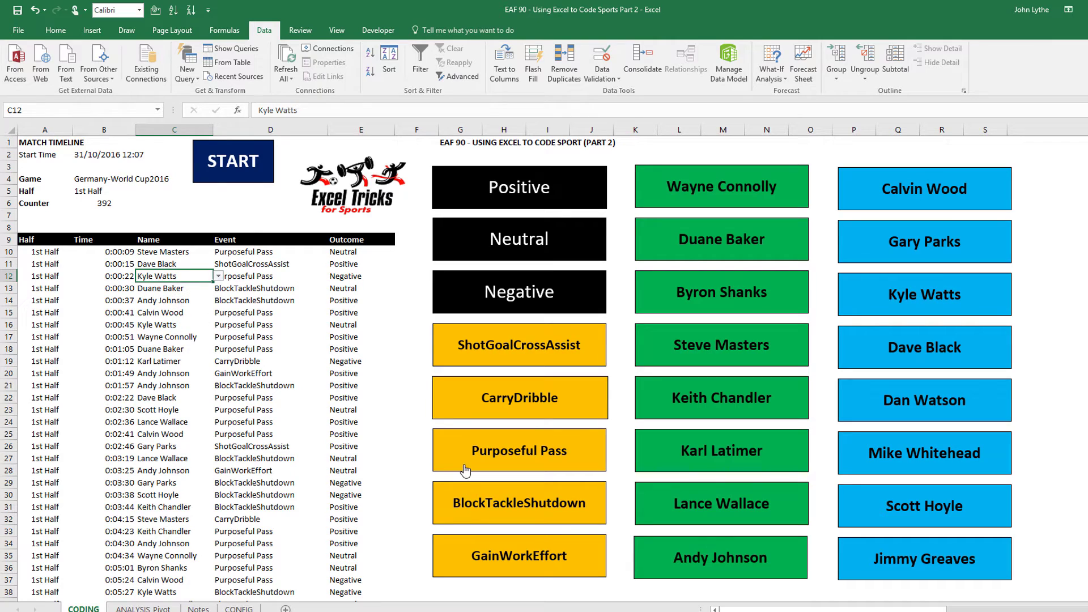
{"action": "left_click", "coordinate": [179, 310]}
{"action": "left_click", "coordinate": [263, 311]}
{"action": "left_click", "coordinate": [358, 312]}
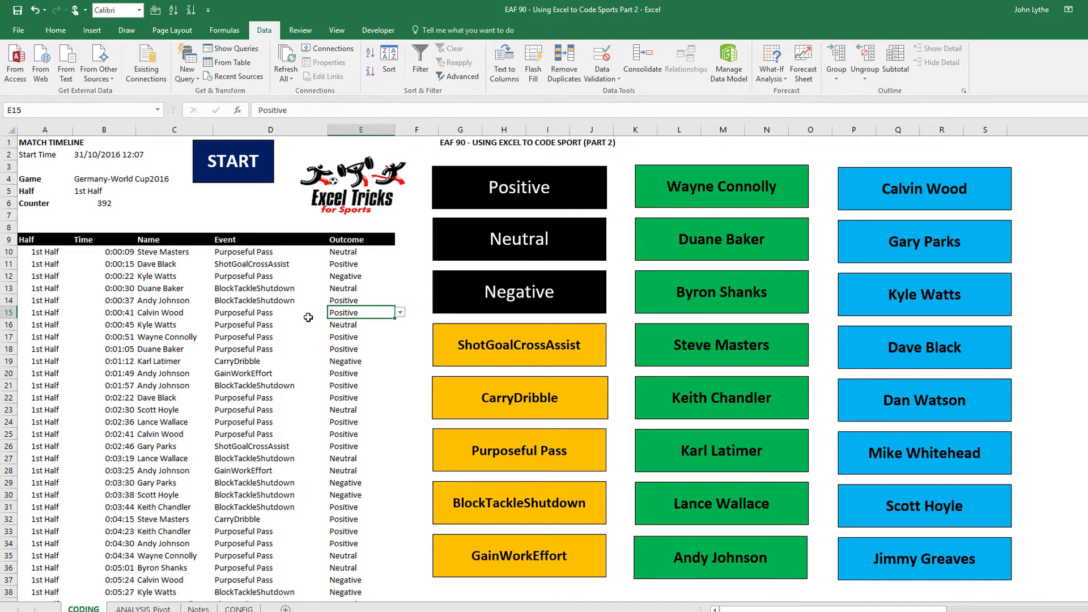
{"action": "left_click", "coordinate": [343, 348]}
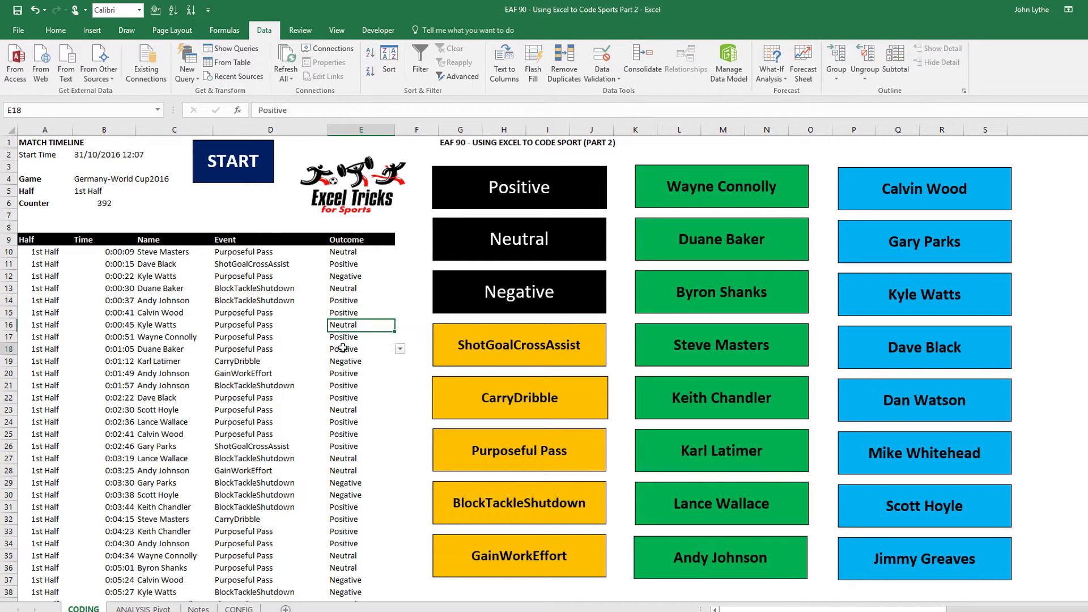
{"action": "left_click", "coordinate": [262, 360]}
{"action": "left_click", "coordinate": [357, 300]}
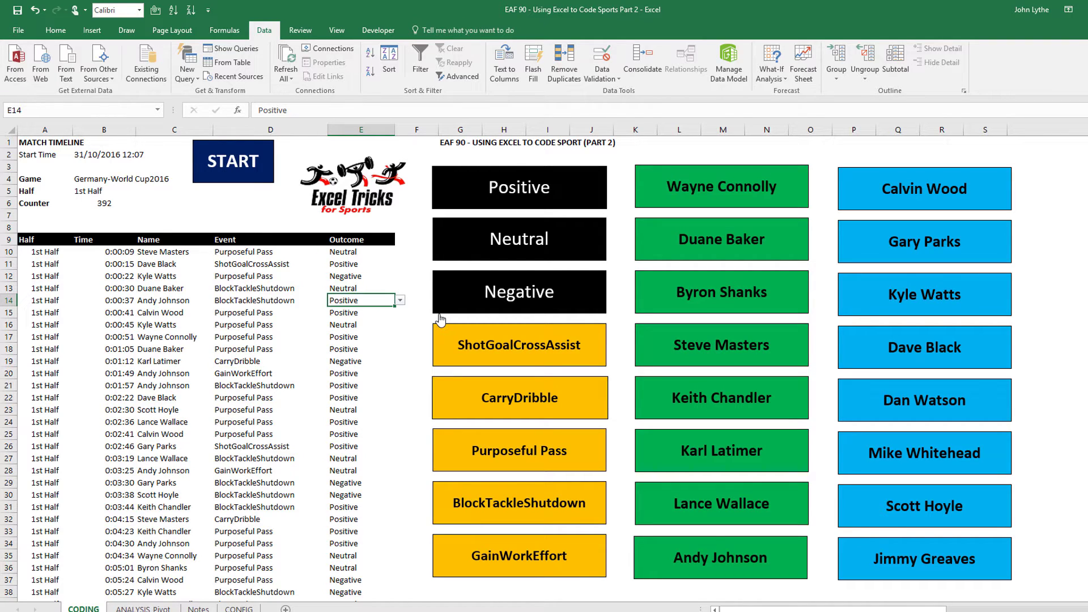
Jump to the last filled Event cell, D401, and set it to ShotGoalCrossAssist from its drop-down list
{"action": "left_click", "coordinate": [258, 276]}
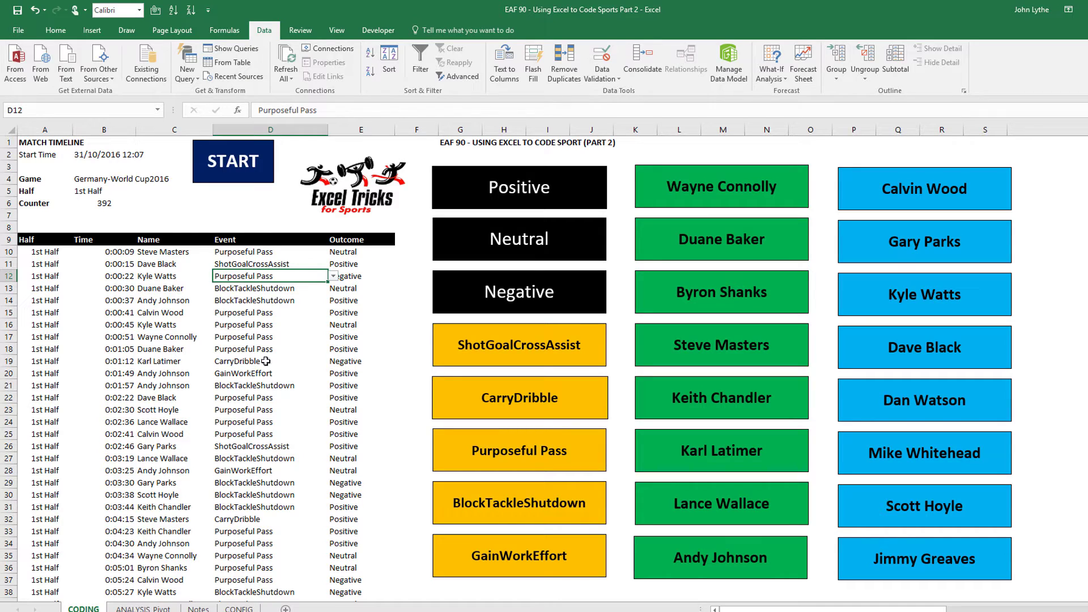
{"action": "double_click", "coordinate": [274, 282]}
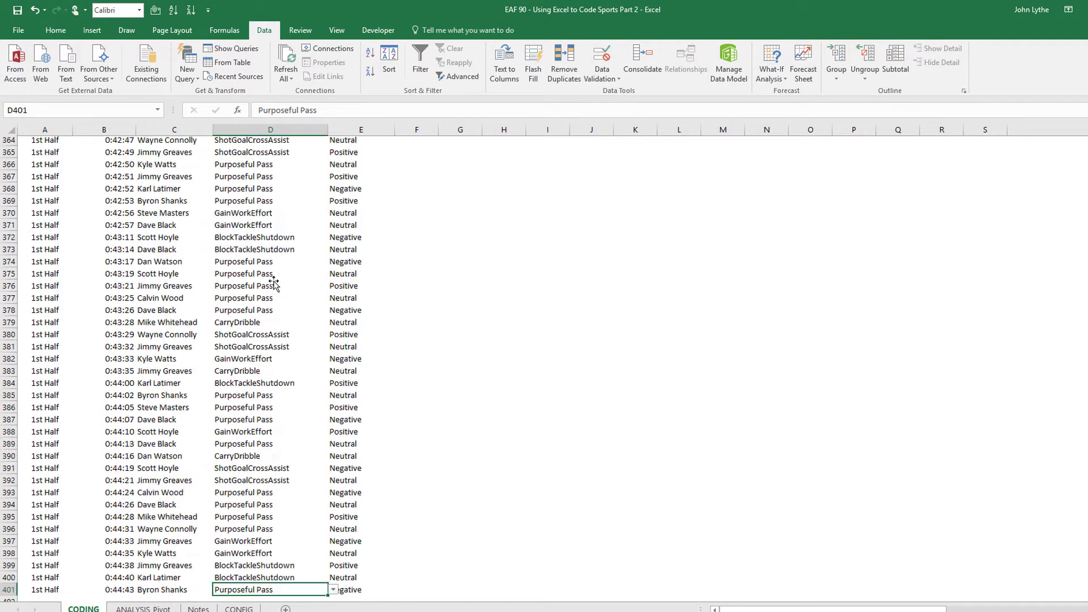
{"action": "left_click", "coordinate": [333, 373]}
{"action": "left_click", "coordinate": [289, 403]}
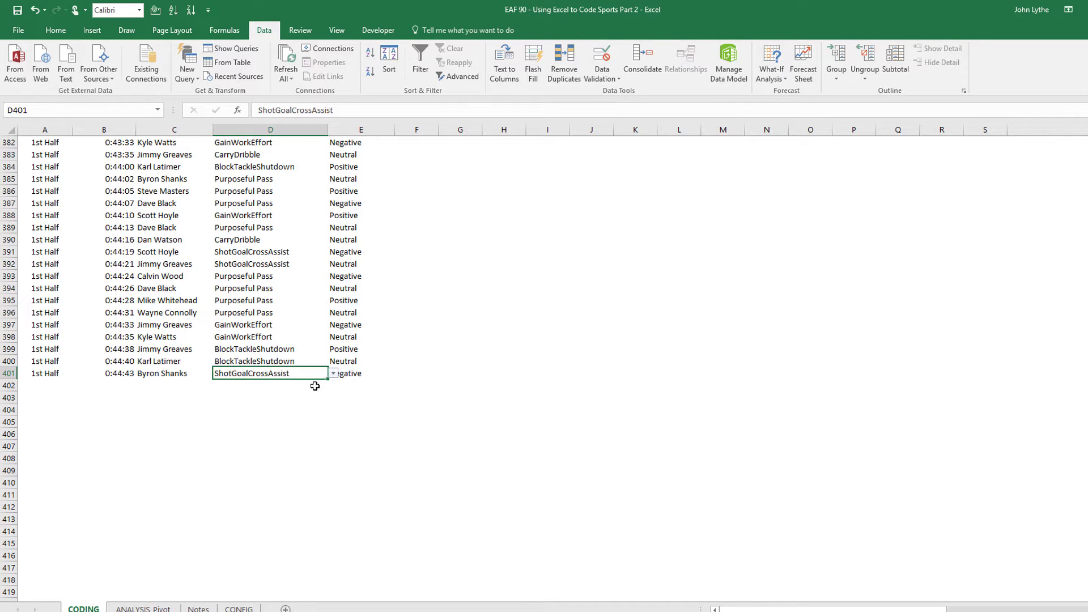
Return to cell A1 of the CODING sheet and open the ANALYSIS_Pivot sheet
{"action": "key", "text": "ctrl+Home"}
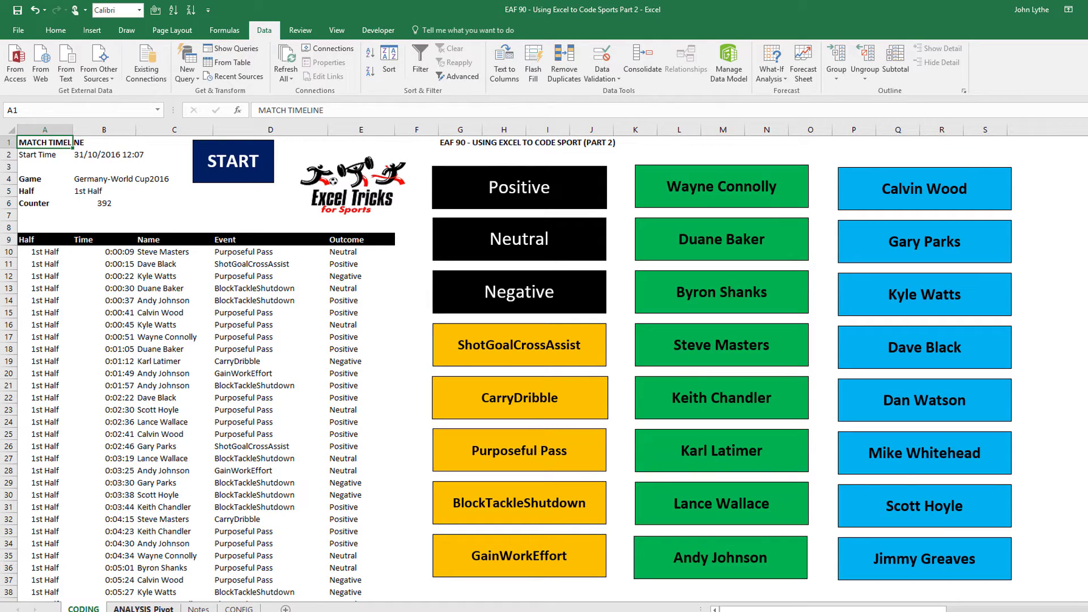
{"action": "left_click", "coordinate": [144, 608]}
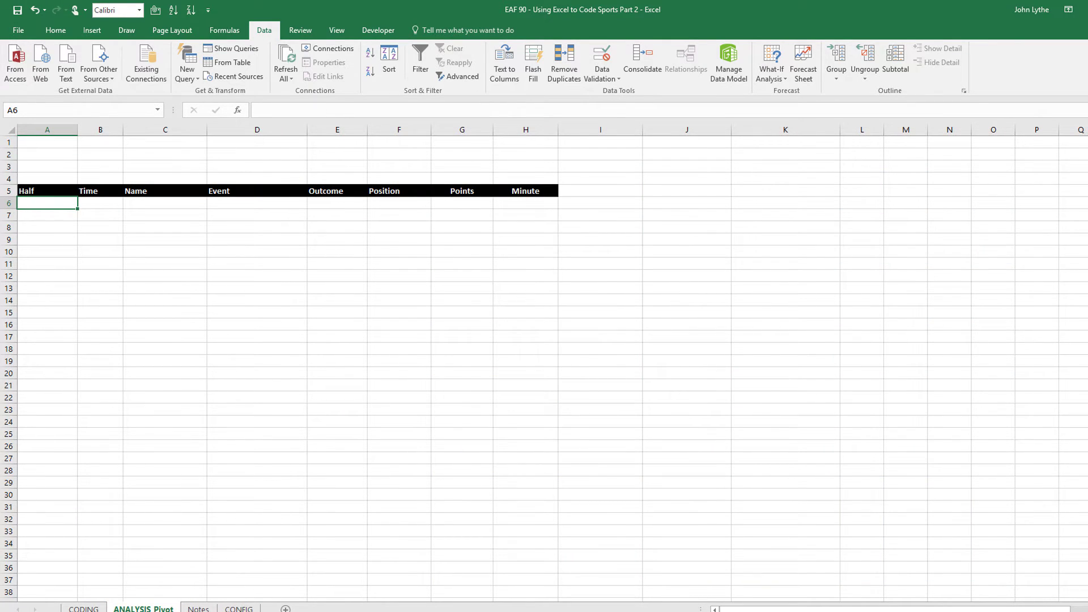
Copy the match timeline data A10:E401 from the CODING sheet and paste it at A6 of the ANALYSIS_Pivot sheet
{"action": "left_click", "coordinate": [83, 608]}
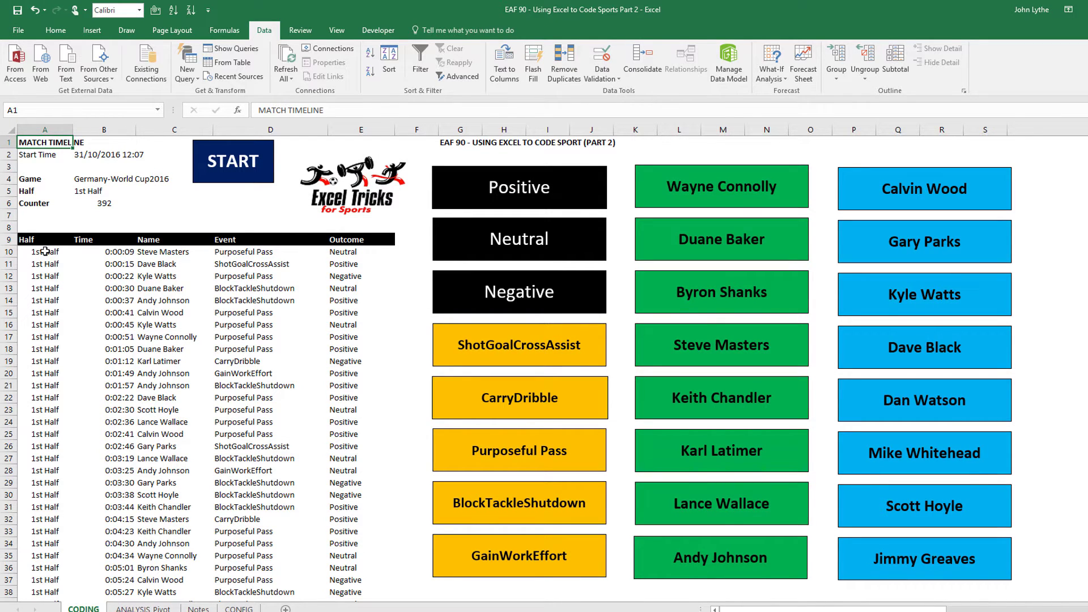
{"action": "left_click_drag", "start_coordinate": [45, 251], "coordinate": [342, 252]}
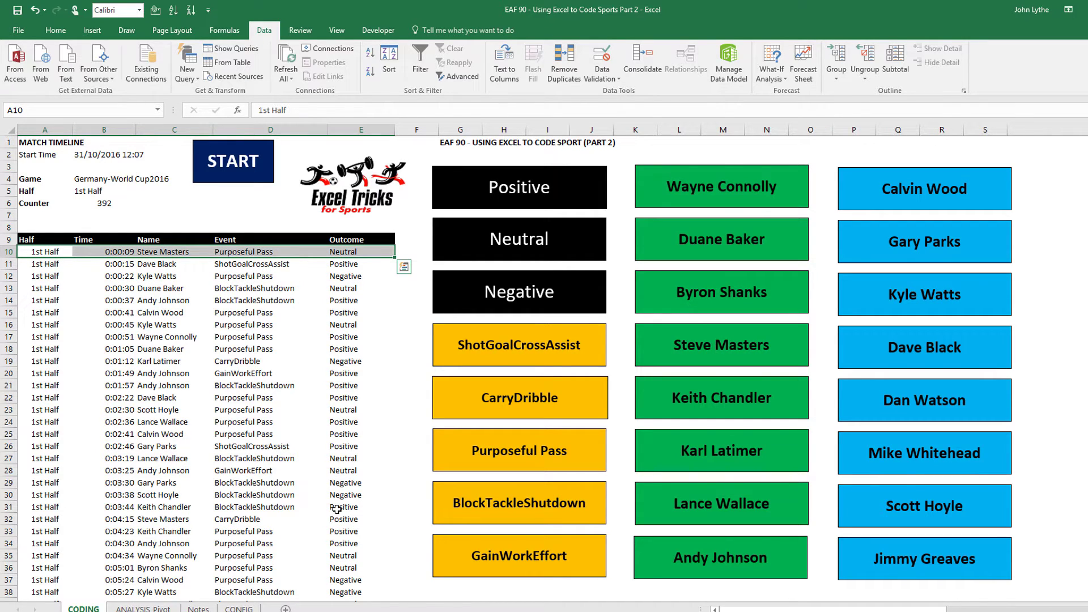
{"action": "key", "text": "ctrl+shift+Down"}
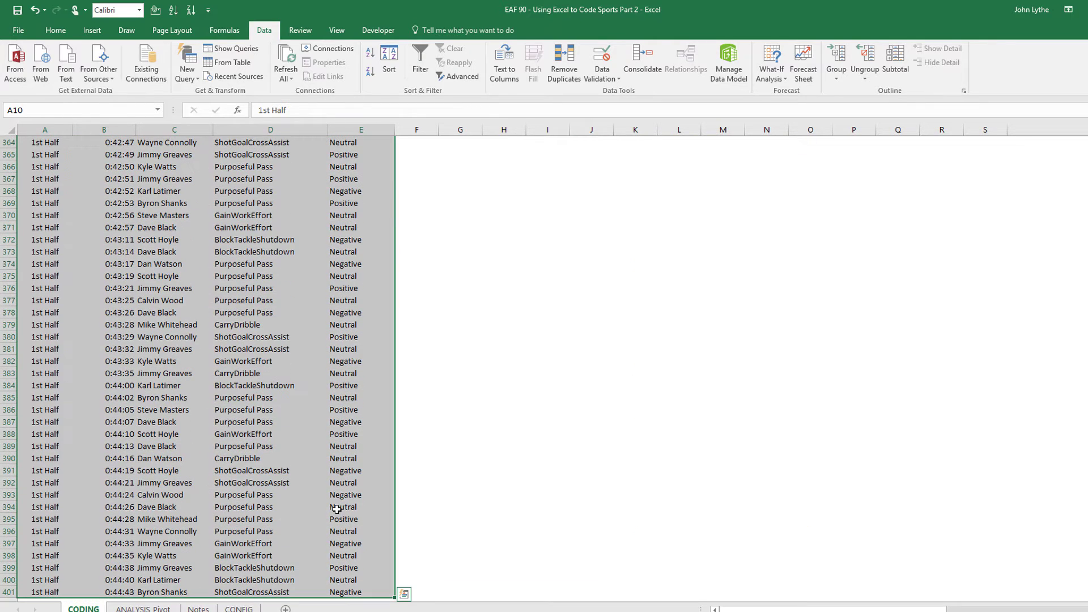
{"action": "key", "text": "ctrl+c"}
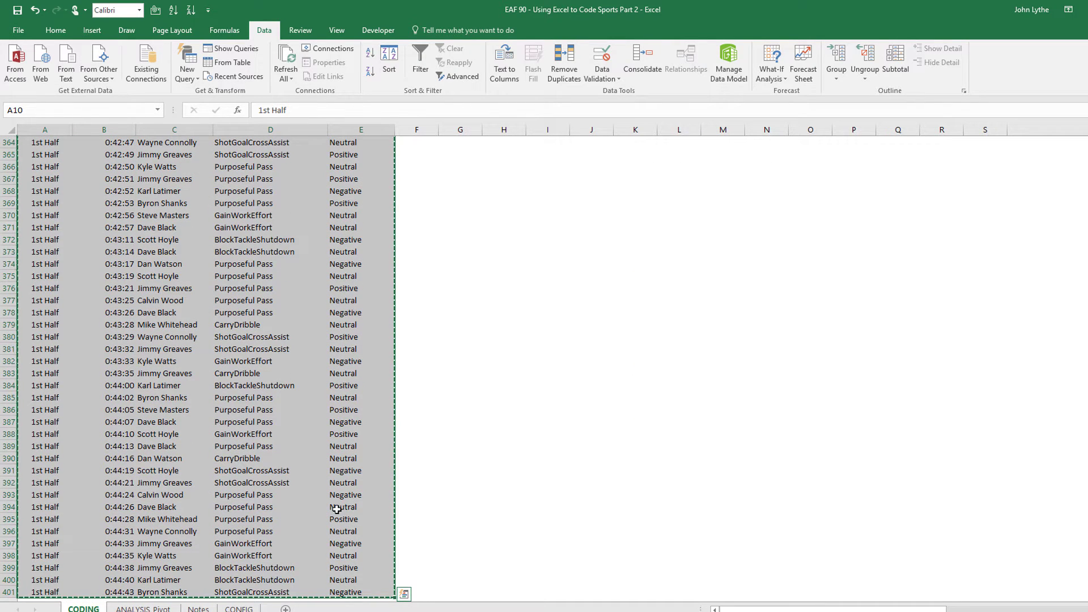
{"action": "left_click", "coordinate": [144, 608]}
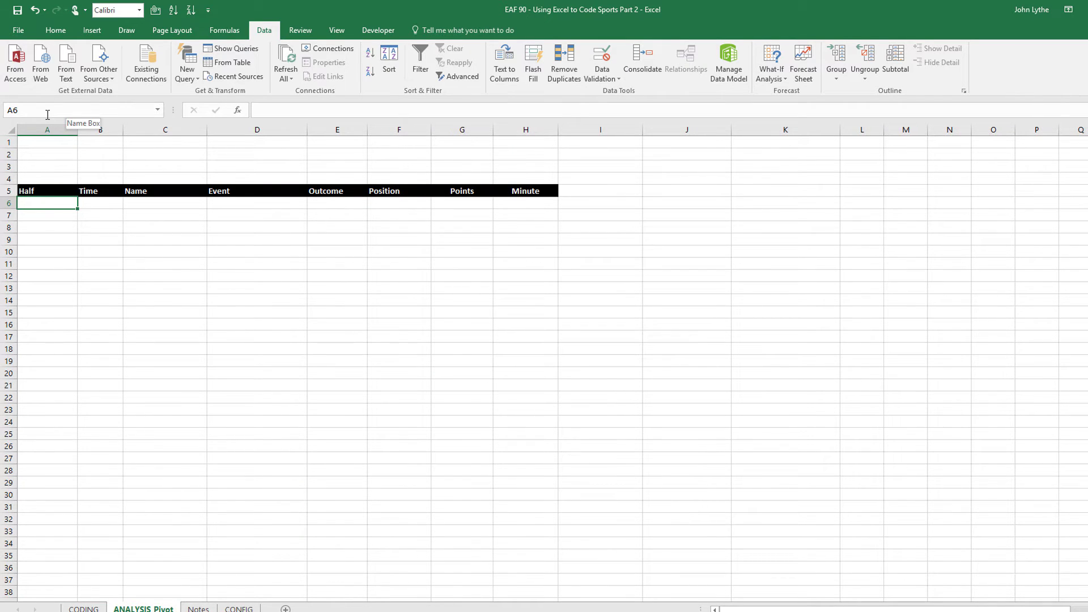
{"action": "key", "text": "ctrl+v"}
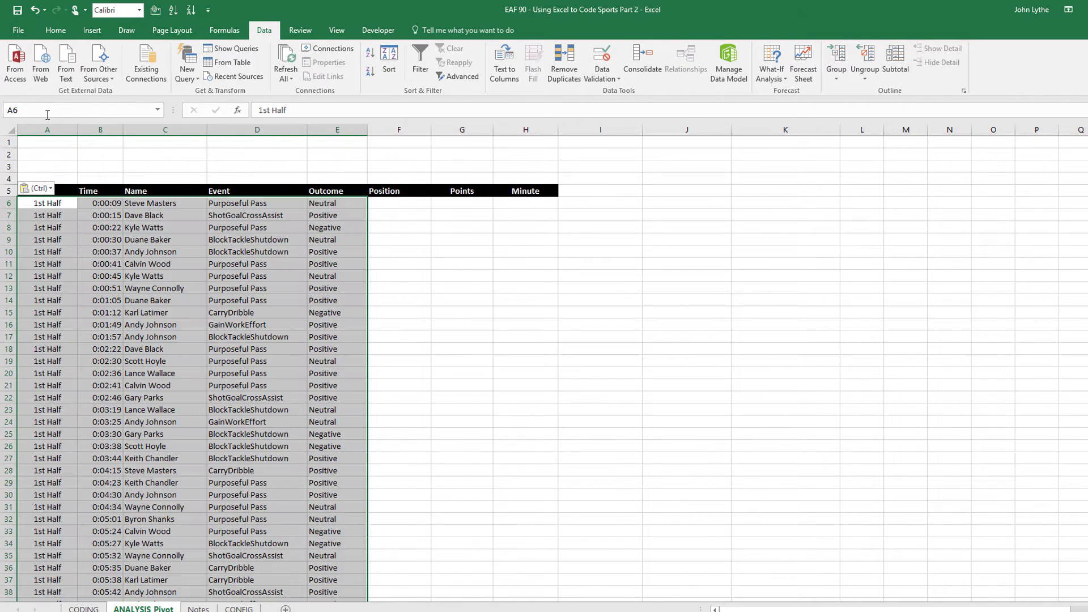
Check the player table on the CONFIG sheet and enter =VLOOKUP(C6,tablePlayerDetails,2,FALSE) in Position cell F6 of ANALYSIS_Pivot
{"action": "left_click", "coordinate": [399, 204]}
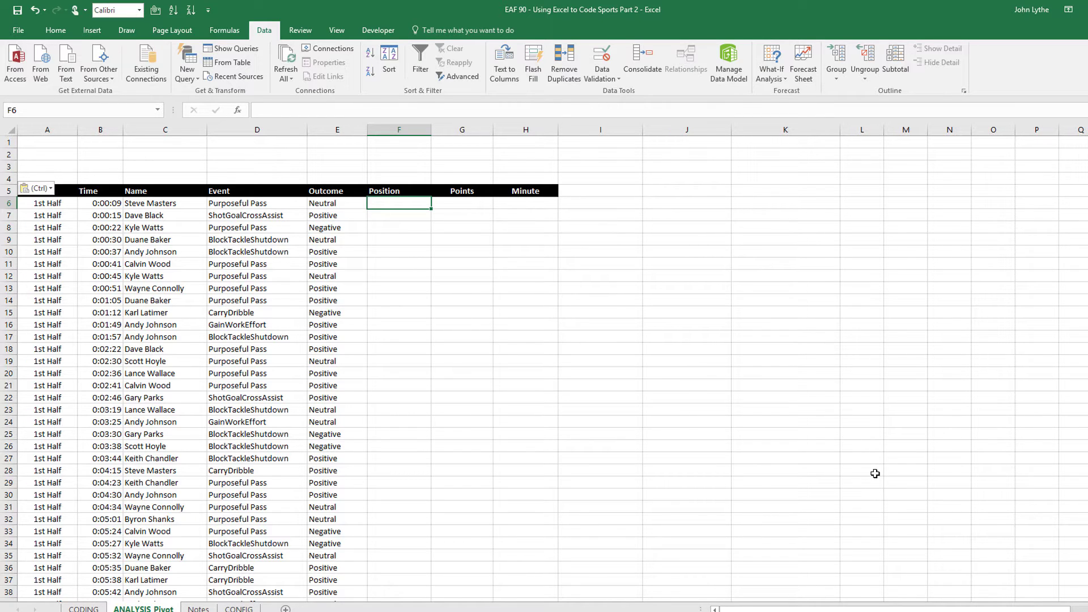
{"action": "left_click", "coordinate": [238, 608]}
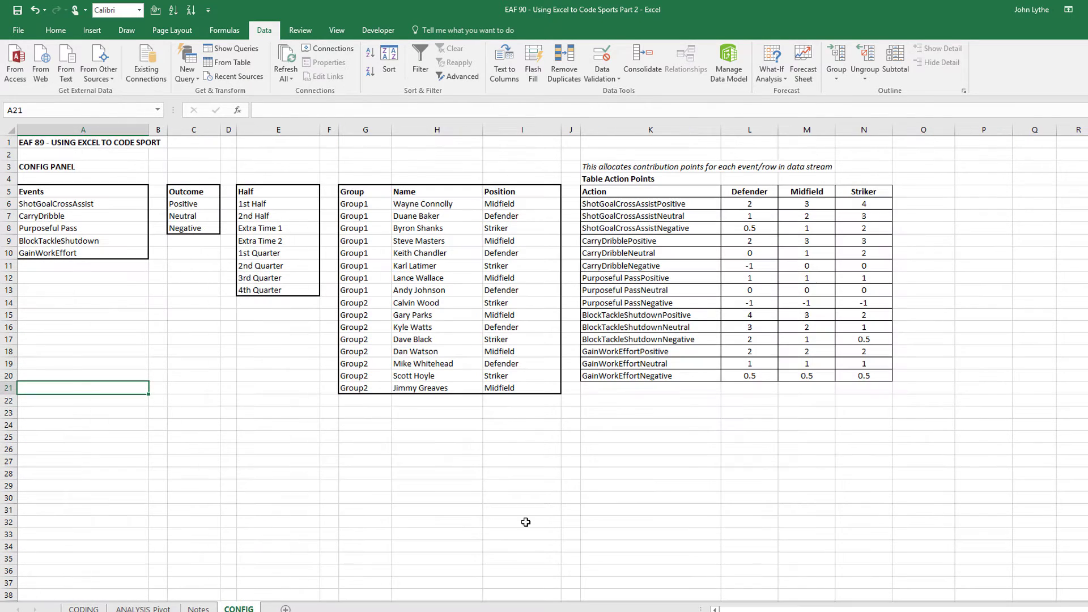
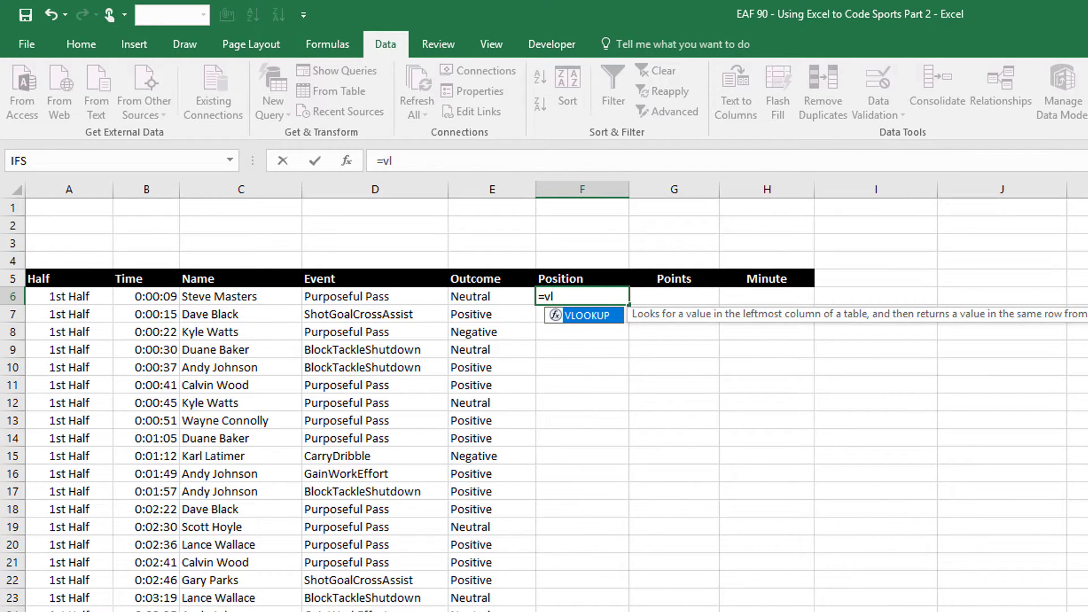
{"action": "key", "text": "Tab"}
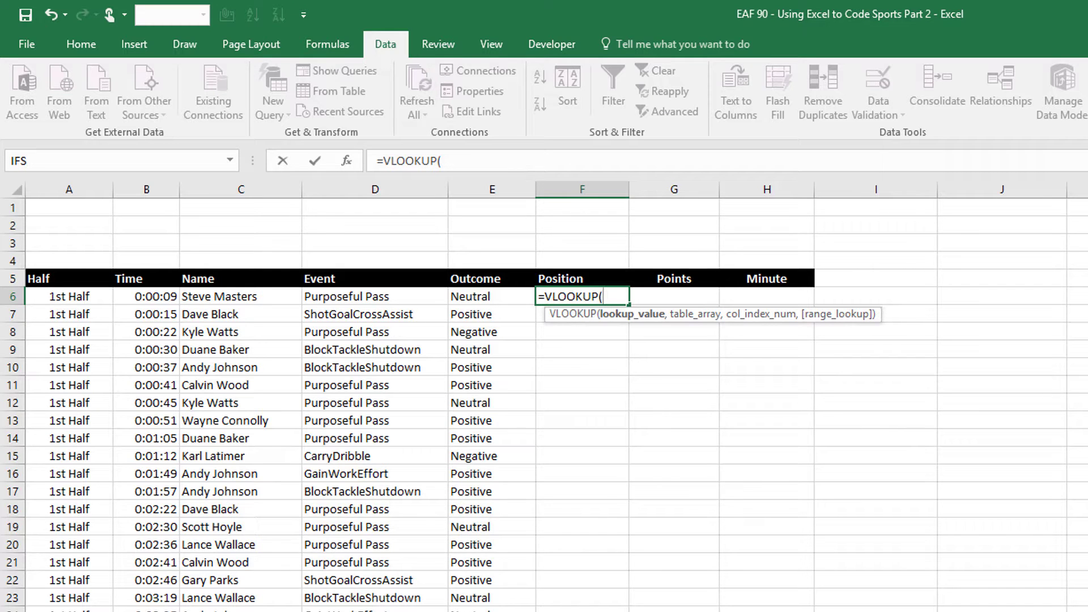
{"action": "left_click", "coordinate": [244, 298]}
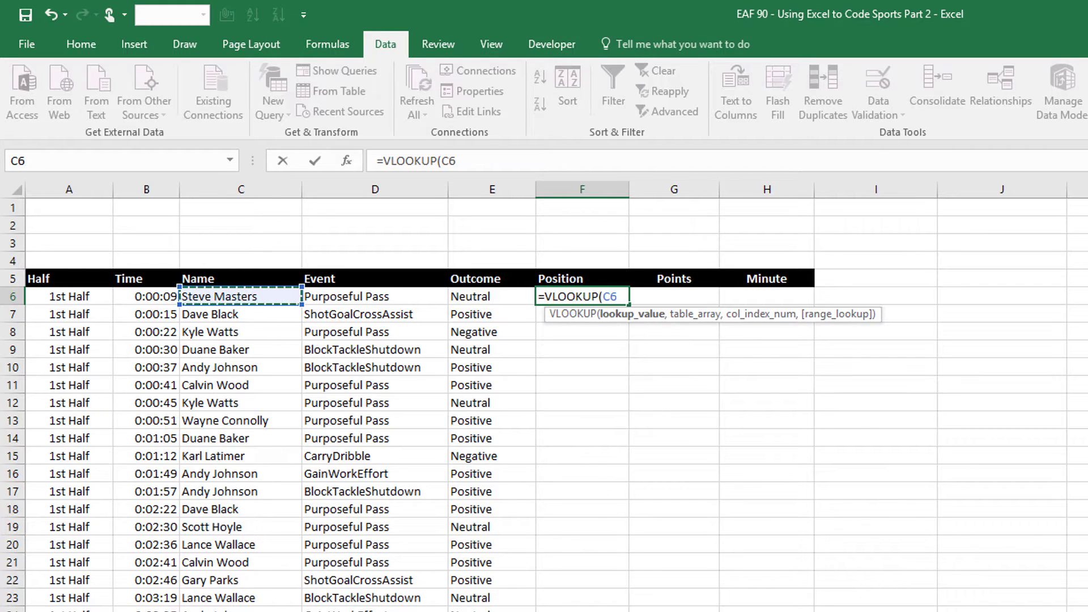
{"action": "type", "text": ","}
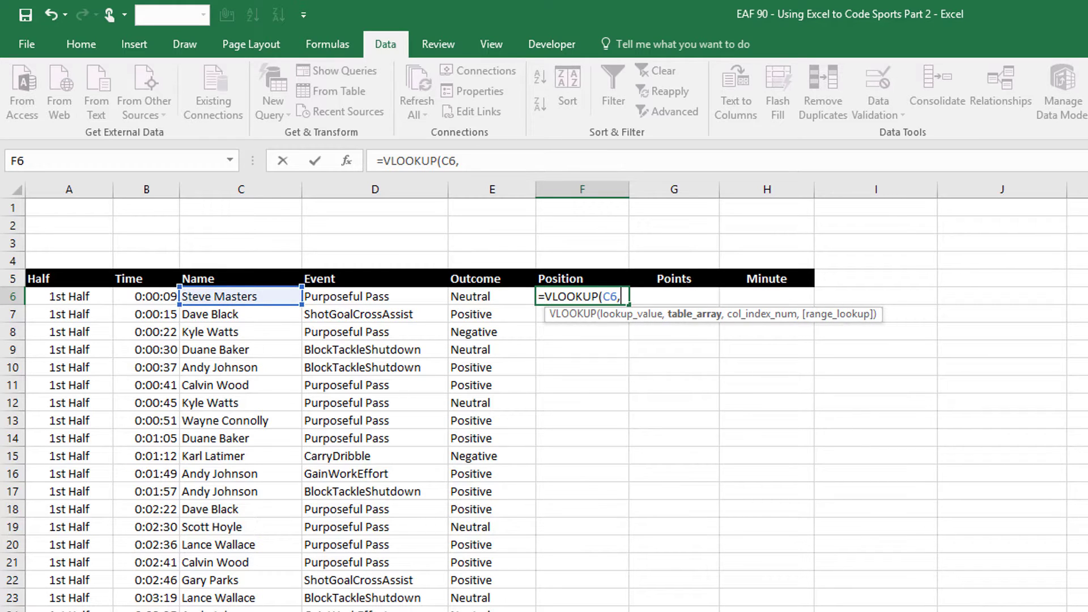
{"action": "type", "text": "tab"}
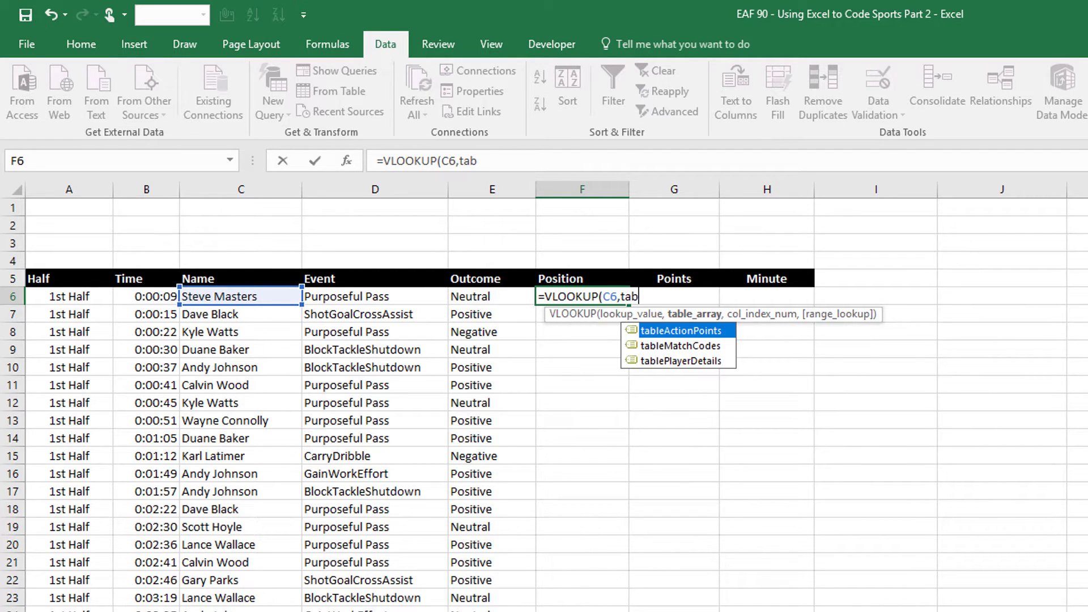
{"action": "double_click", "coordinate": [658, 361]}
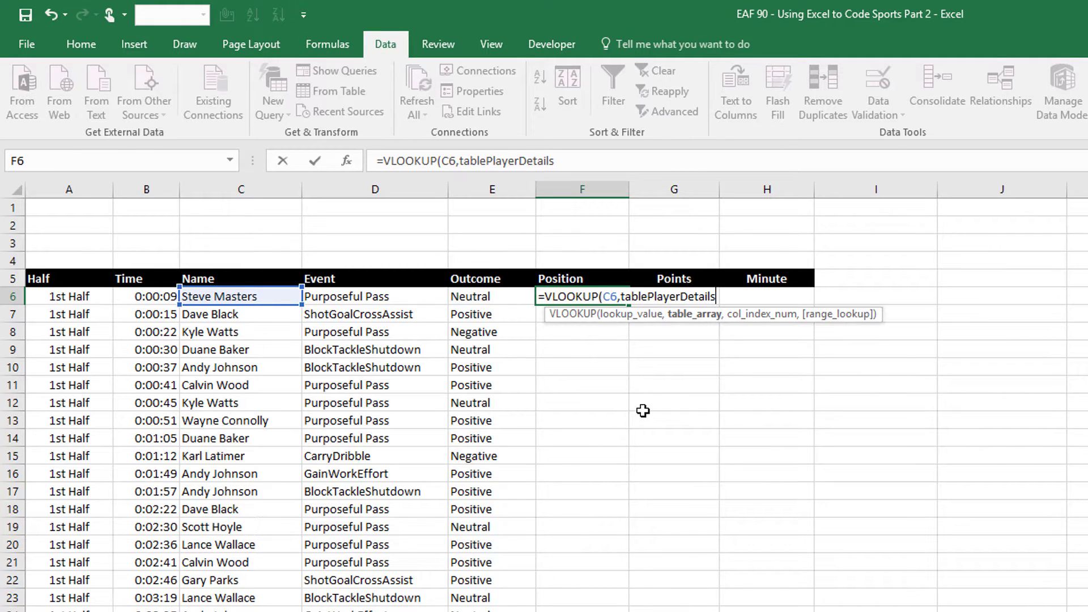
{"action": "type", "text": ",2"}
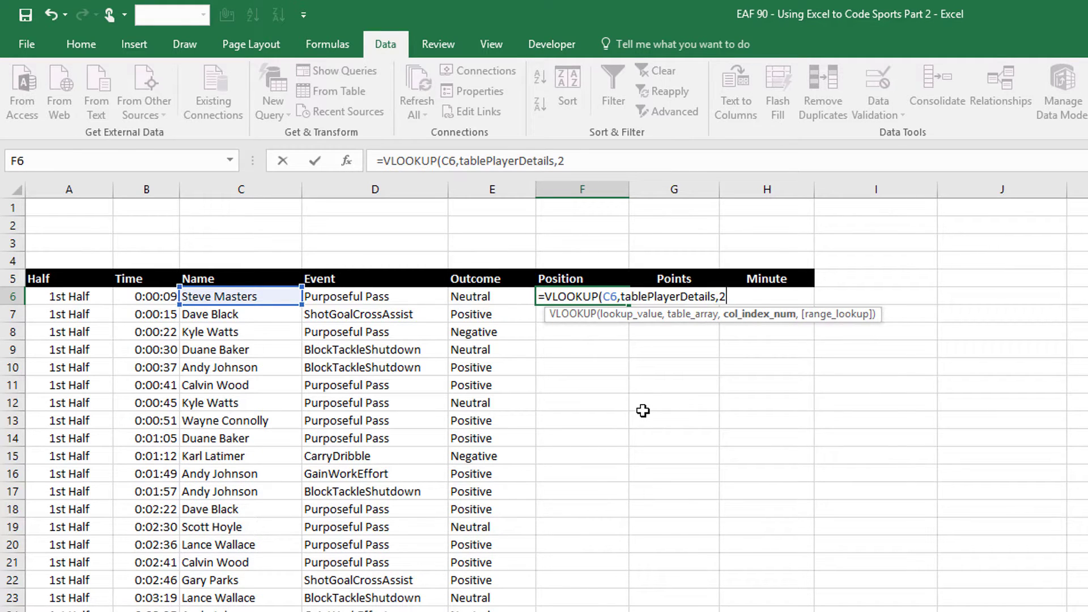
{"action": "type", "text": ","}
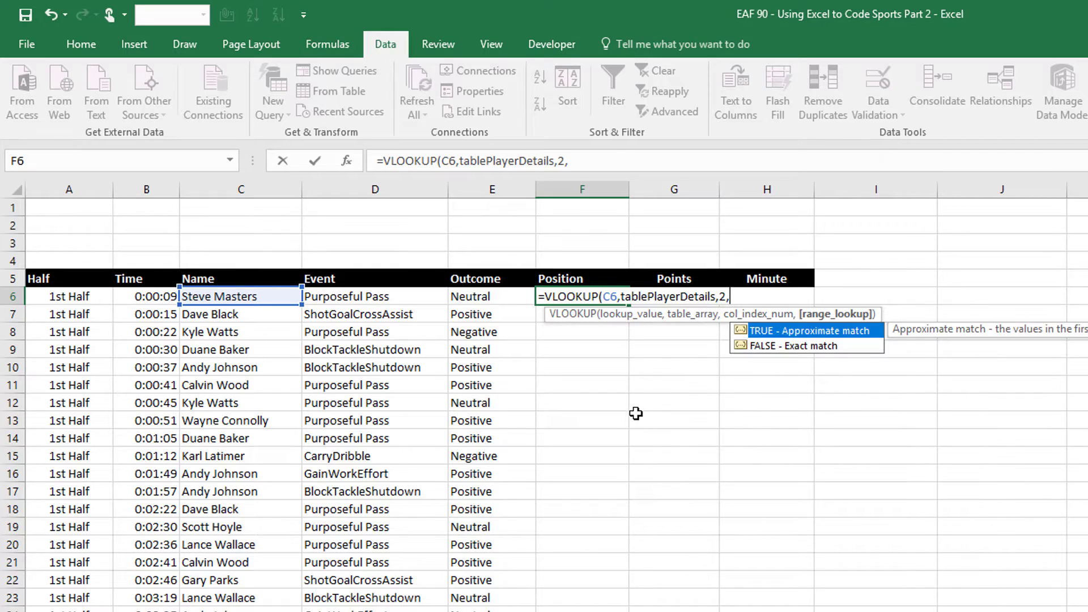
{"action": "double_click", "coordinate": [764, 346]}
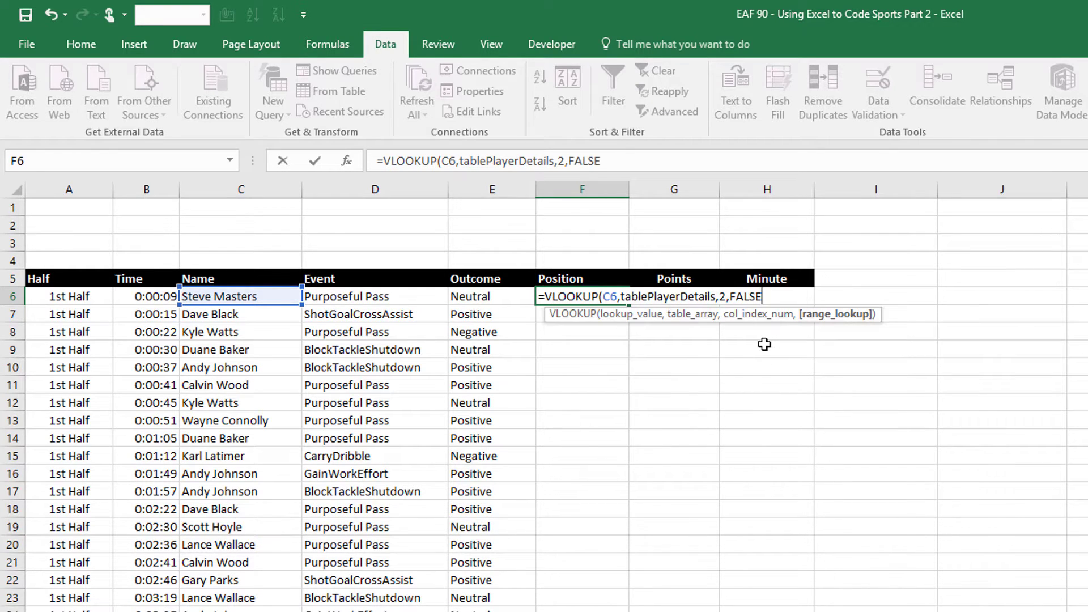
{"action": "type", "text": ")"}
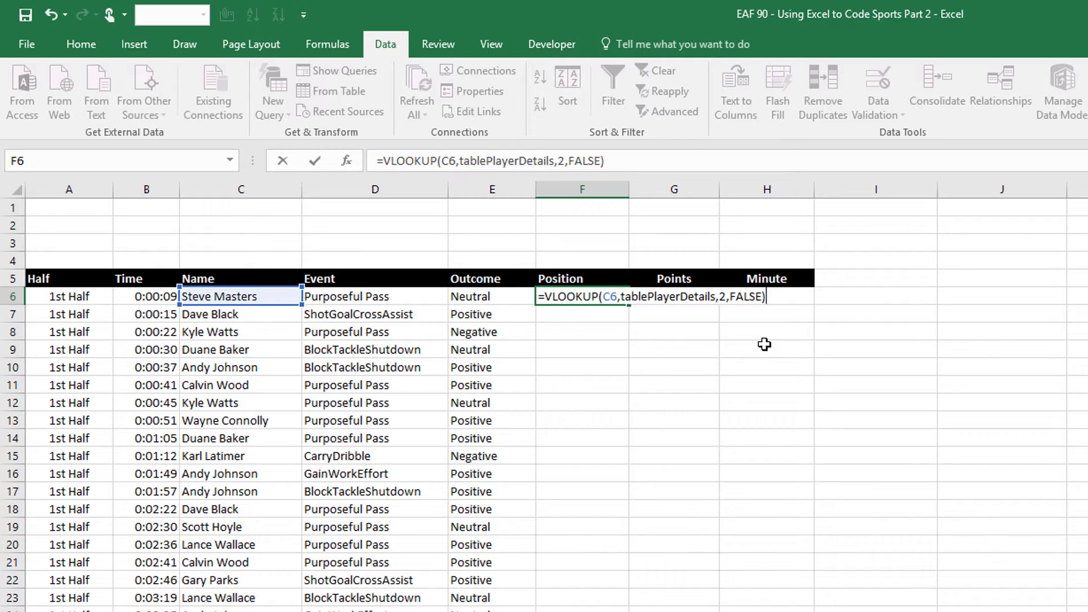
{"action": "key", "text": "Return"}
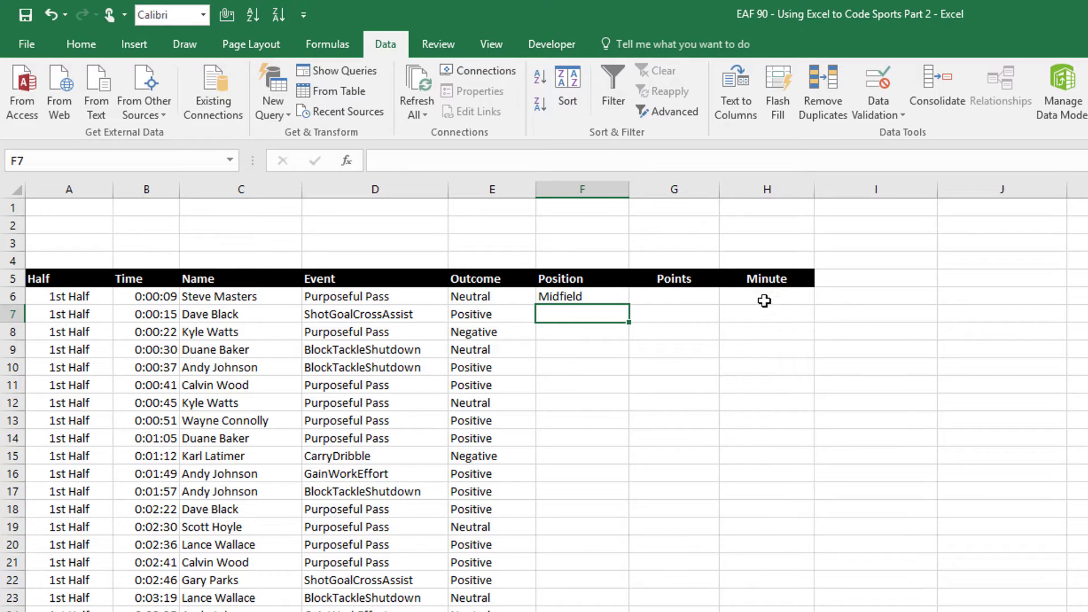
Wrap the lookup formula in F6 in IFERROR with an empty string "" as the error value
{"action": "left_click", "coordinate": [574, 294]}
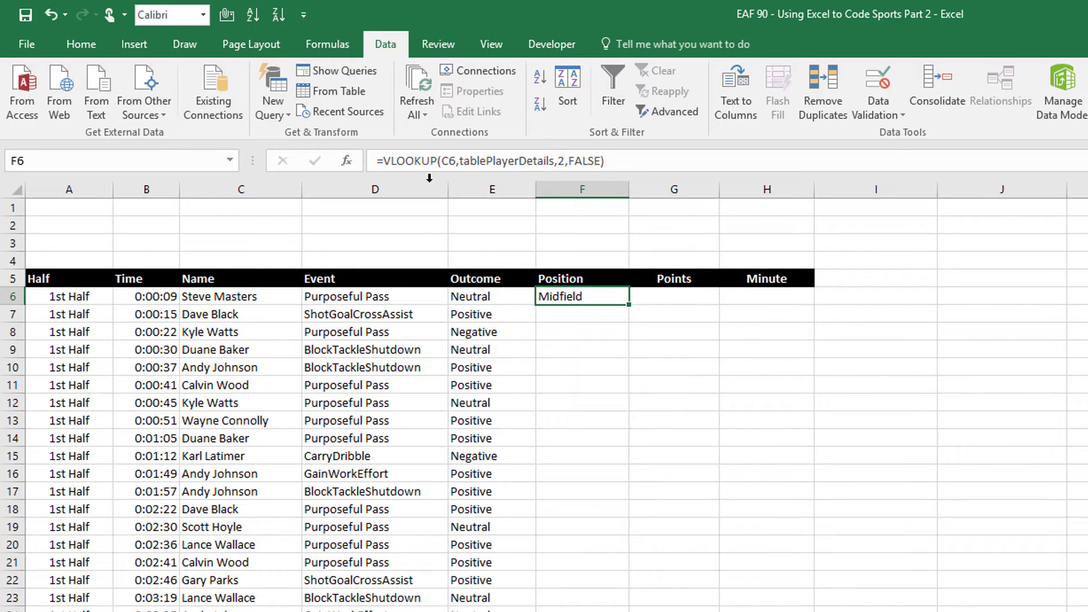
{"action": "left_click", "coordinate": [380, 157]}
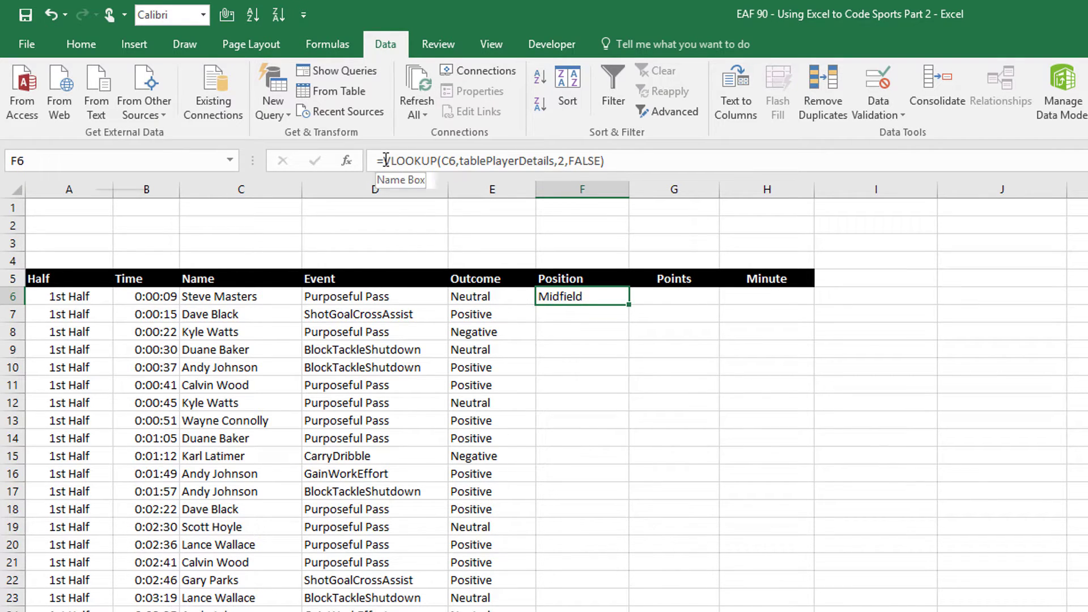
{"action": "type", "text": "iferror("}
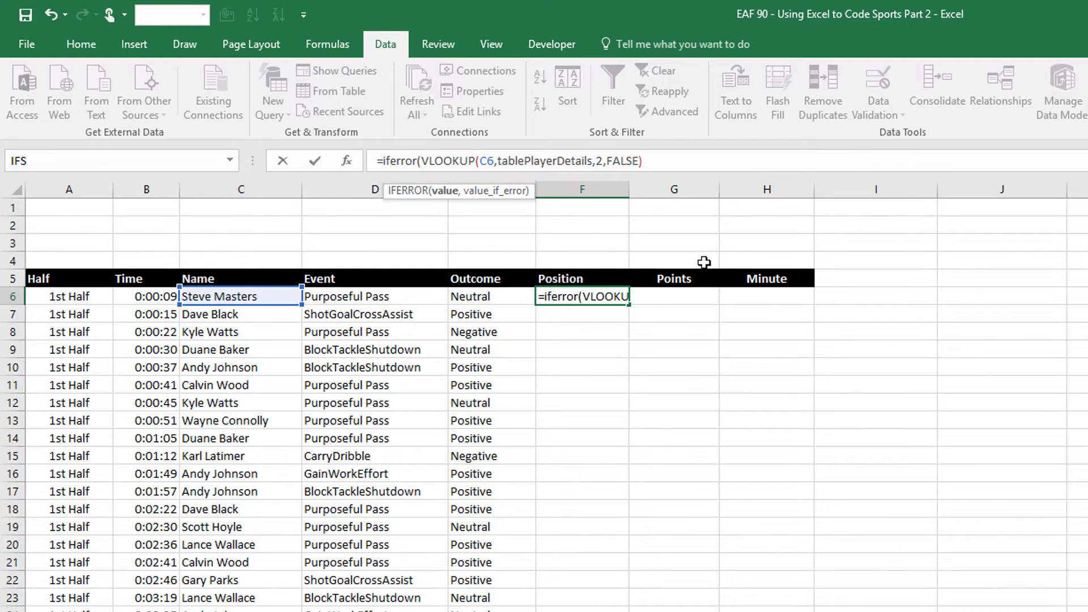
{"action": "left_click", "coordinate": [672, 164]}
{"action": "type", "text": ",\"\""}
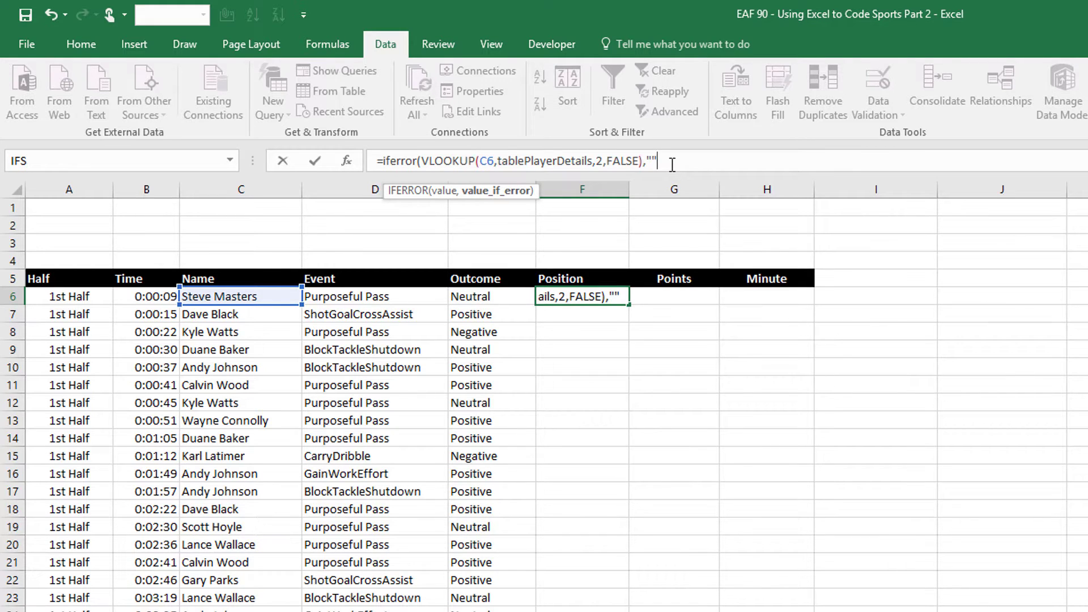
{"action": "type", "text": ")"}
{"action": "key", "text": "ctrl+Return"}
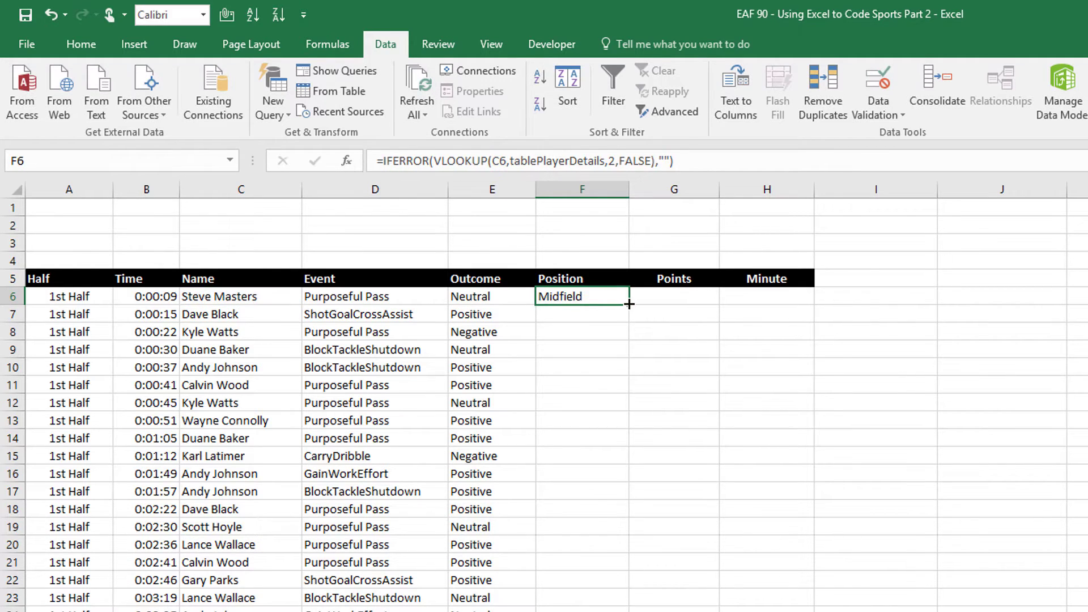
Fill the F6 formula down the whole Position column and check the filled rows
{"action": "double_click", "coordinate": [630, 304]}
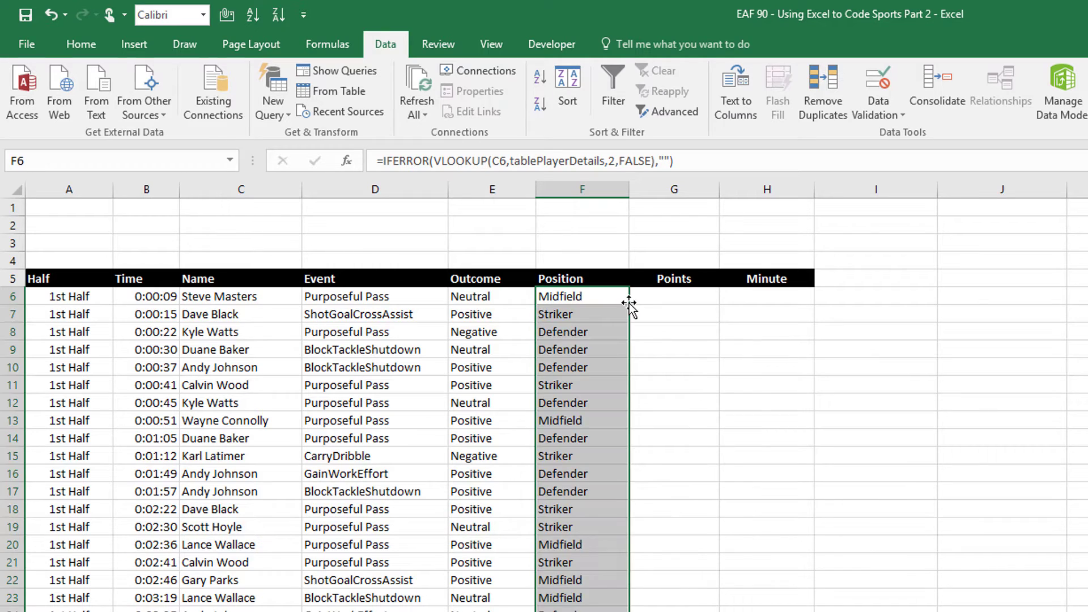
{"action": "scroll", "coordinate": [595, 460], "scroll_direction": "down", "scroll_amount": 20}
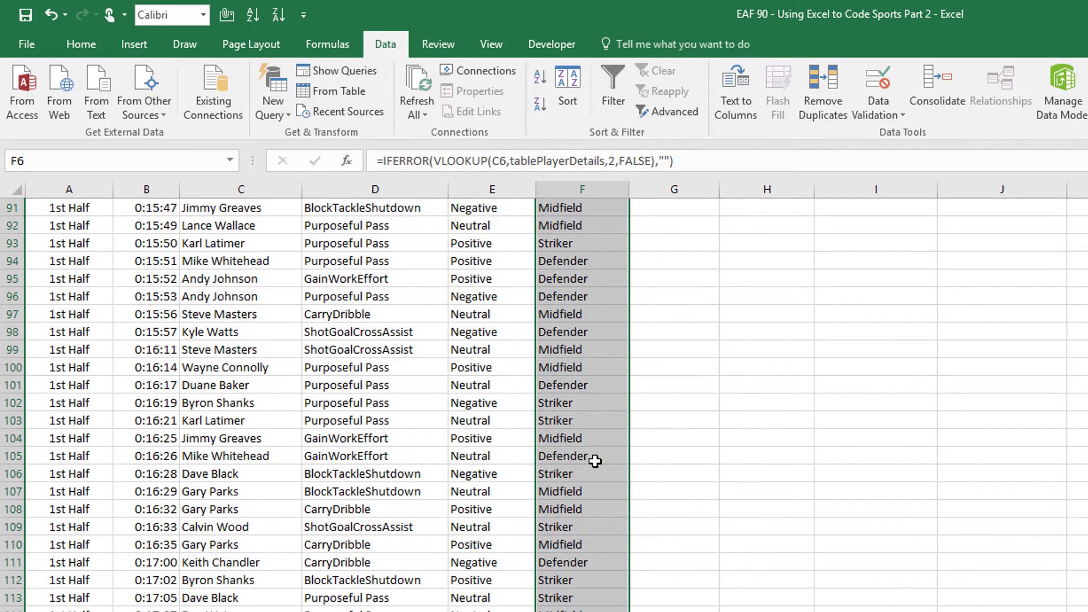
{"action": "key", "text": "ctrl+Home"}
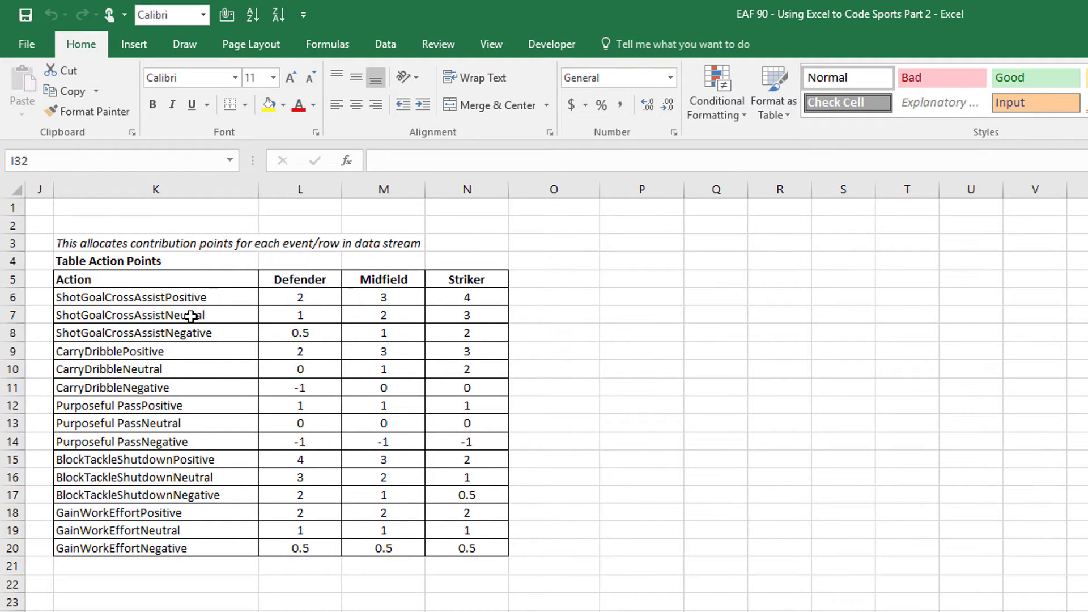
Examine the Table Action Points range on the CONFIG sheet, covering the Action, Defender, Midfield and Striker columns
{"action": "key", "text": "ctrl+Page_Up"}
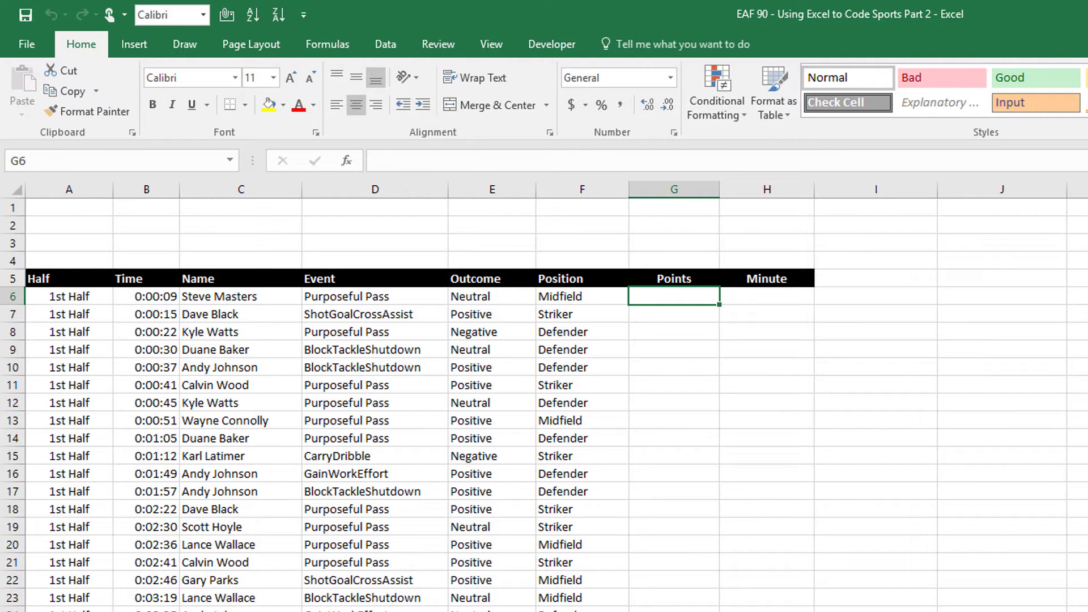
{"action": "key", "text": "ctrl+Page_Down"}
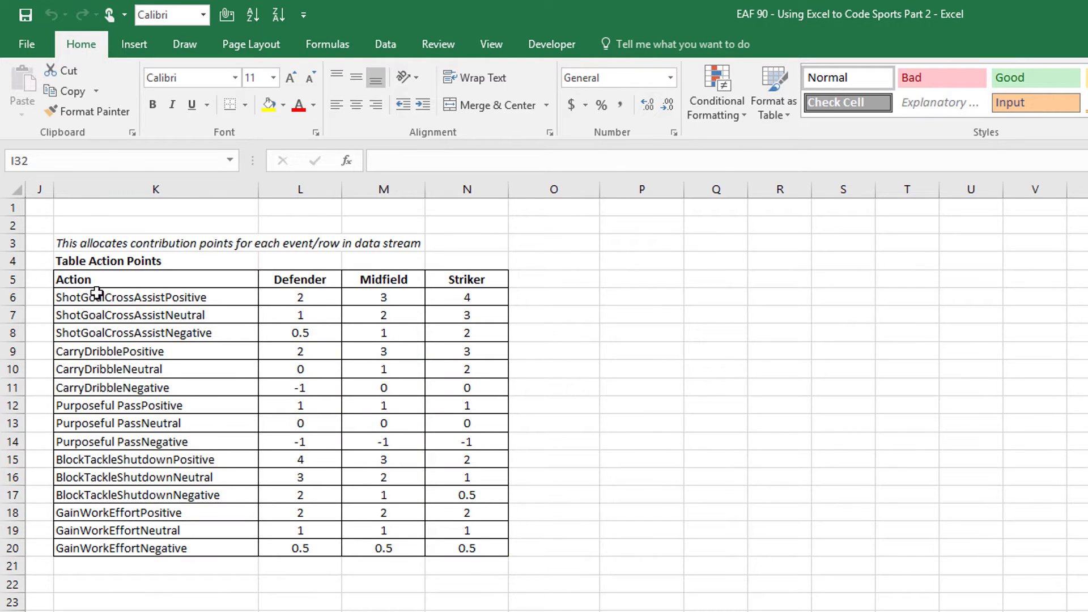
{"action": "left_click_drag", "start_coordinate": [99, 280], "coordinate": [467, 548]}
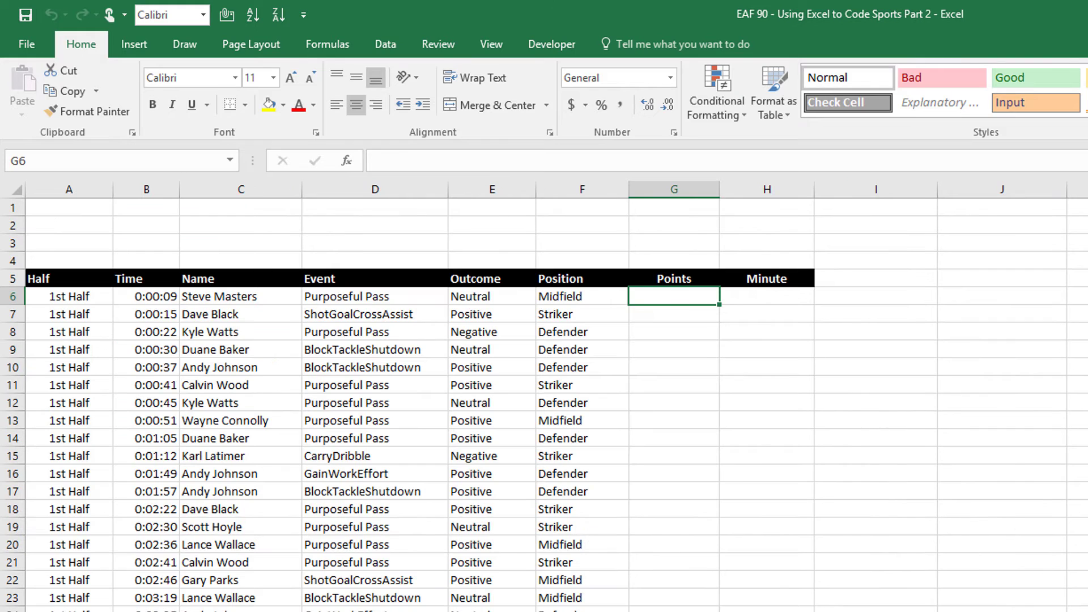
{"action": "type", "text": "=vl"}
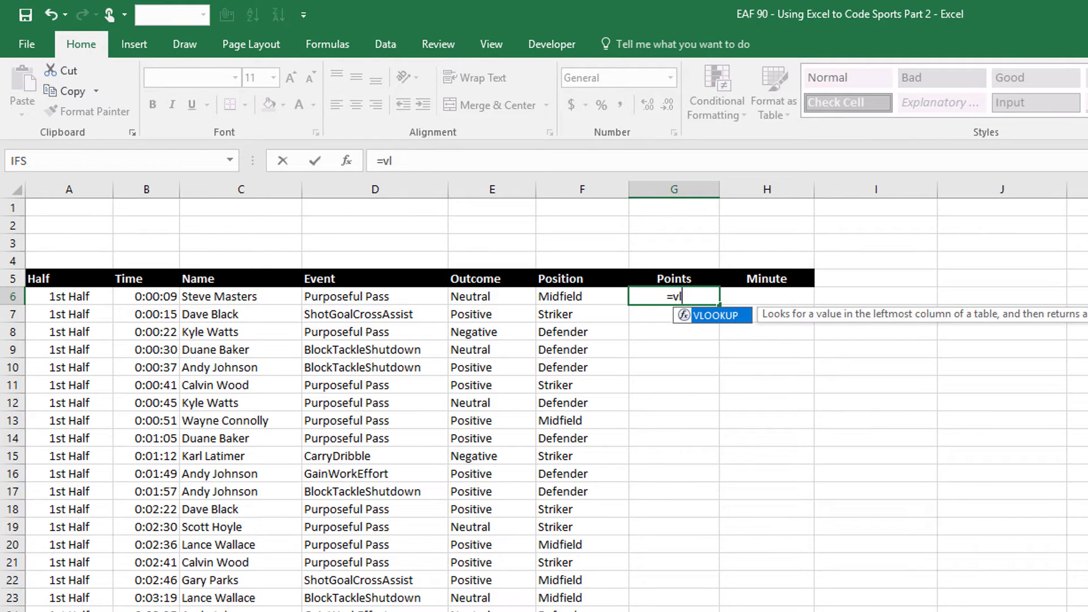
{"action": "key", "text": "Tab"}
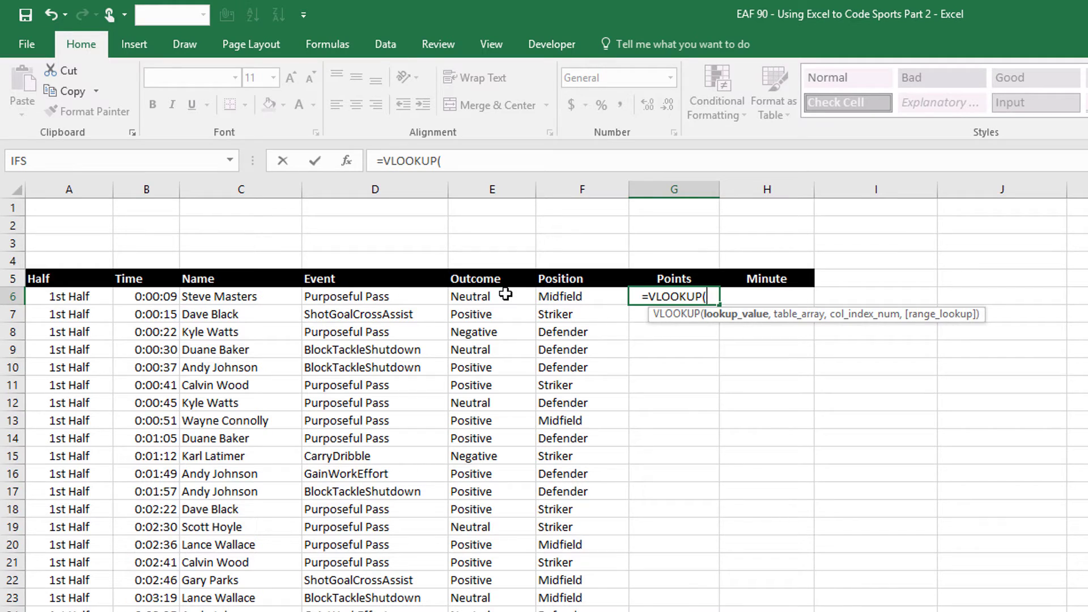
{"action": "left_click", "coordinate": [431, 296]}
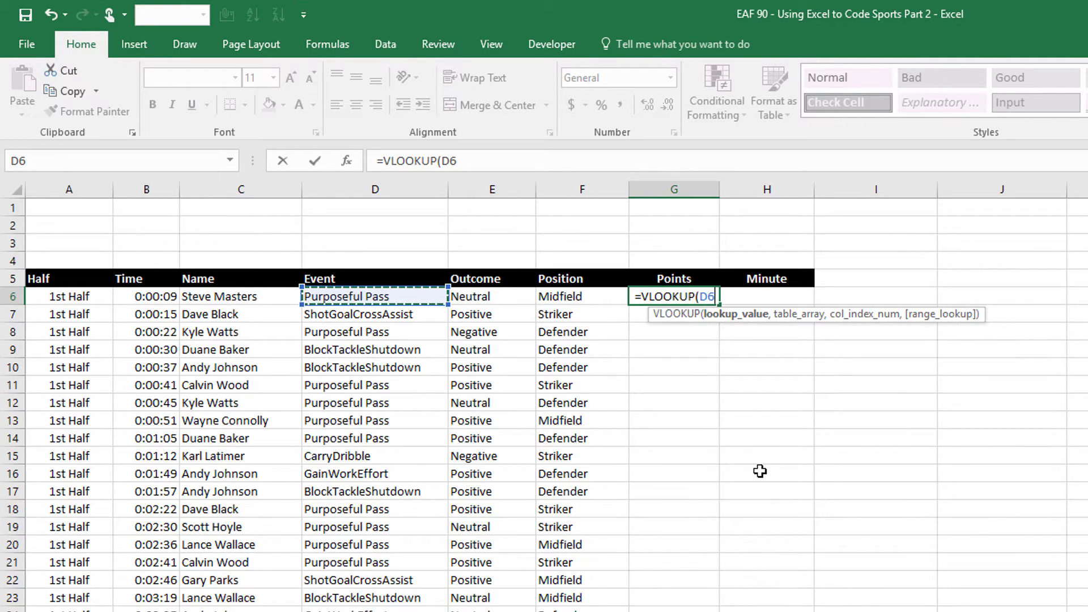
{"action": "type", "text": "&"}
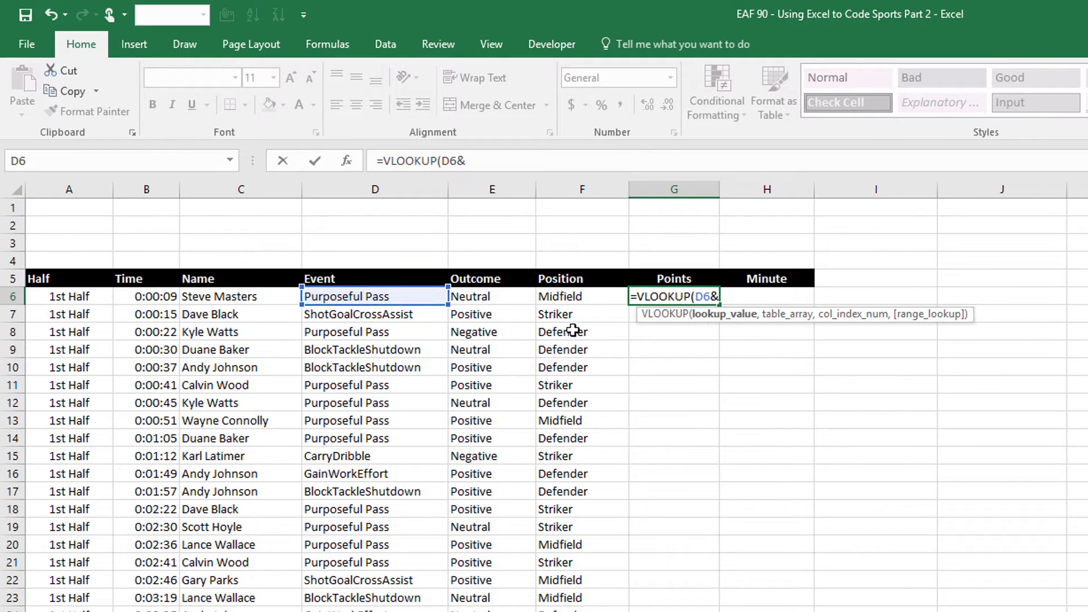
{"action": "left_click", "coordinate": [492, 297]}
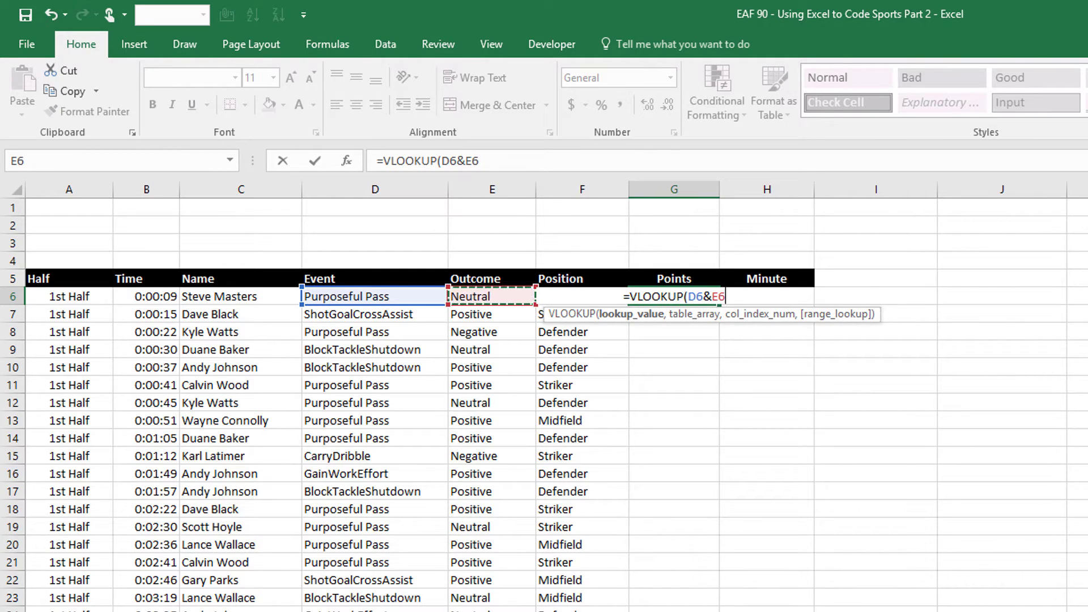
{"action": "type", "text": ","}
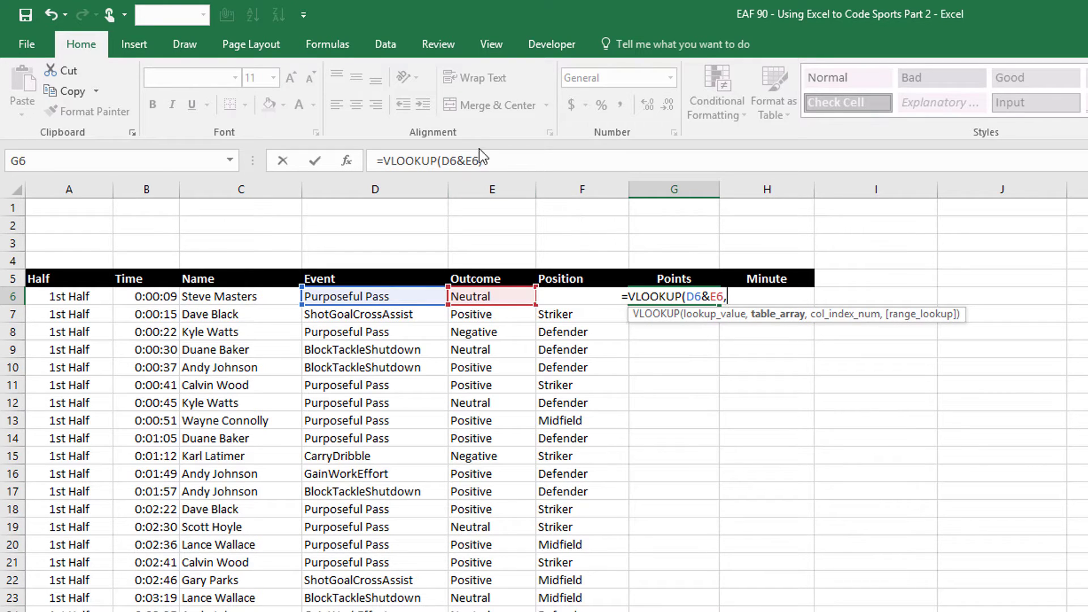
{"action": "left_click_drag", "start_coordinate": [478, 161], "coordinate": [442, 161]}
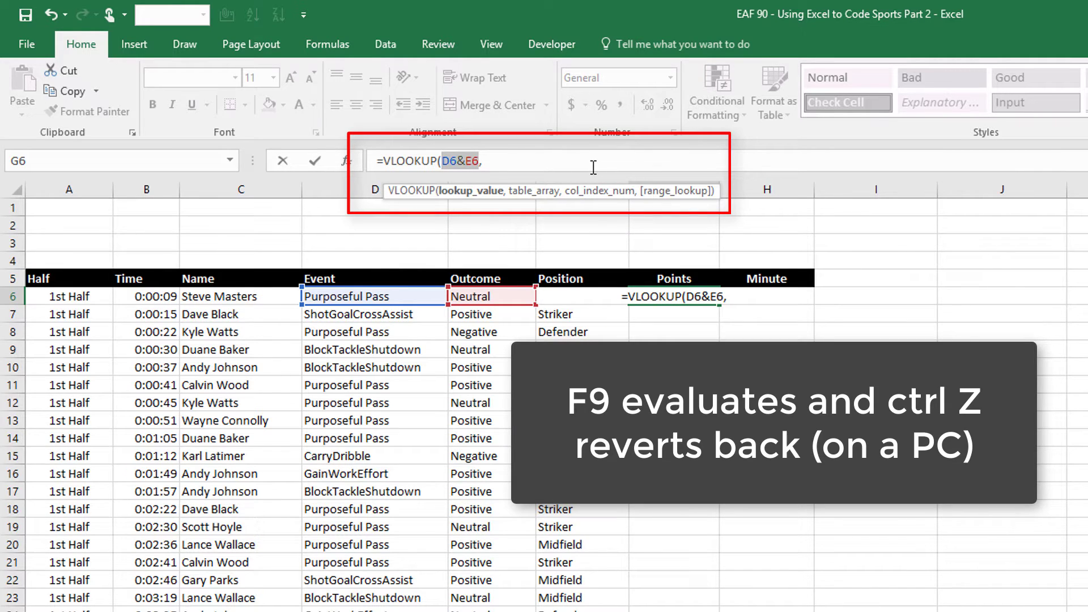
{"action": "key", "text": "F9"}
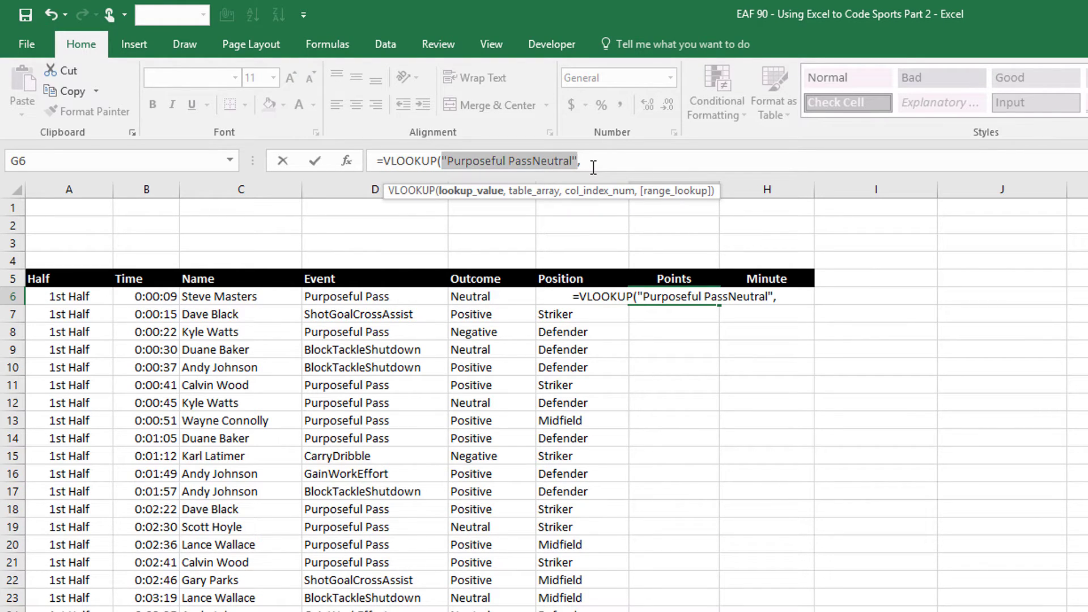
{"action": "key", "text": "ctrl+z"}
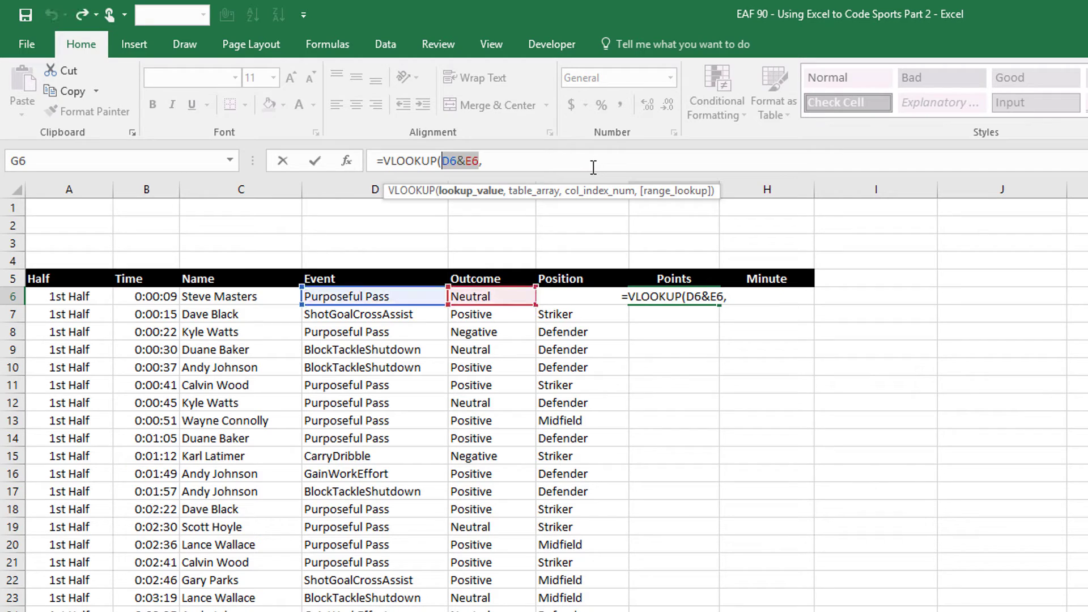
{"action": "left_click", "coordinate": [486, 158]}
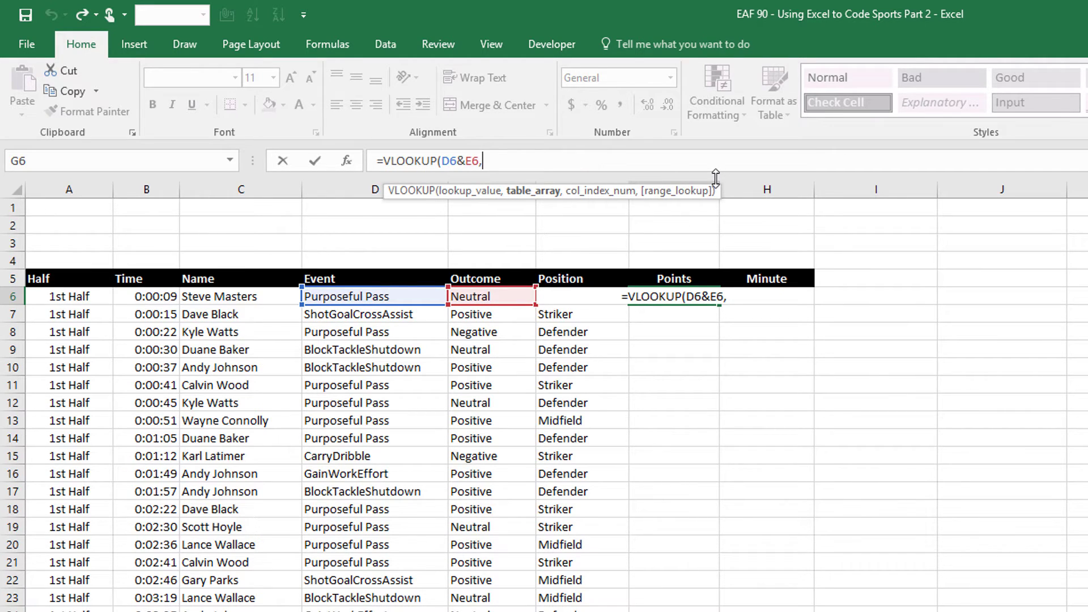
{"action": "type", "text": "tab"}
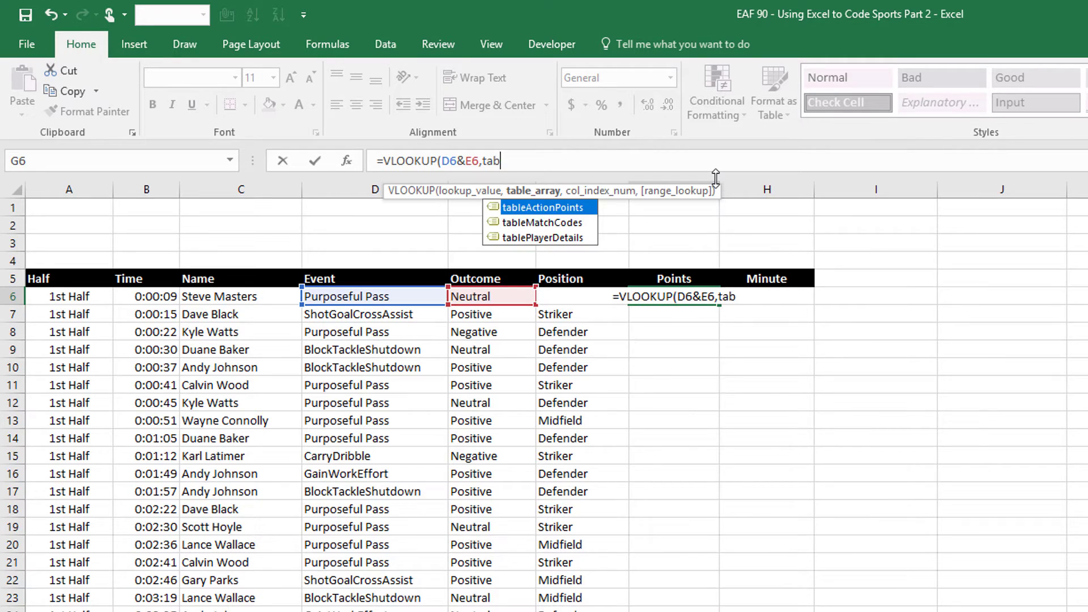
{"action": "key", "text": "Tab"}
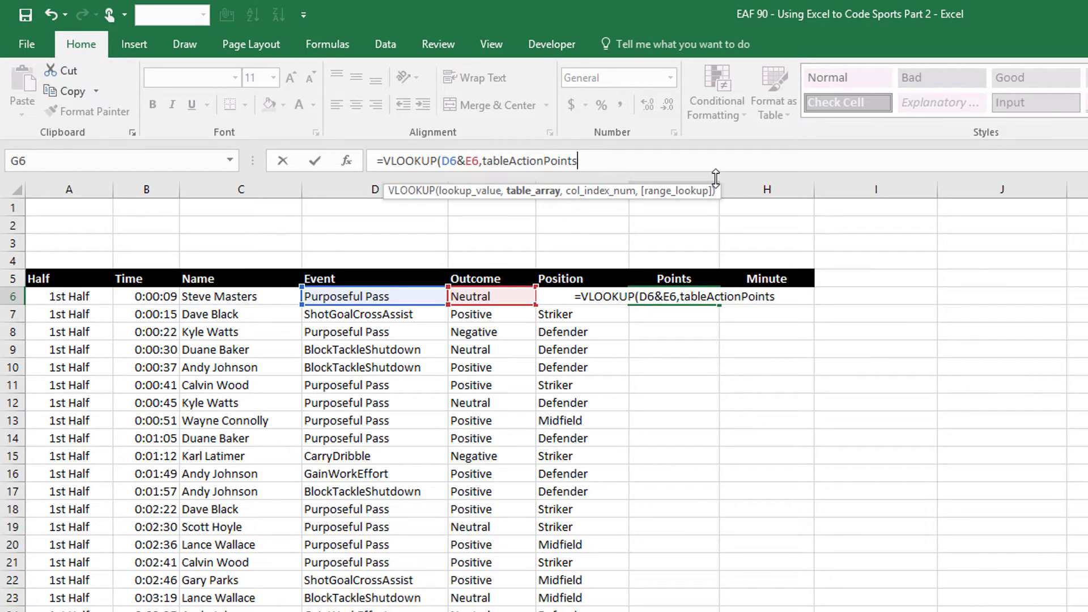
{"action": "type", "text": ","}
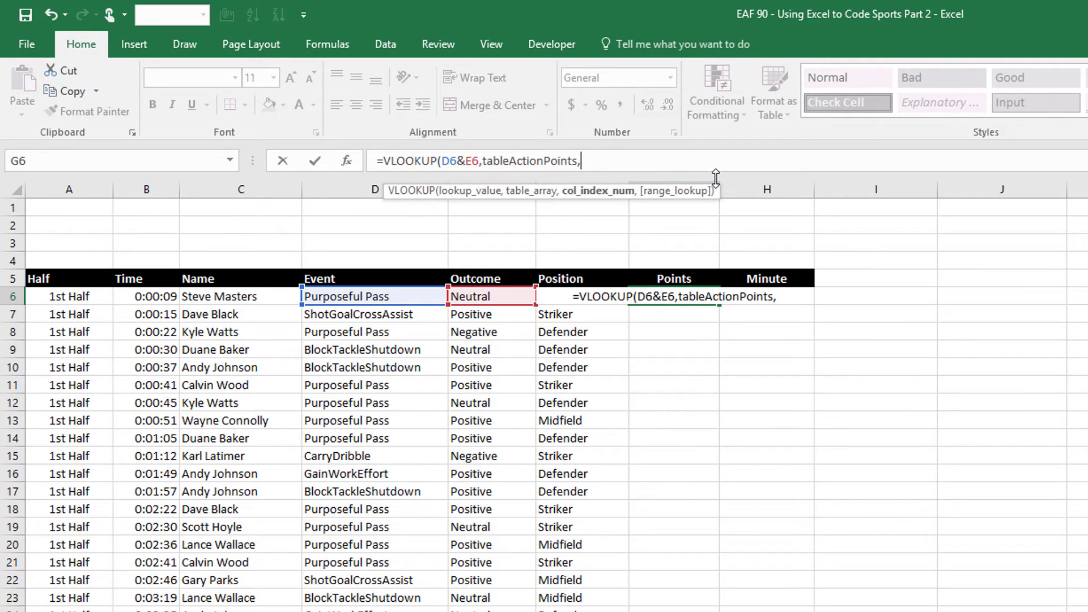
{"action": "key", "text": "Escape"}
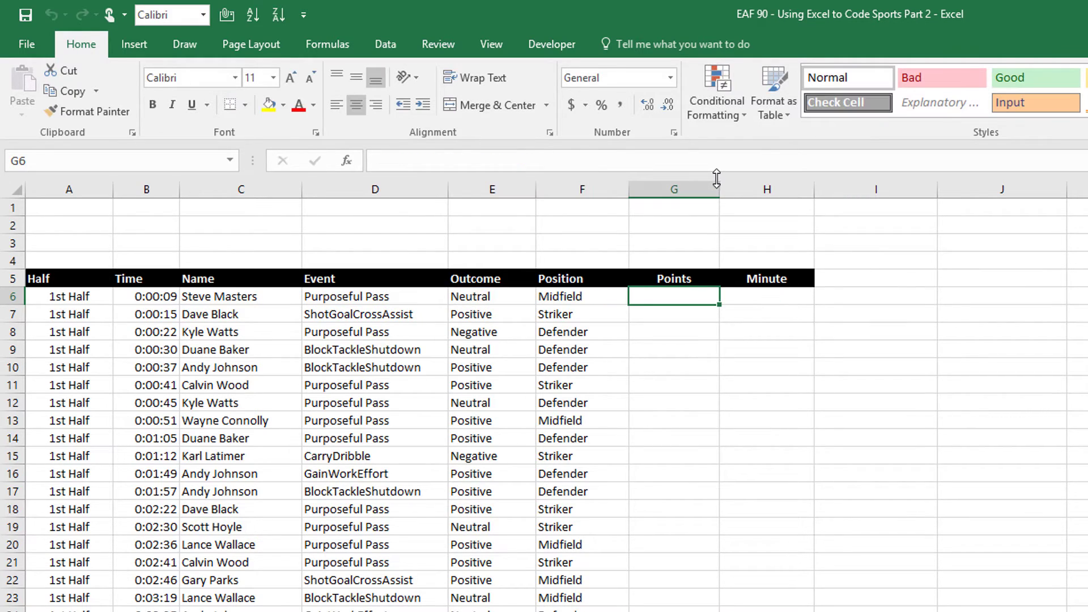
Insert a column before Points on ANALYSIS_Pivot, head it "Combined Code" in G5, and widen it
{"action": "left_click", "coordinate": [661, 193]}
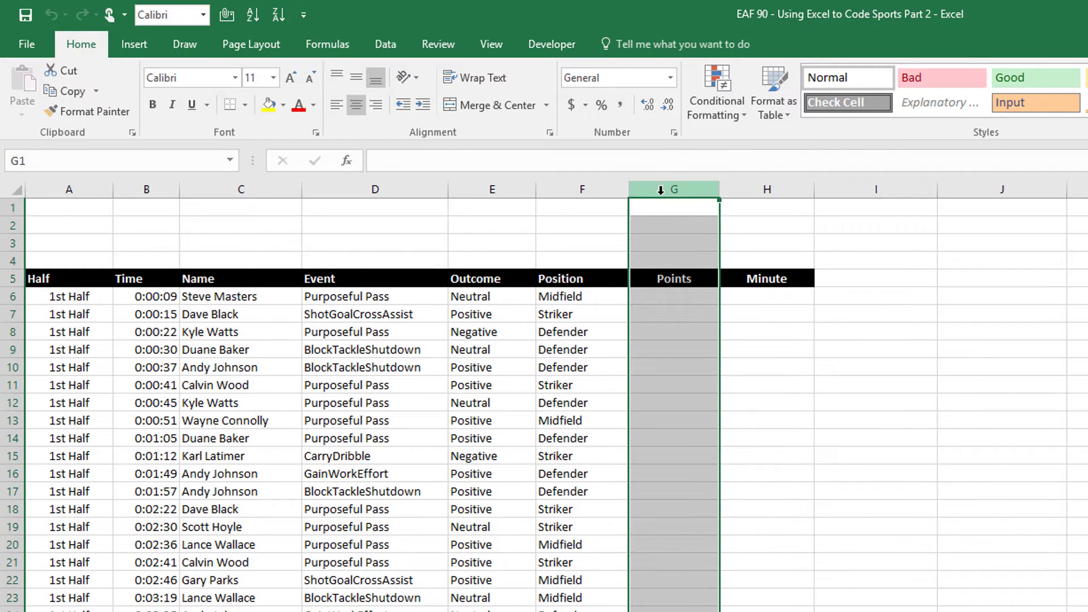
{"action": "right_click", "coordinate": [660, 190]}
{"action": "left_click", "coordinate": [691, 315]}
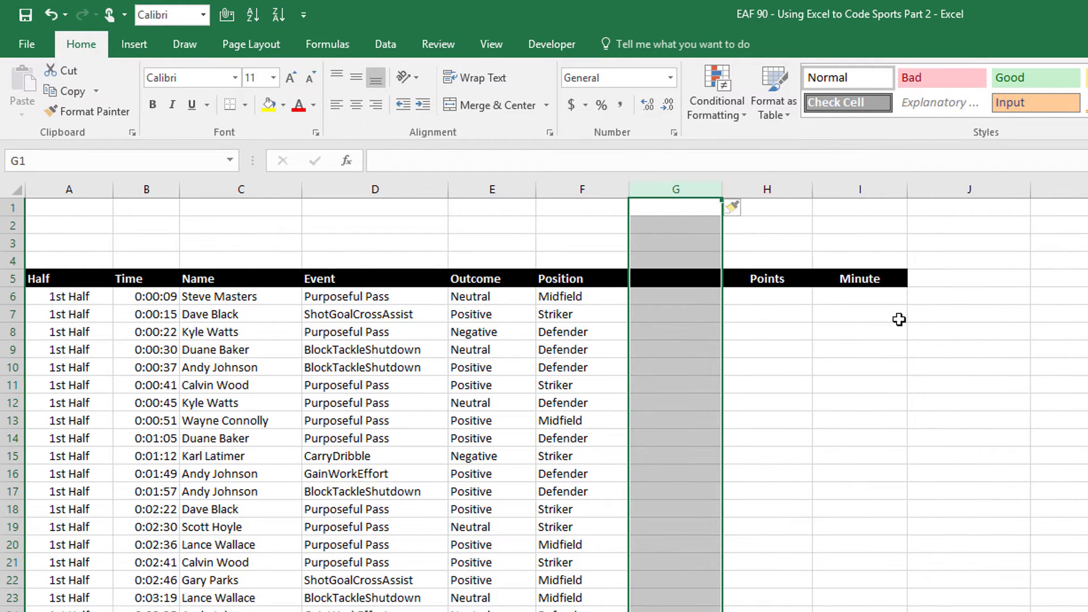
{"action": "left_click", "coordinate": [654, 278]}
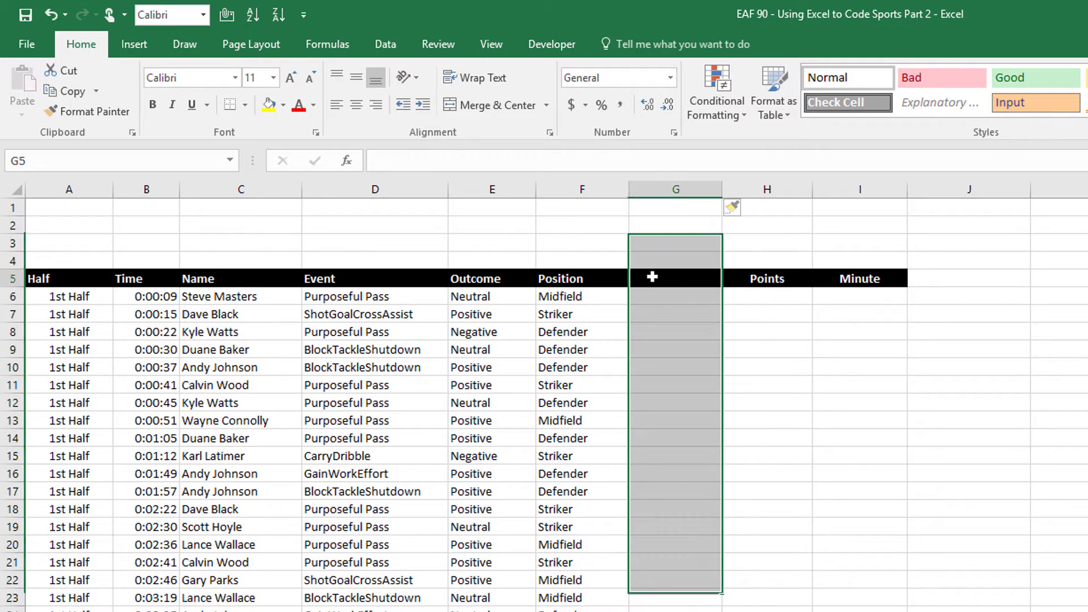
{"action": "type", "text": "Comb"}
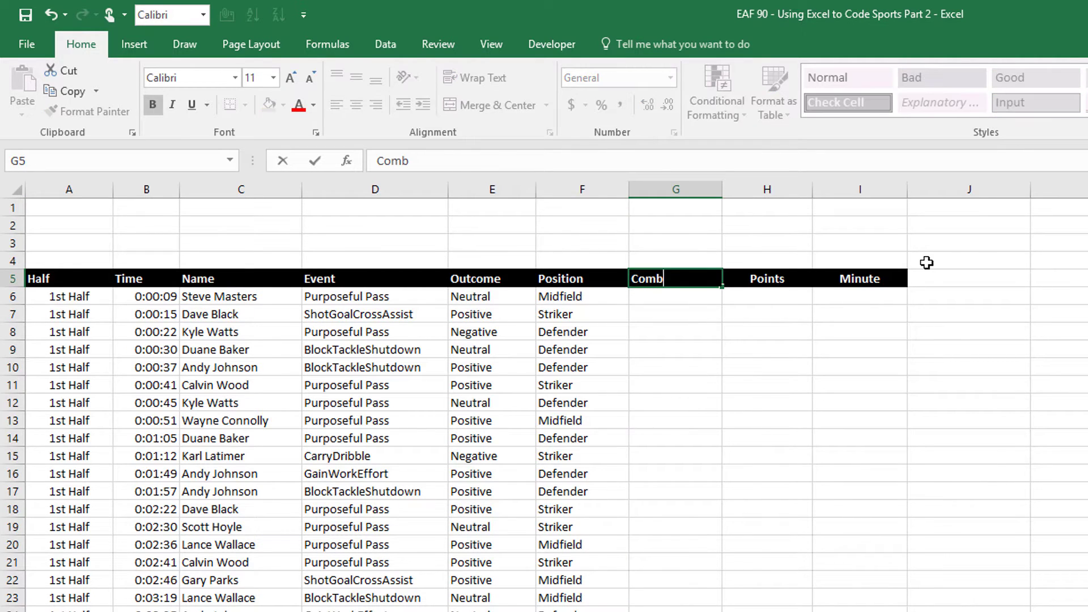
{"action": "type", "text": "ined Code"}
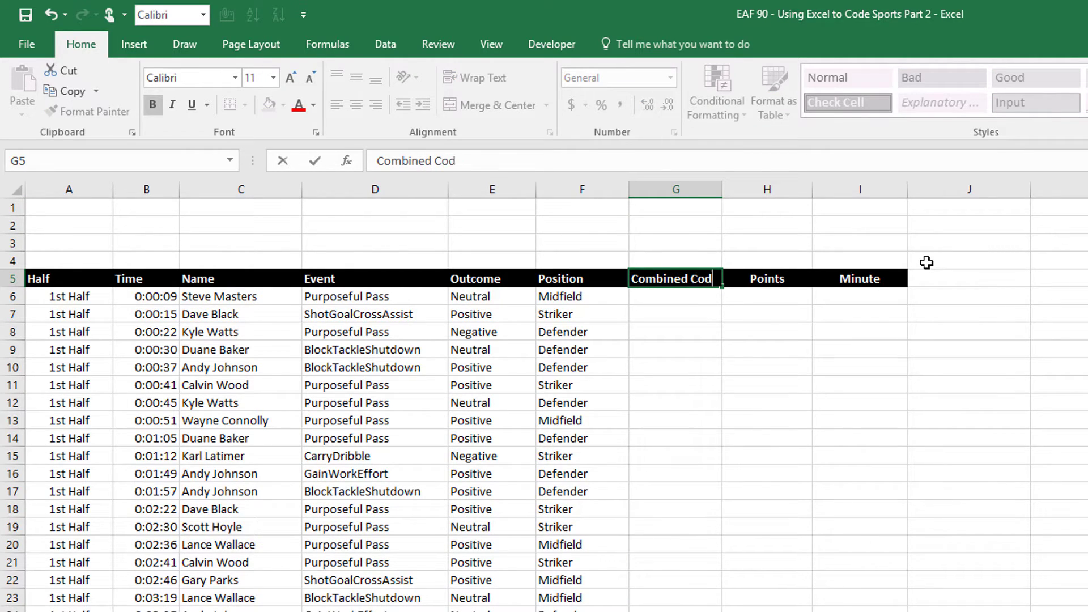
{"action": "key", "text": "Return"}
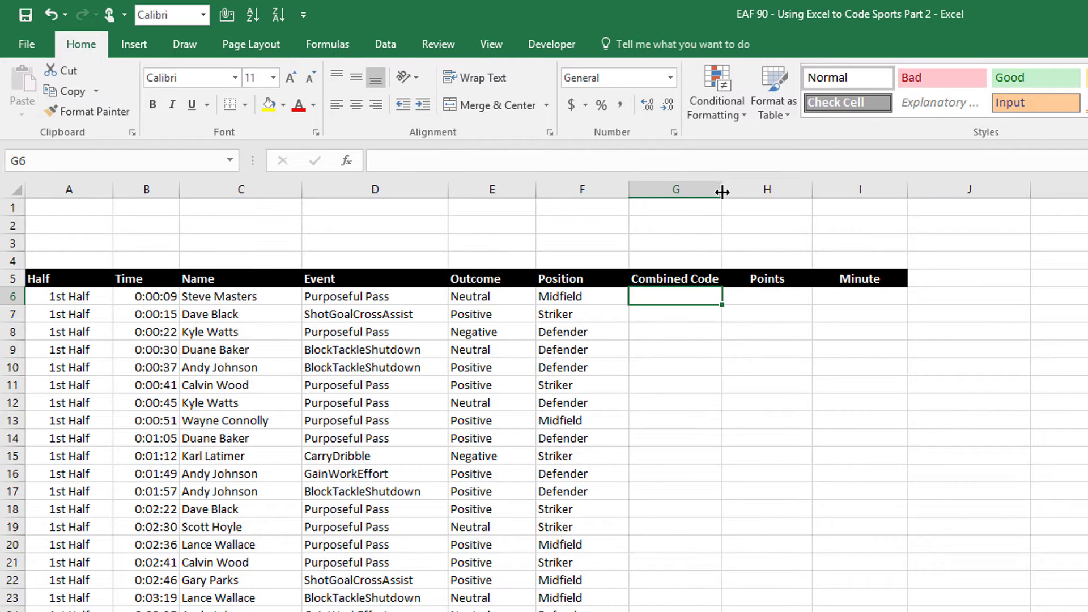
{"action": "left_click_drag", "start_coordinate": [724, 189], "coordinate": [870, 203]}
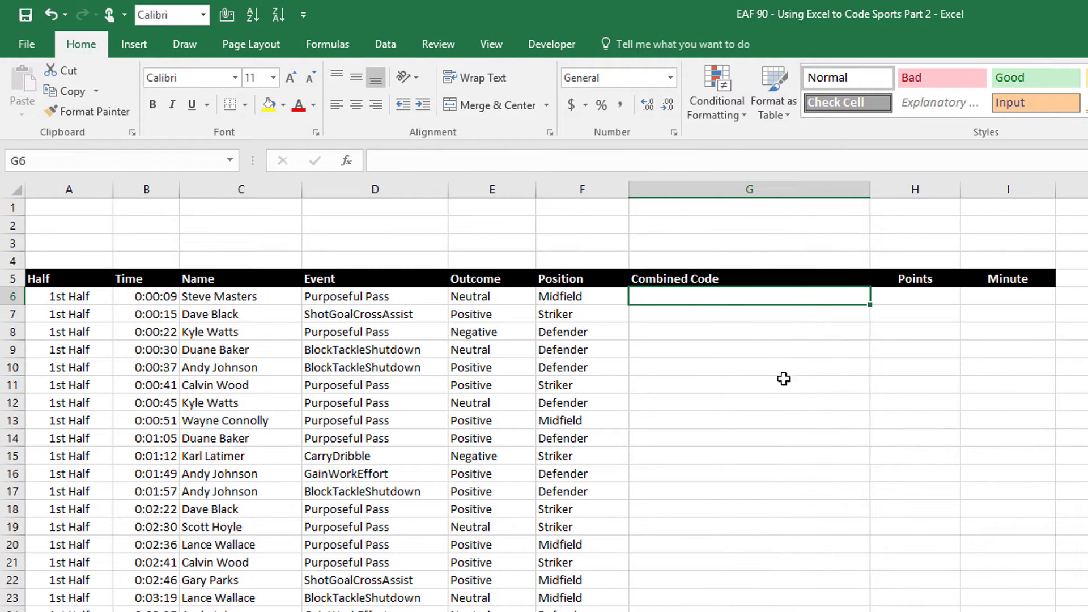
Enter =D6&E6 in Combined Code cell G6, narrow the column slightly, and fill the formula down the data rows
{"action": "type", "text": "="}
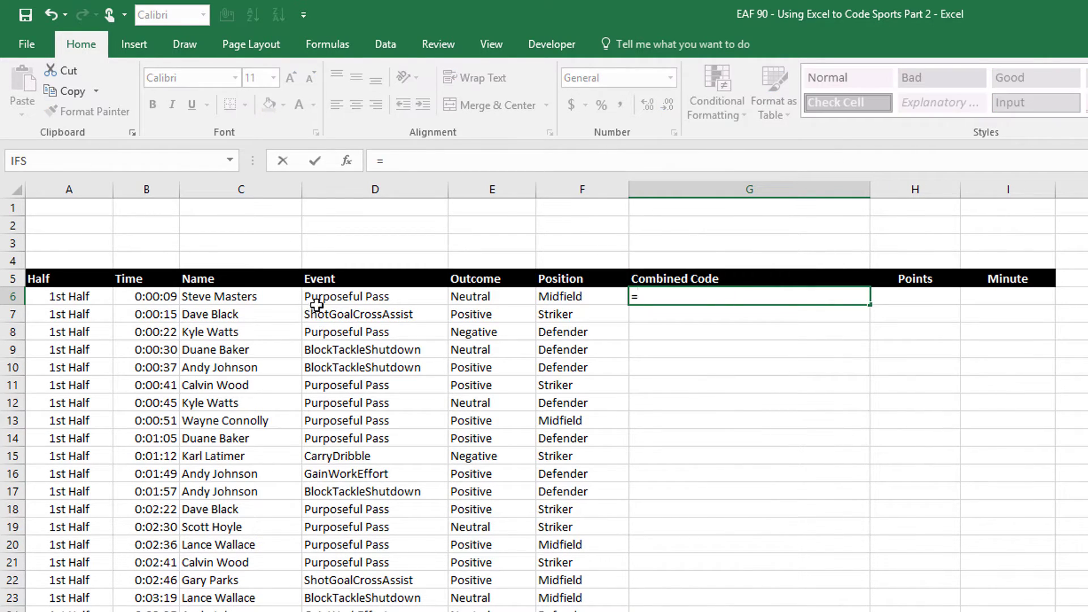
{"action": "left_click", "coordinate": [340, 297]}
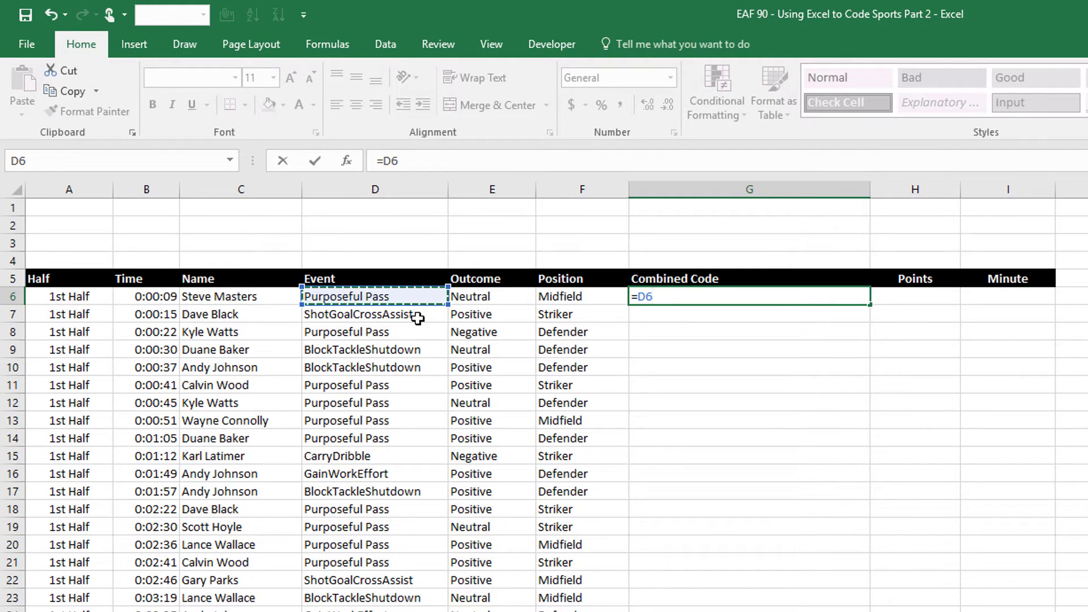
{"action": "type", "text": "&"}
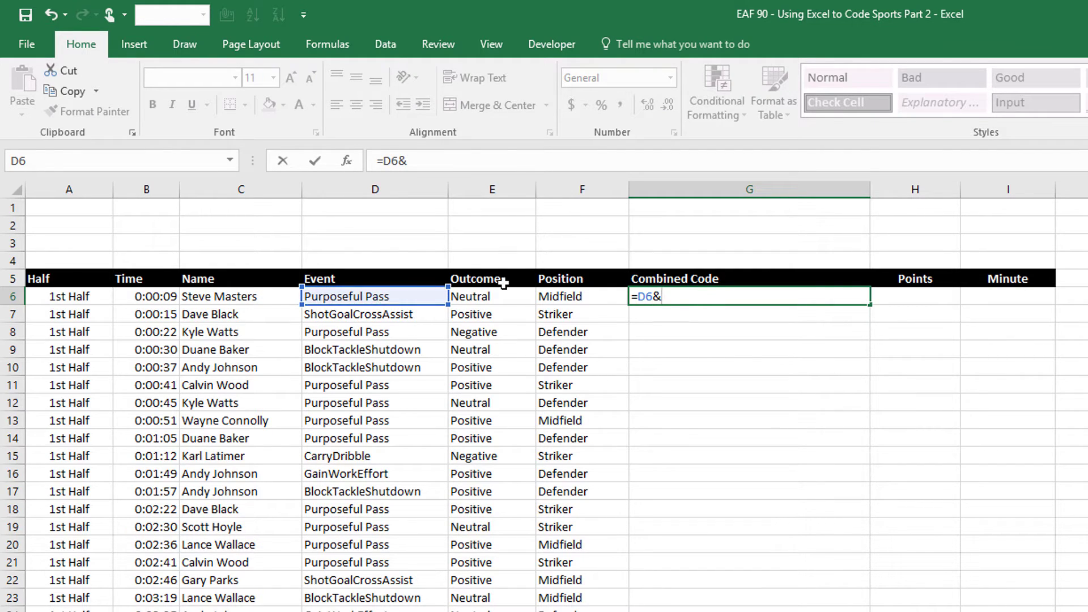
{"action": "left_click", "coordinate": [467, 295]}
{"action": "key", "text": "Return"}
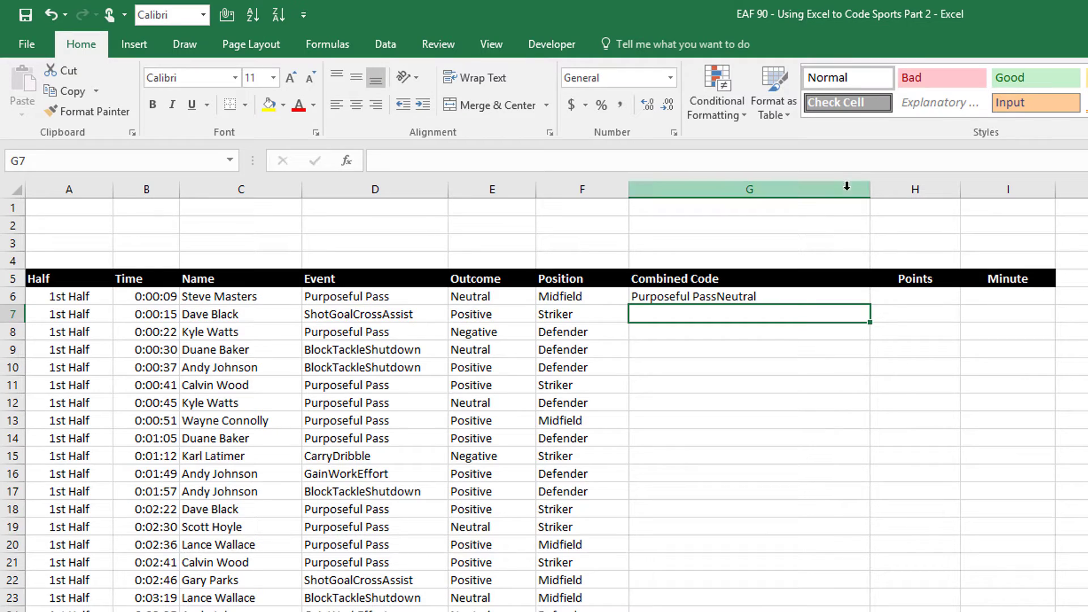
{"action": "left_click_drag", "start_coordinate": [870, 189], "coordinate": [826, 194]}
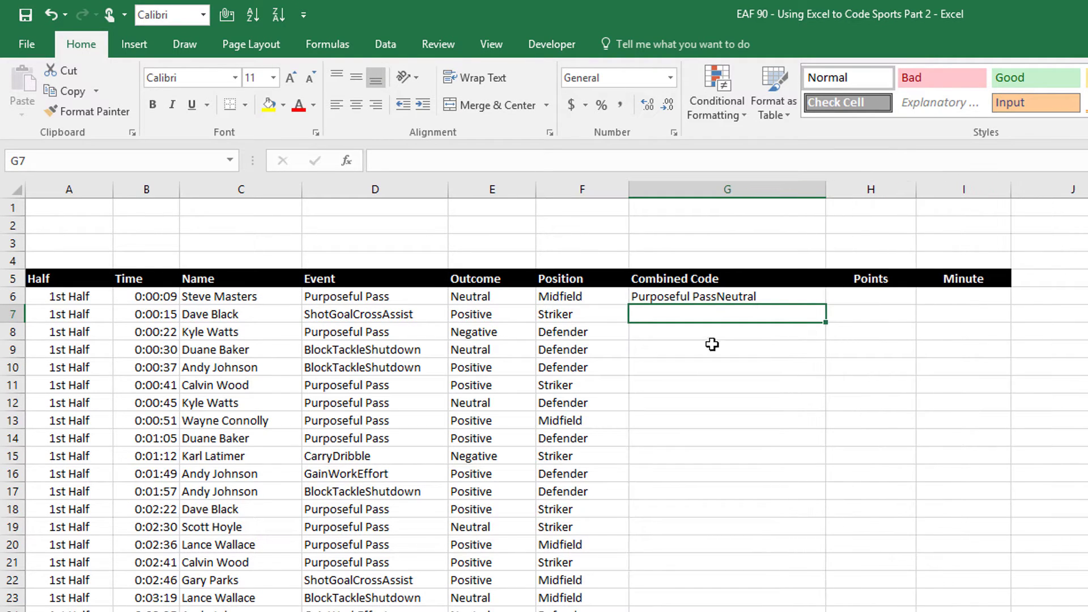
{"action": "left_click", "coordinate": [736, 297]}
{"action": "double_click", "coordinate": [826, 304]}
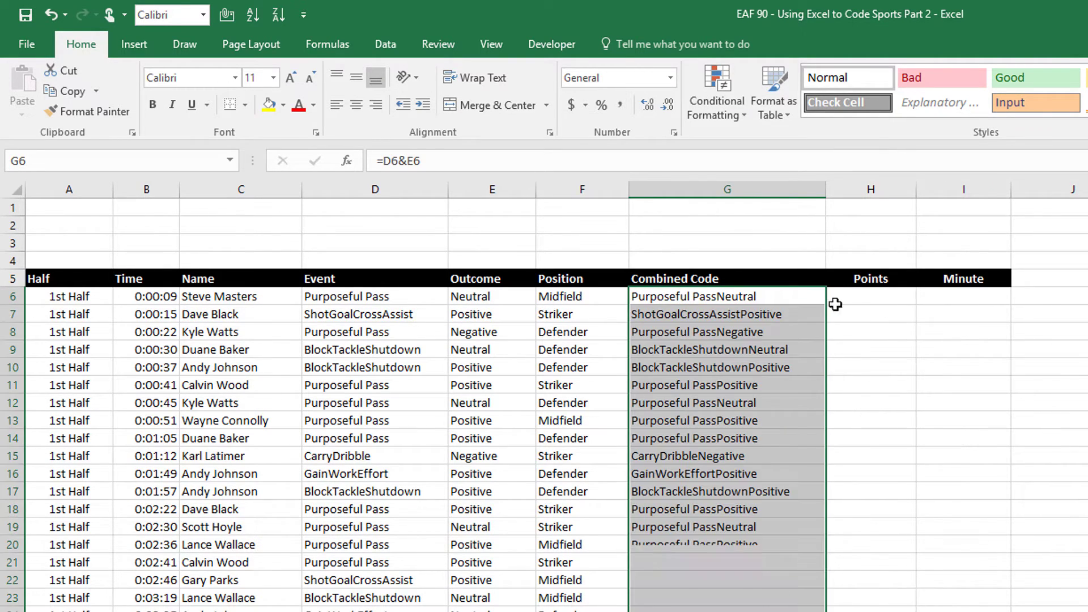
Insert another column before Points, head it "Column" in H5, and narrow it
{"action": "left_click", "coordinate": [859, 189]}
{"action": "right_click", "coordinate": [859, 189]}
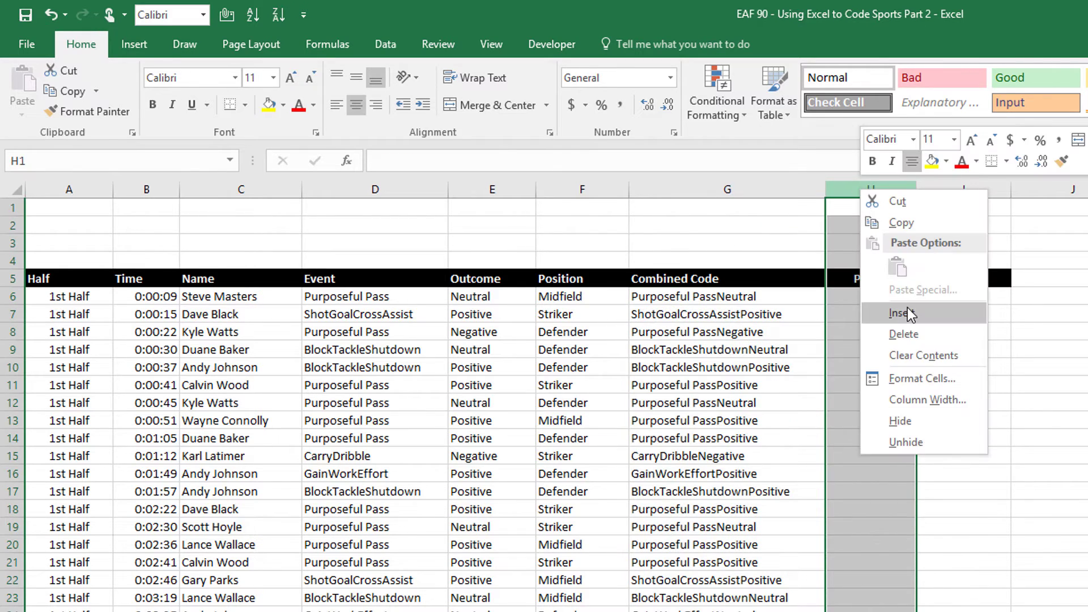
{"action": "left_click", "coordinate": [891, 302]}
{"action": "left_click", "coordinate": [872, 278]}
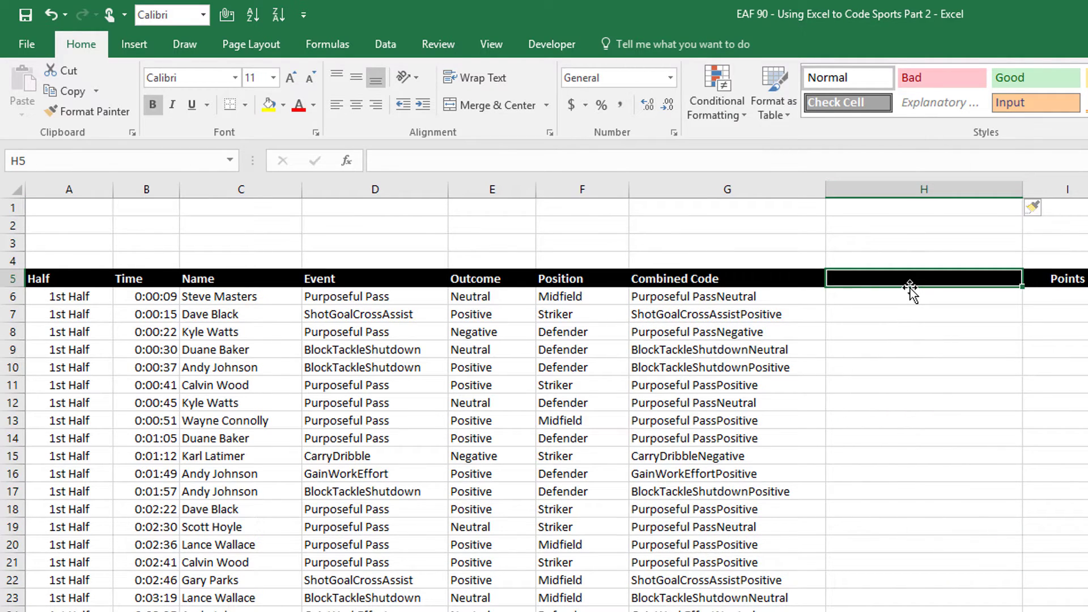
{"action": "type", "text": "Column"}
{"action": "key", "text": "Return"}
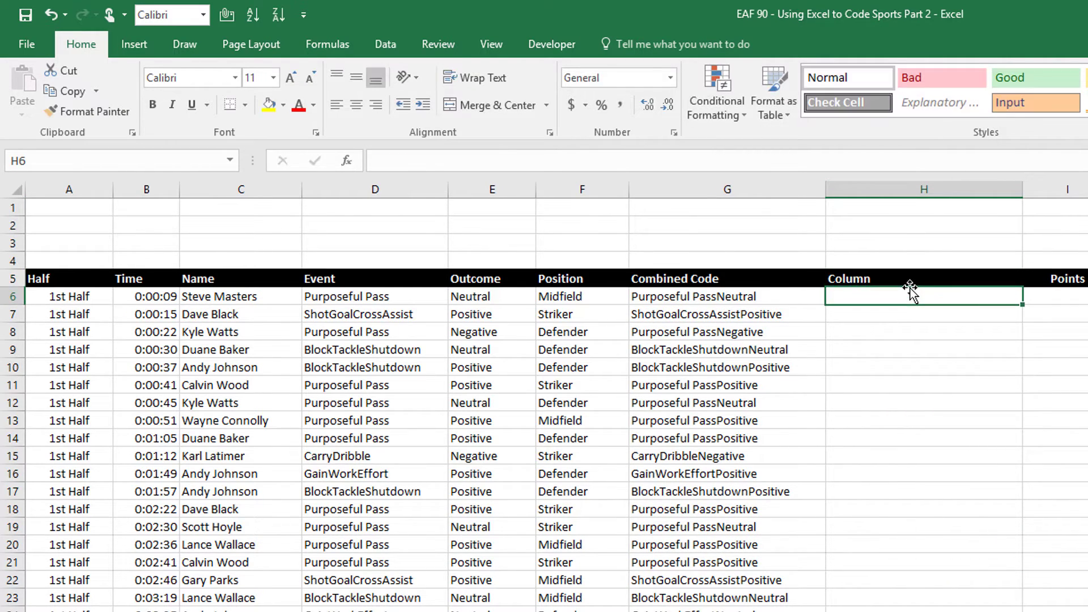
{"action": "left_click_drag", "start_coordinate": [1024, 189], "coordinate": [910, 189]}
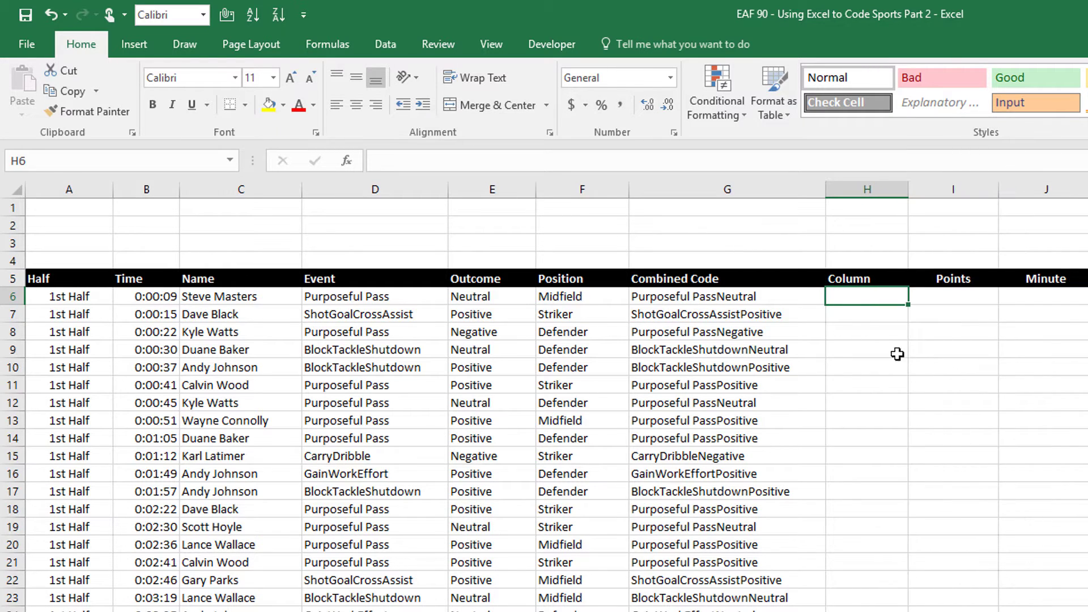
Enter =MATCH(F6,CONFIG!$K$5:$N$5,0) in Column cell H6 to find the position's column in the Table Action Points headers
{"action": "type", "text": "=match("}
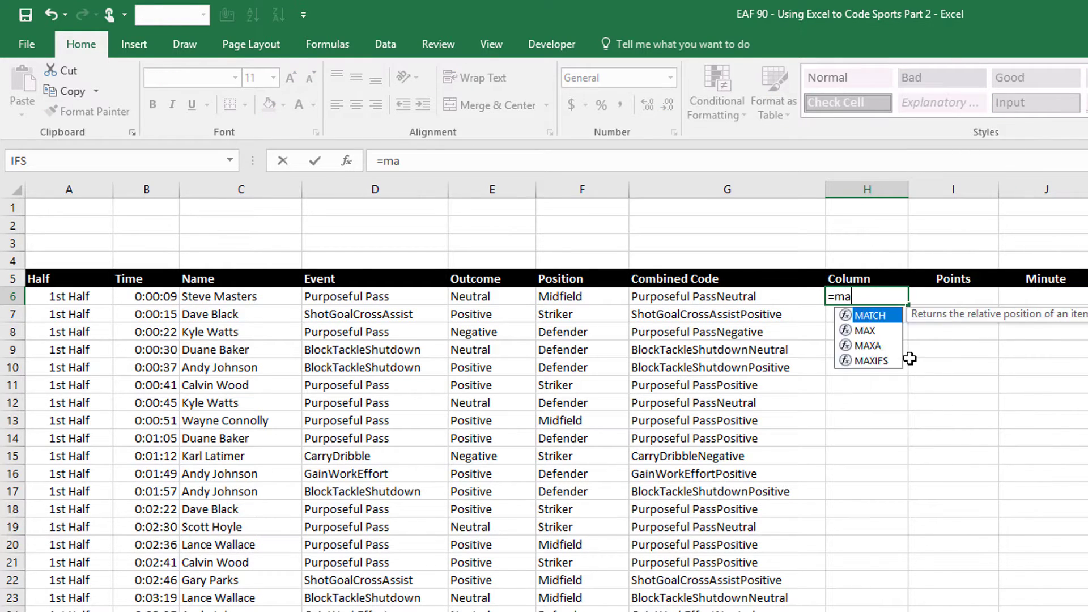
{"action": "left_click", "coordinate": [567, 297]}
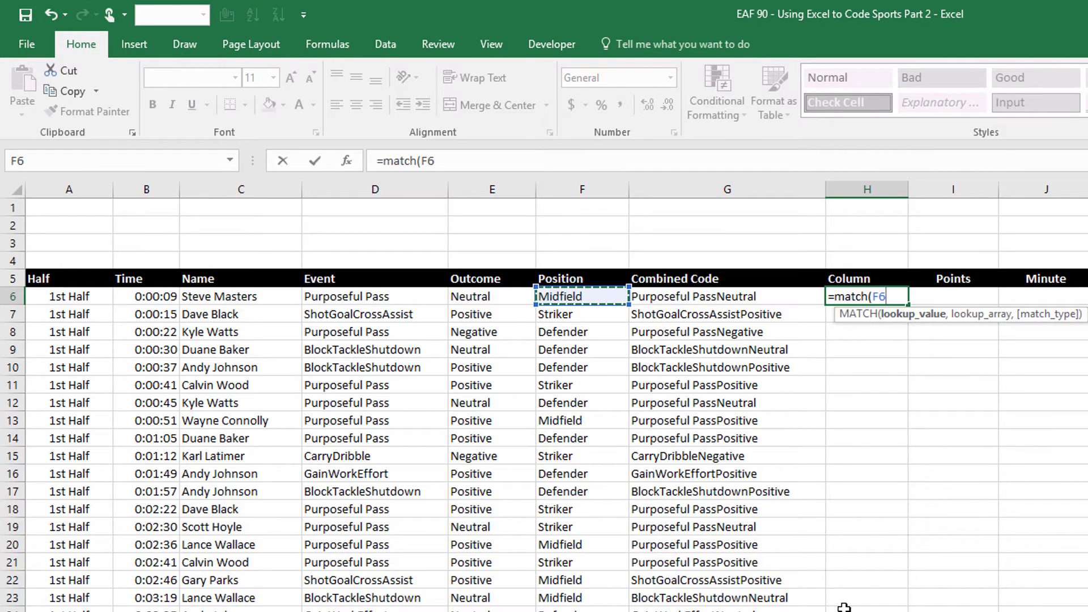
{"action": "type", "text": ","}
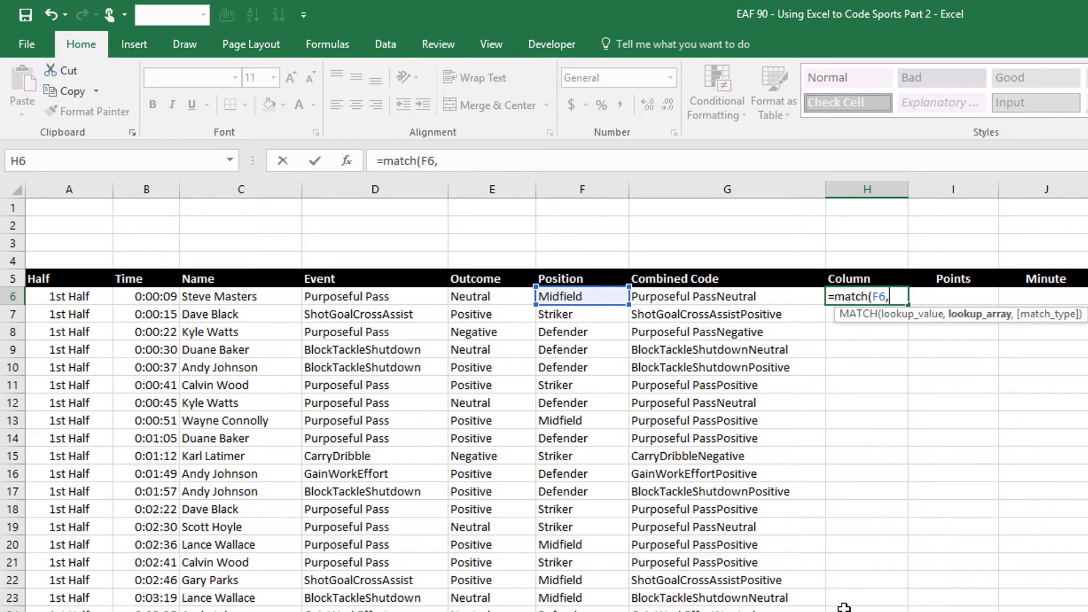
{"action": "key", "text": "ctrl+Page_Down"}
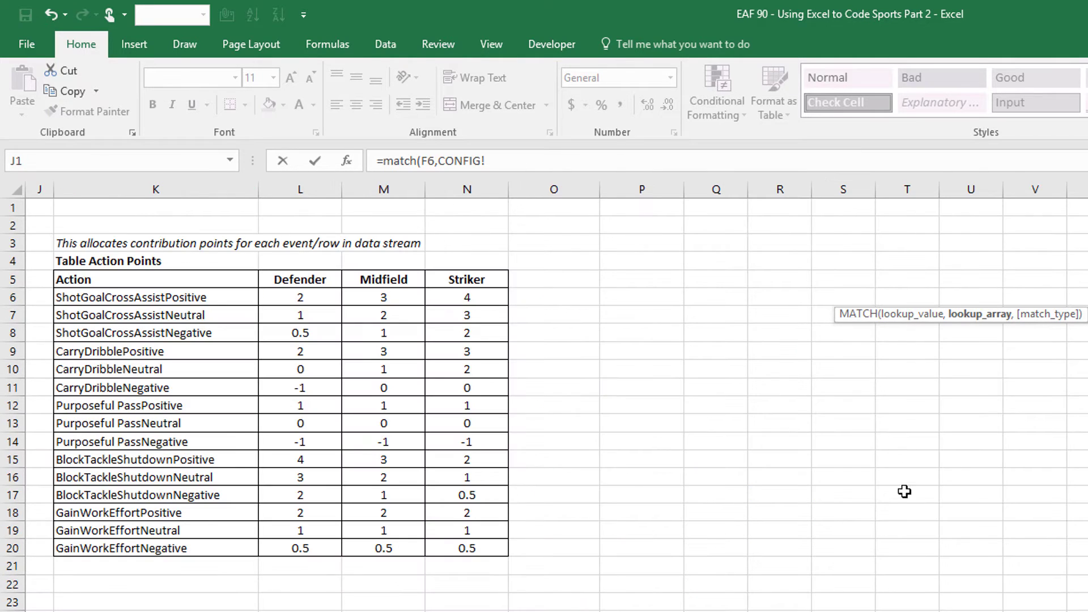
{"action": "left_click", "coordinate": [102, 279]}
{"action": "left_click_drag", "start_coordinate": [288, 281], "coordinate": [493, 285]}
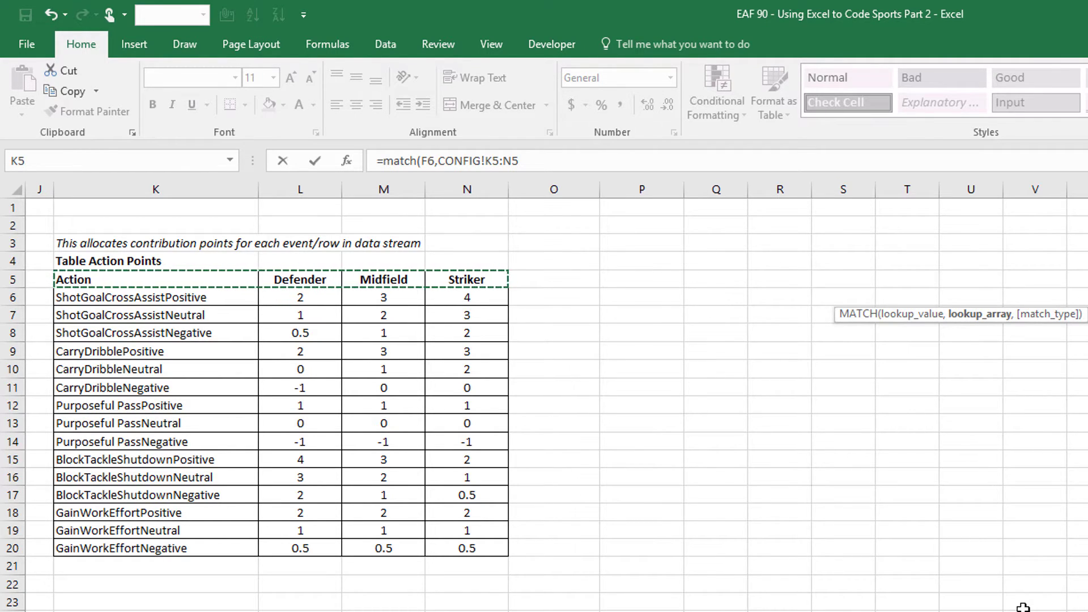
{"action": "key", "text": "F4"}
{"action": "type", "text": ",0)"}
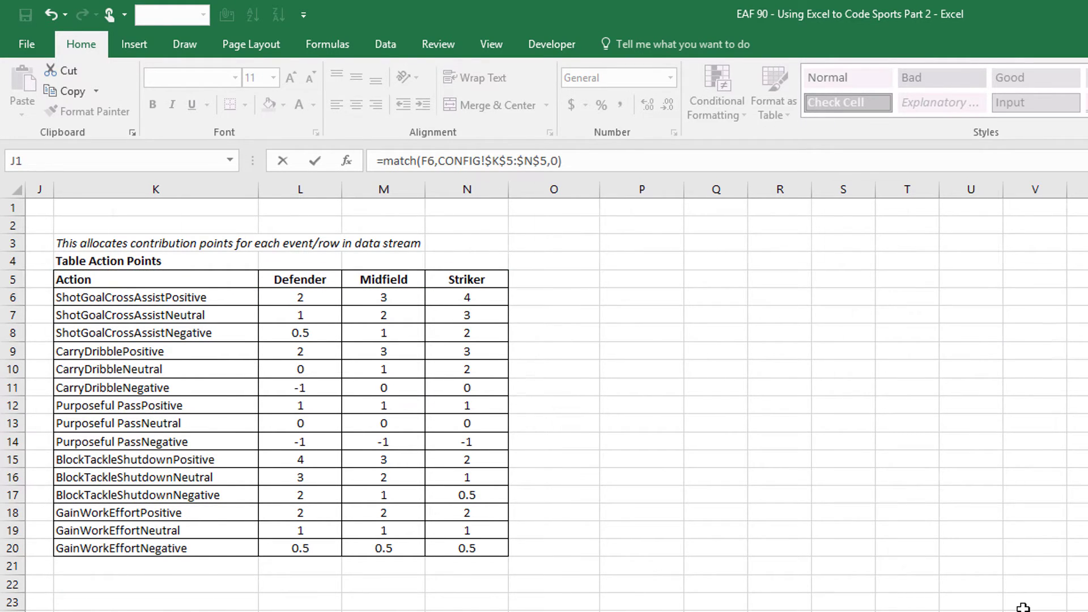
{"action": "key", "text": "Return"}
Fill the H6 formula down the data rows, then narrow column H and centre its values
{"action": "left_click", "coordinate": [873, 296]}
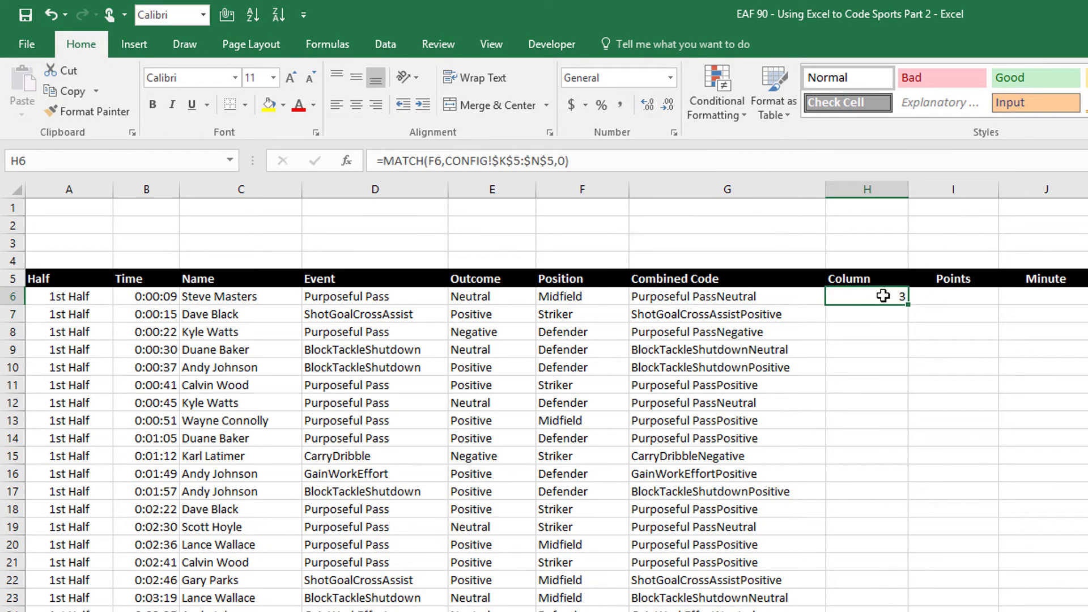
{"action": "double_click", "coordinate": [908, 306]}
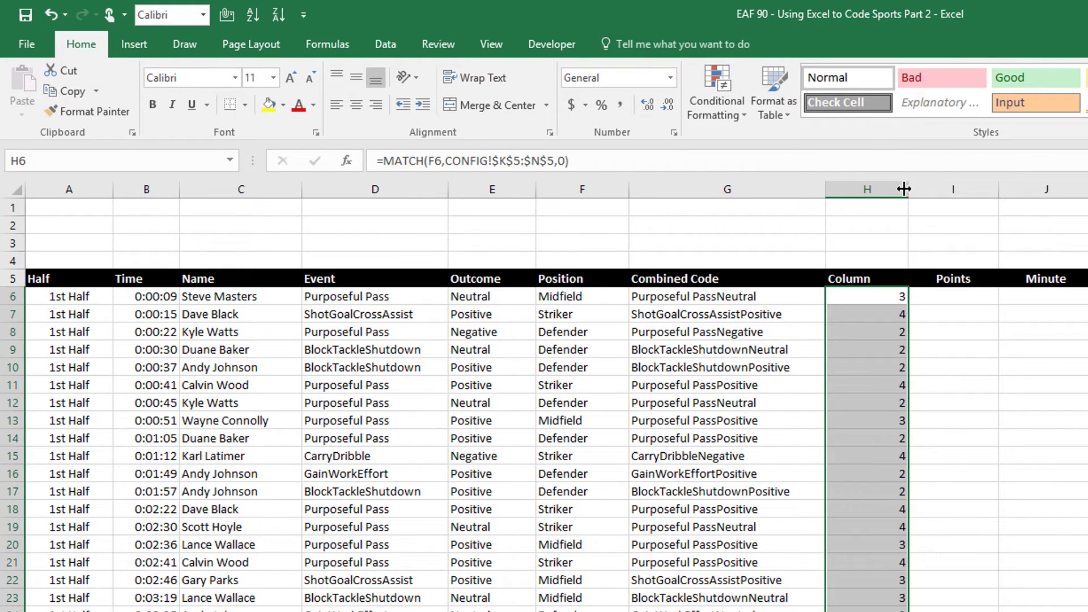
{"action": "left_click_drag", "start_coordinate": [904, 188], "coordinate": [873, 189]}
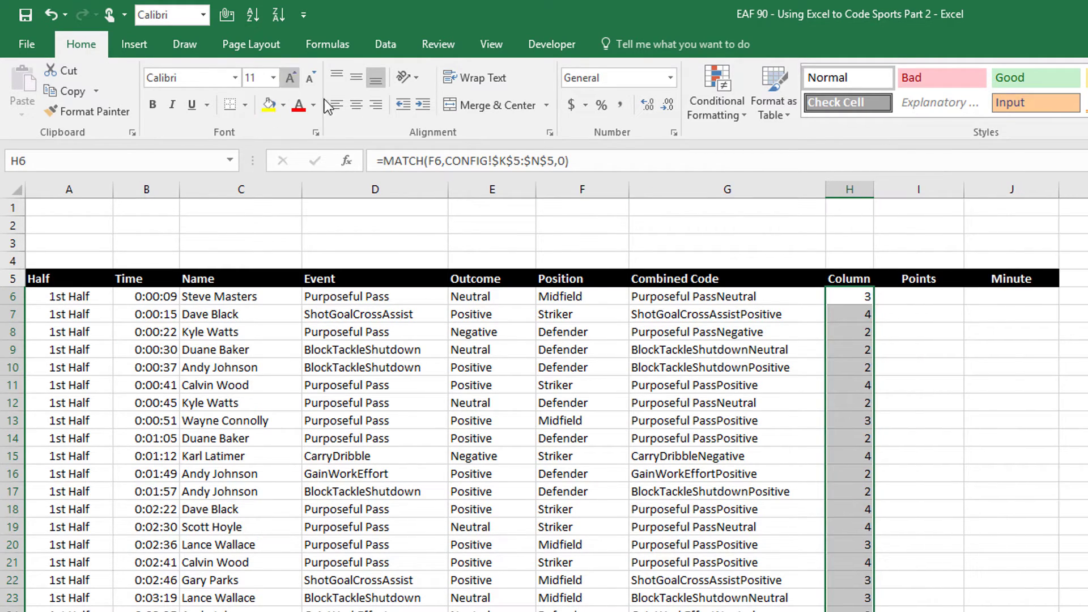
{"action": "left_click", "coordinate": [357, 105]}
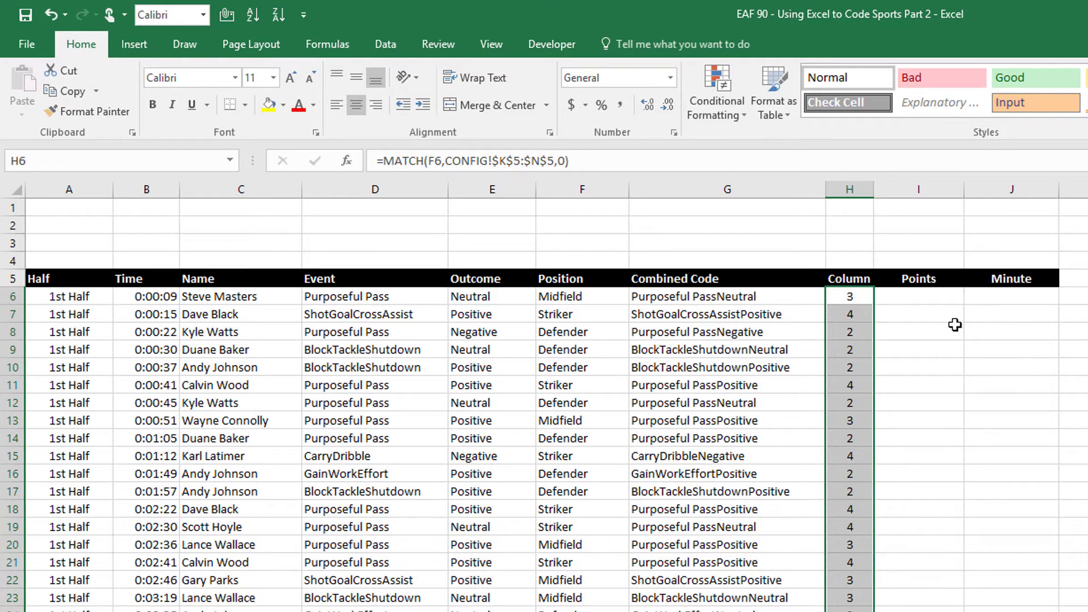
Insert a column before Points, head it "Points Complex" in I5, and adjust its width to suit
{"action": "left_click", "coordinate": [915, 294]}
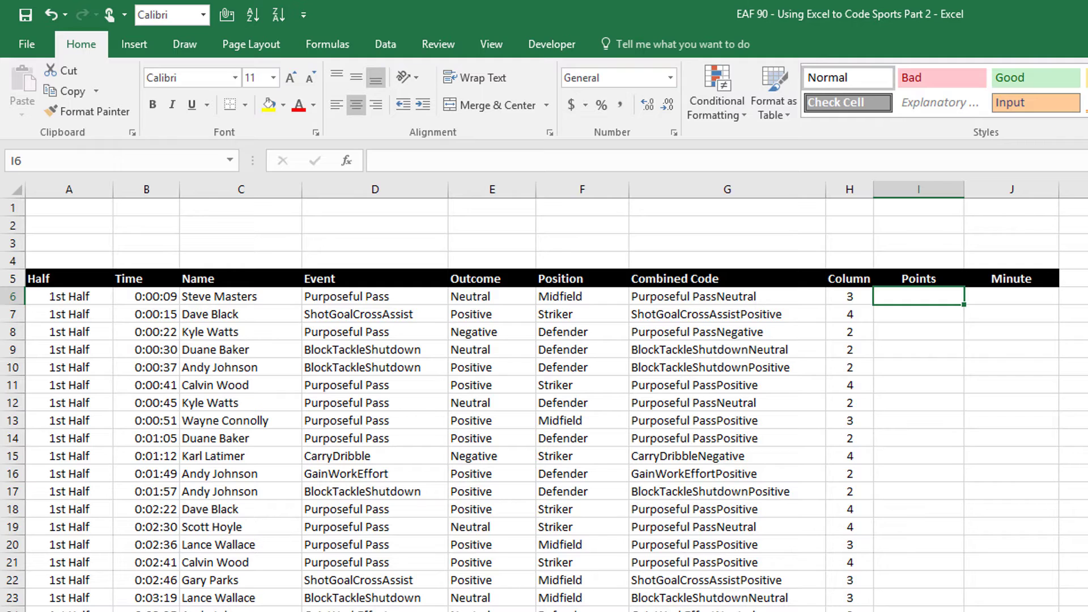
{"action": "right_click", "coordinate": [928, 190]}
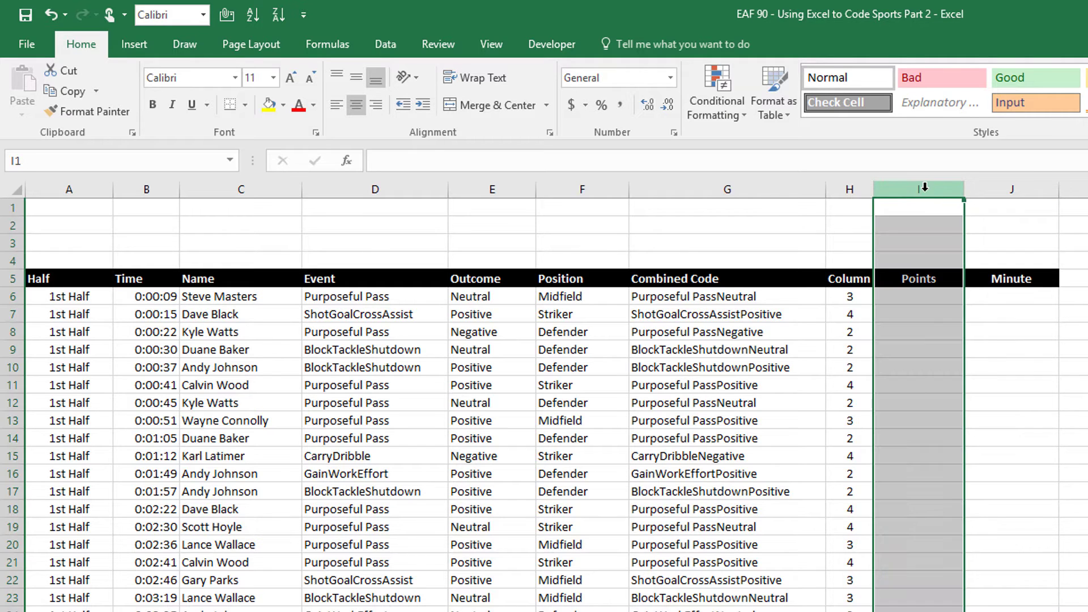
{"action": "left_click", "coordinate": [967, 314]}
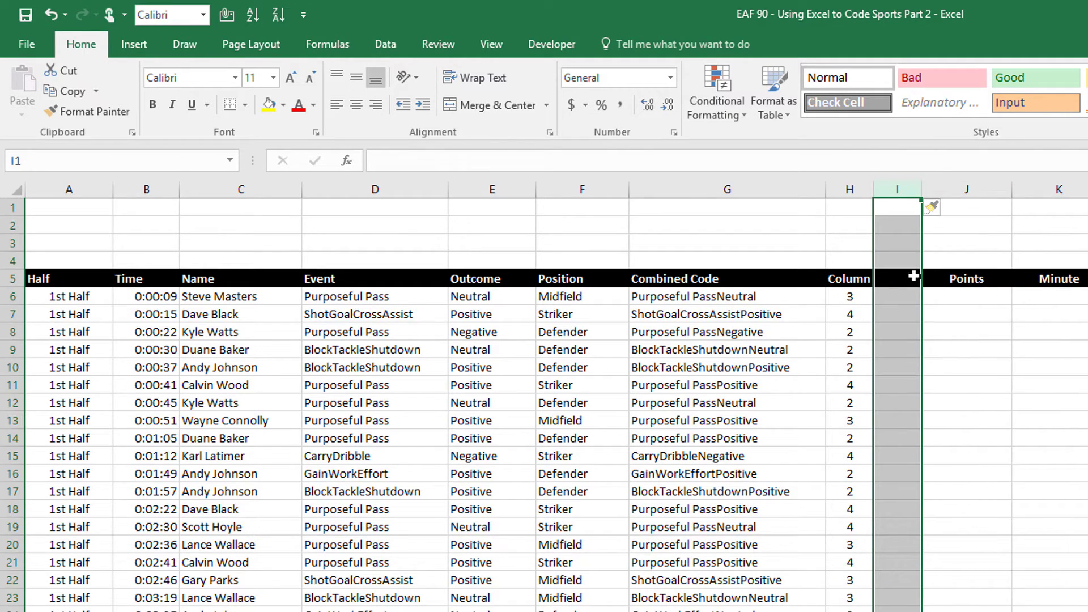
{"action": "left_click_drag", "start_coordinate": [921, 192], "coordinate": [1086, 193]}
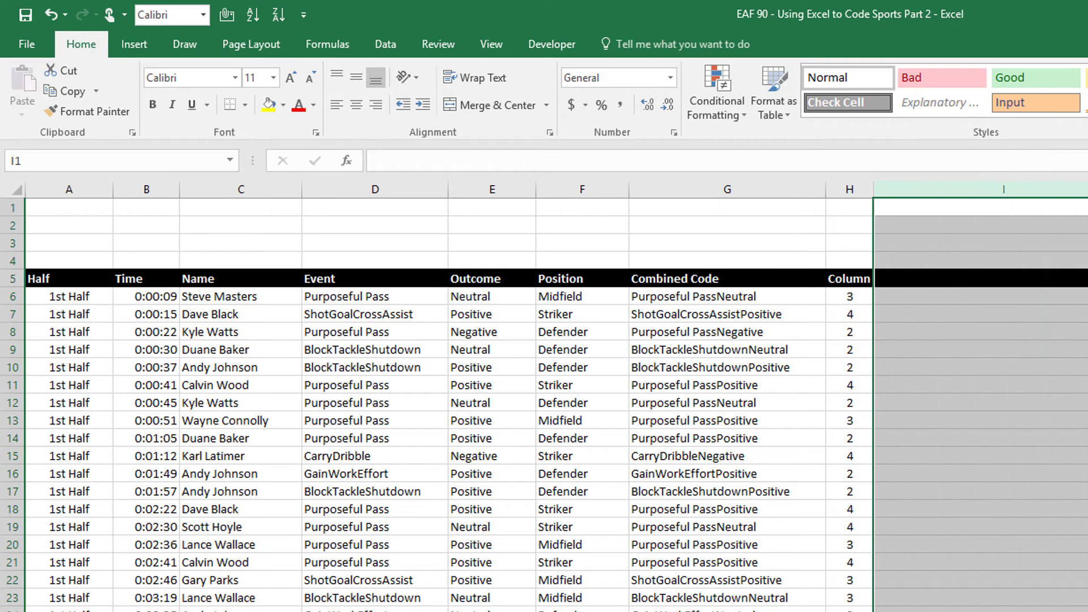
{"action": "left_click", "coordinate": [903, 279]}
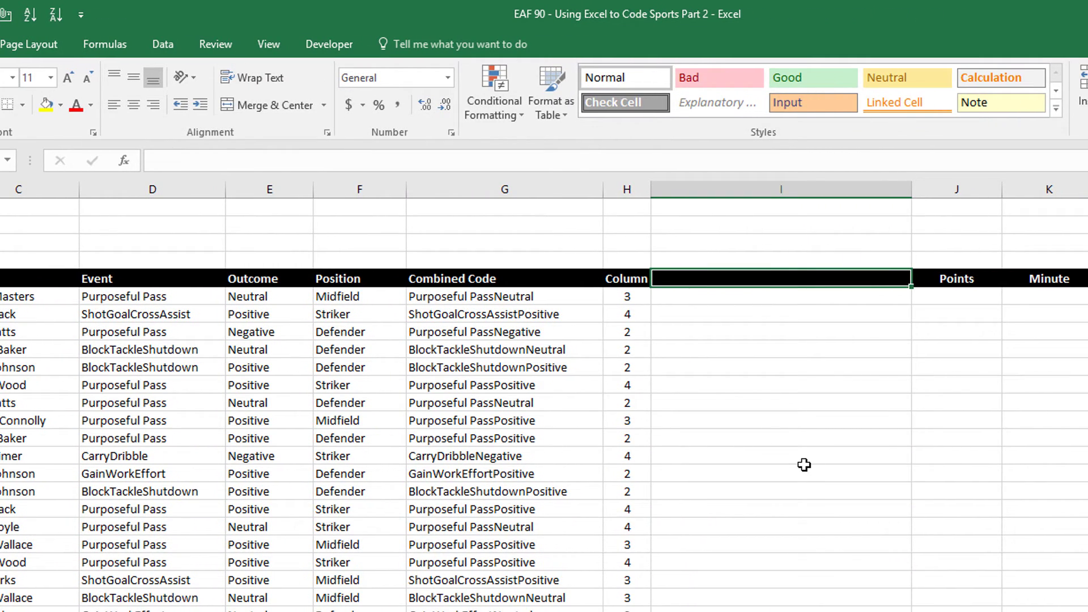
{"action": "type", "text": "Points Comple"}
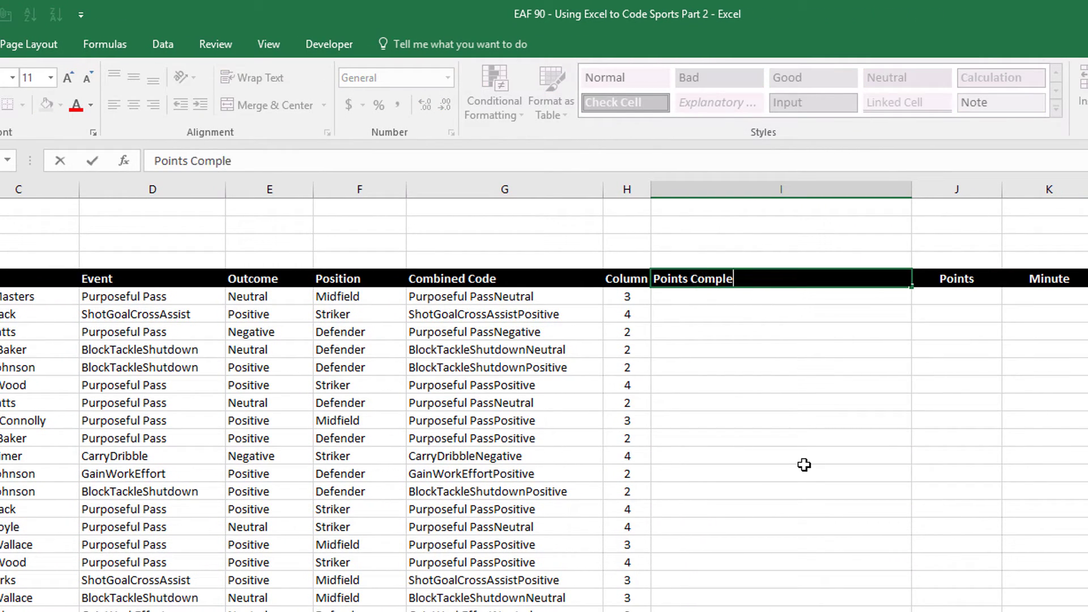
{"action": "type", "text": "x"}
{"action": "key", "text": "Return"}
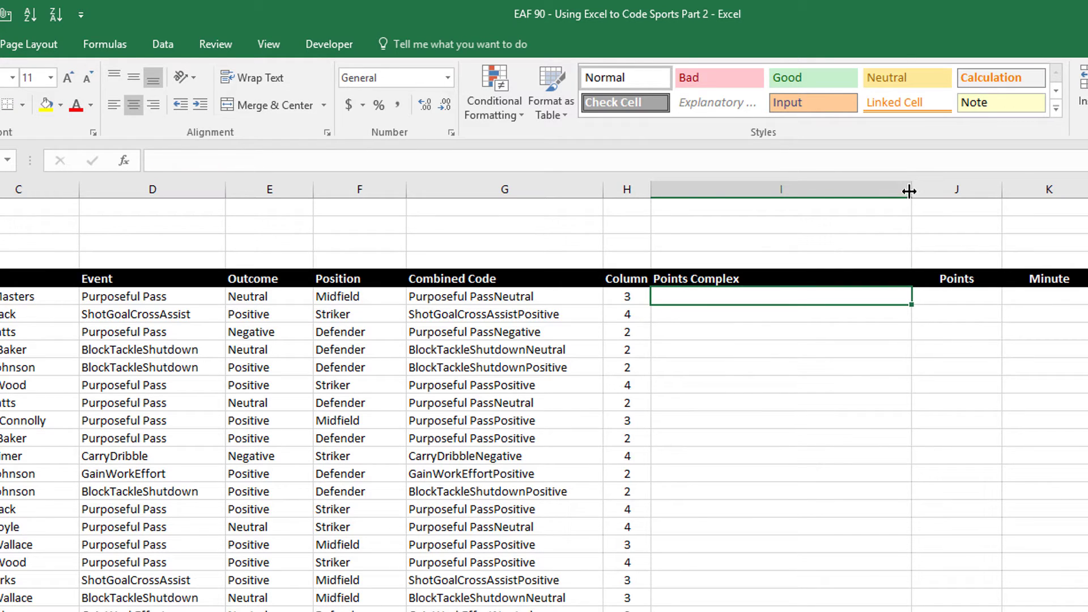
{"action": "left_click_drag", "start_coordinate": [911, 189], "coordinate": [778, 190]}
Rename the Points header in J5 to "Points Simple", left-align it, and widen both points columns
{"action": "left_click_drag", "start_coordinate": [867, 189], "coordinate": [968, 189]}
{"action": "left_click", "coordinate": [819, 284]}
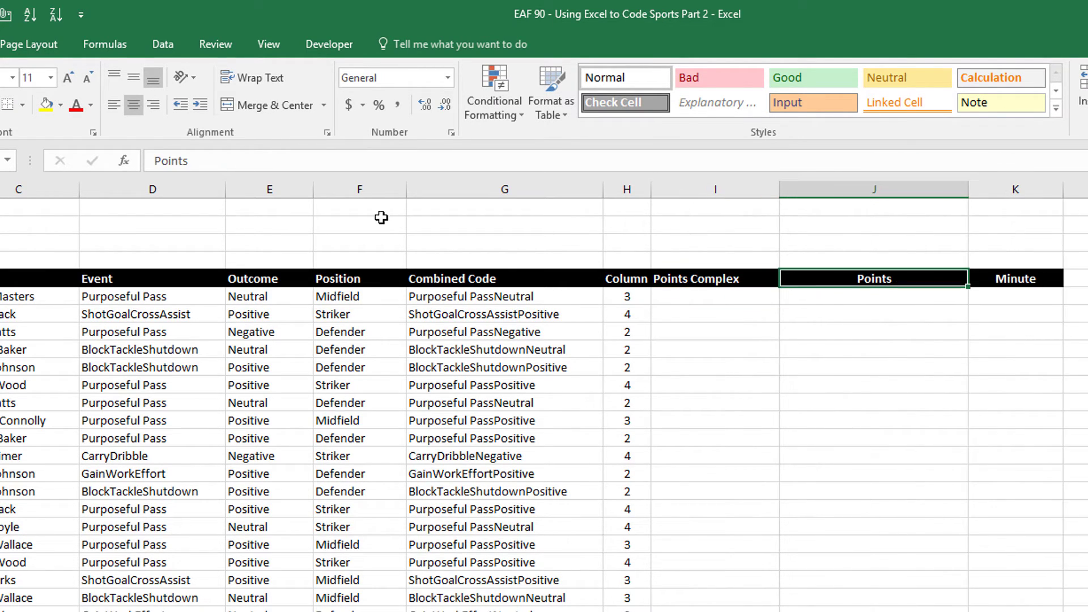
{"action": "left_click", "coordinate": [267, 165]}
{"action": "type", "text": "Simple"}
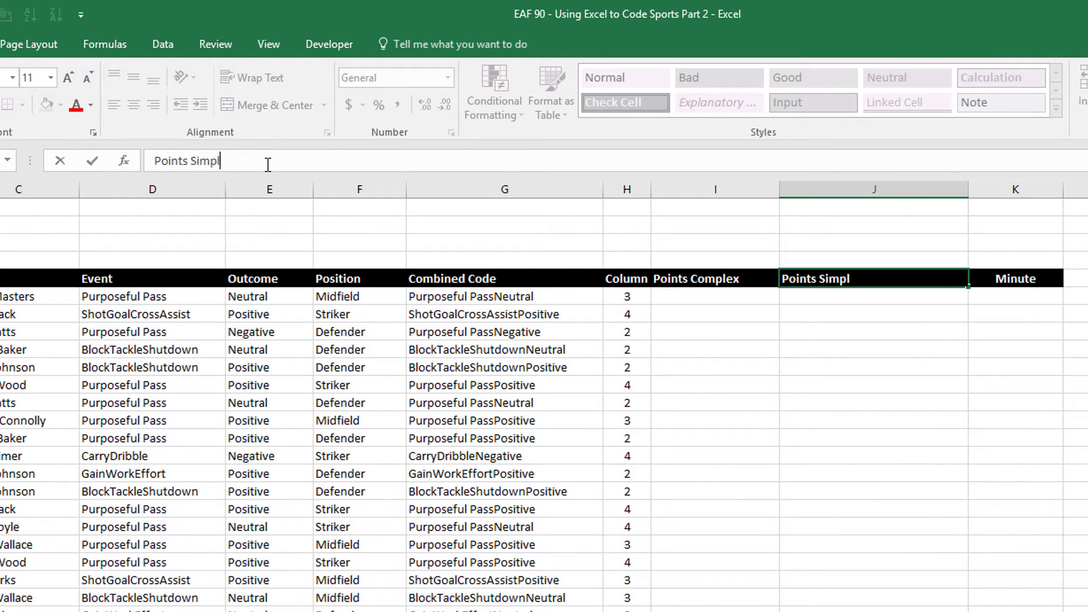
{"action": "key", "text": "Return"}
{"action": "left_click", "coordinate": [847, 278]}
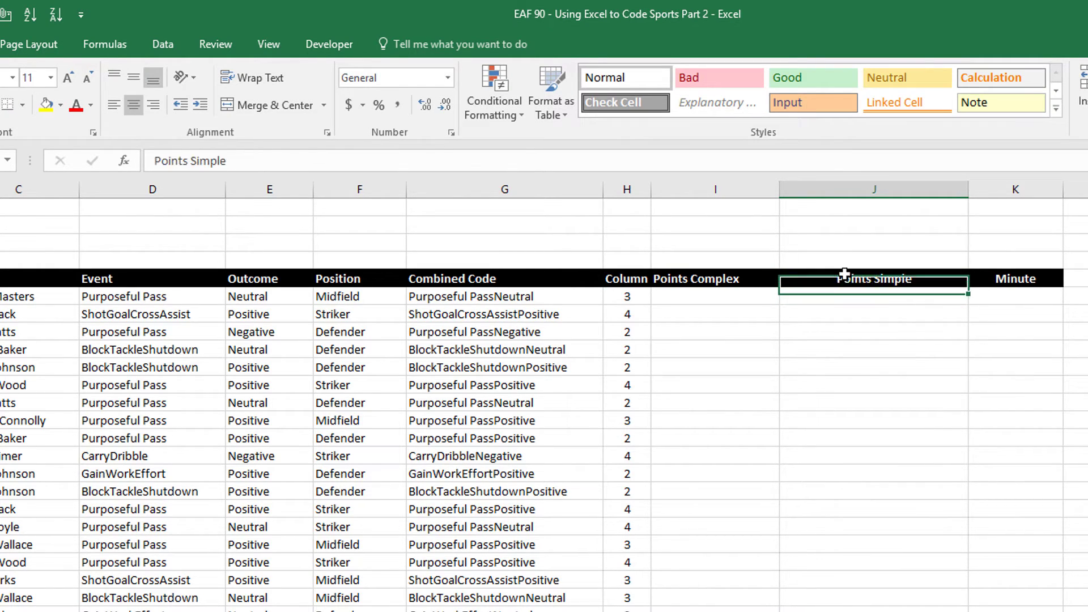
{"action": "left_click", "coordinate": [116, 105]}
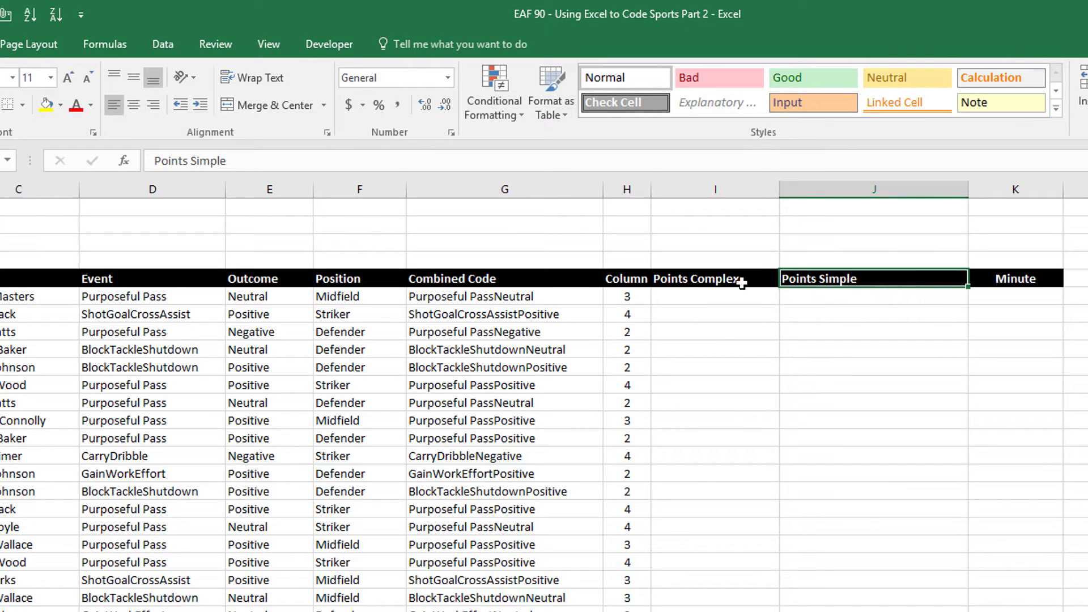
{"action": "left_click_drag", "start_coordinate": [783, 185], "coordinate": [808, 187]}
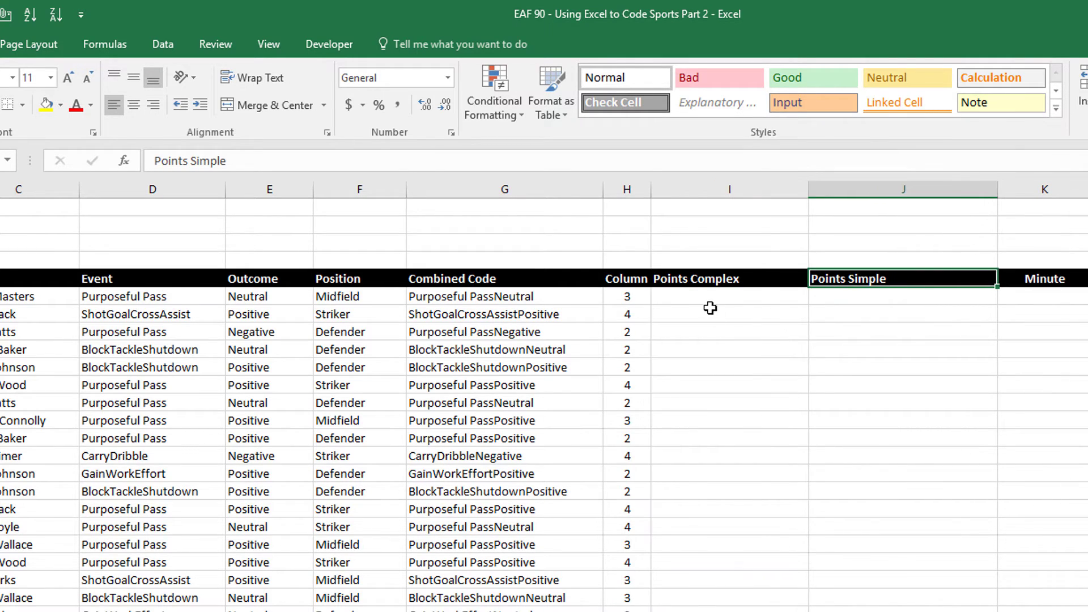
Start a VLOOKUP formula in Points Complex cell I6 with D6&E6 as lookup value and tableActionPoints as table array
{"action": "left_click", "coordinate": [707, 296]}
{"action": "type", "text": "=vl"}
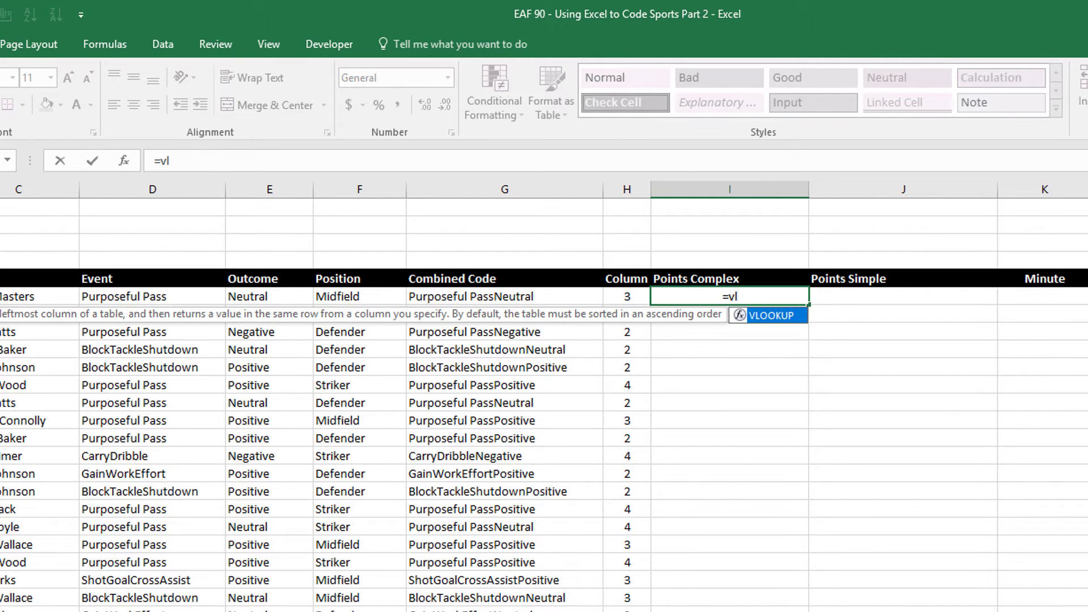
{"action": "key", "text": "Tab"}
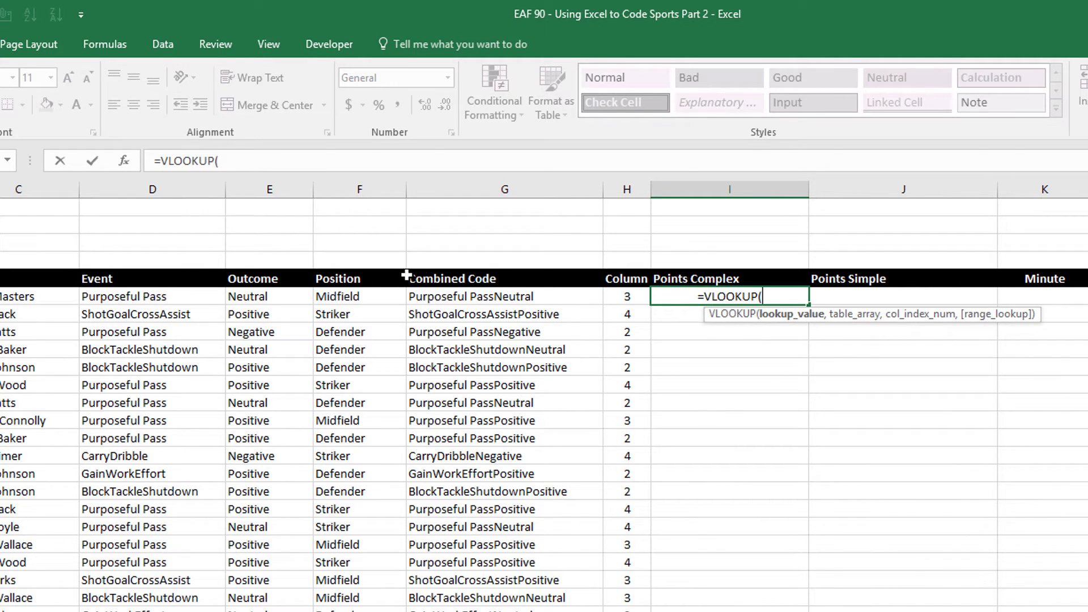
{"action": "left_click", "coordinate": [141, 298]}
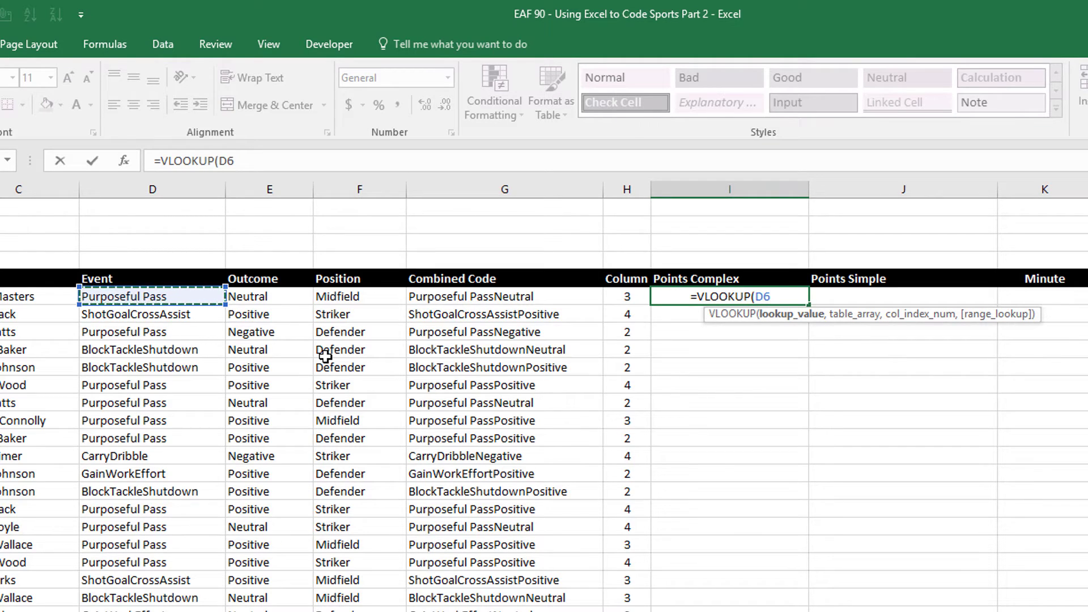
{"action": "type", "text": "&"}
{"action": "left_click", "coordinate": [252, 296]}
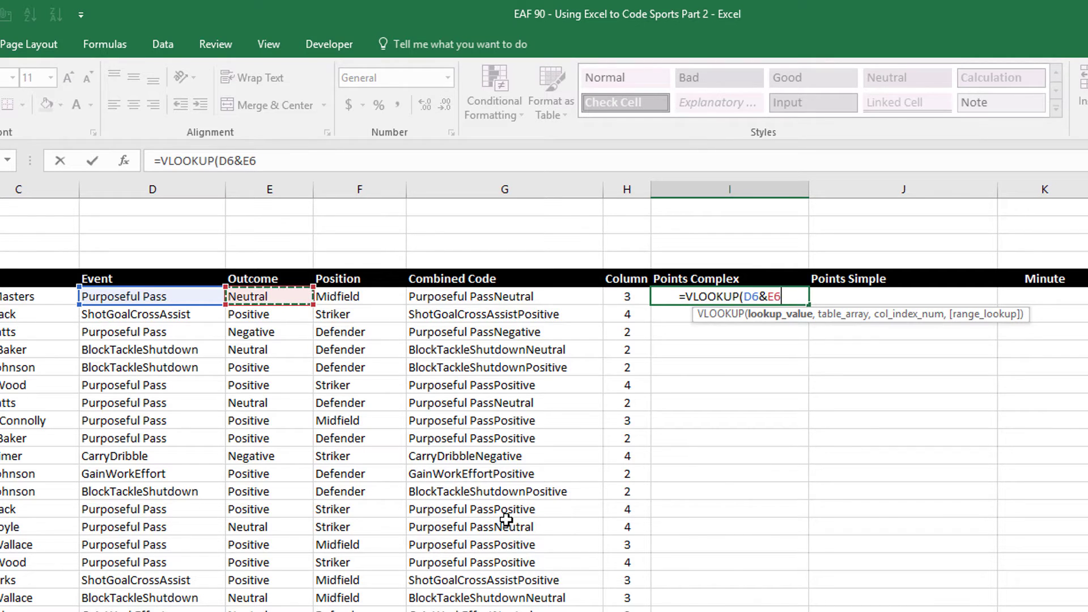
{"action": "type", "text": ",tab"}
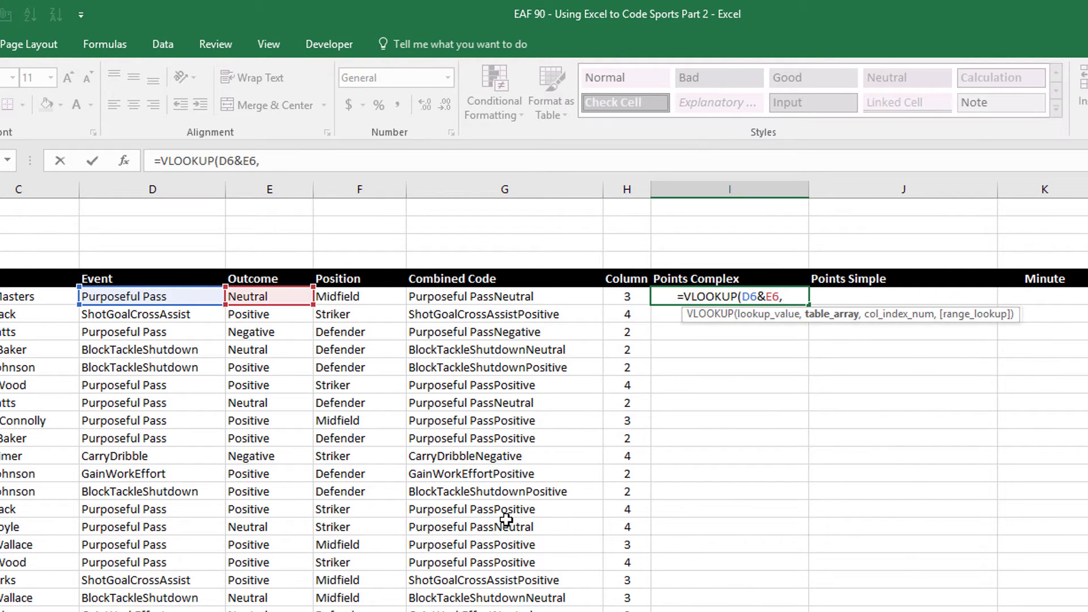
{"action": "key", "text": "Tab"}
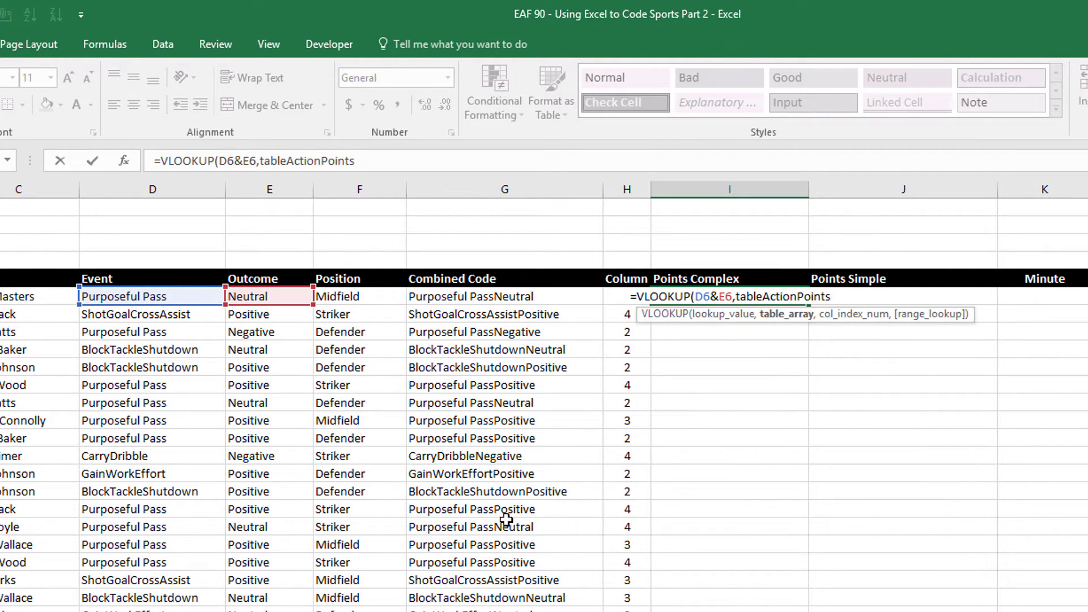
{"action": "type", "text": ","}
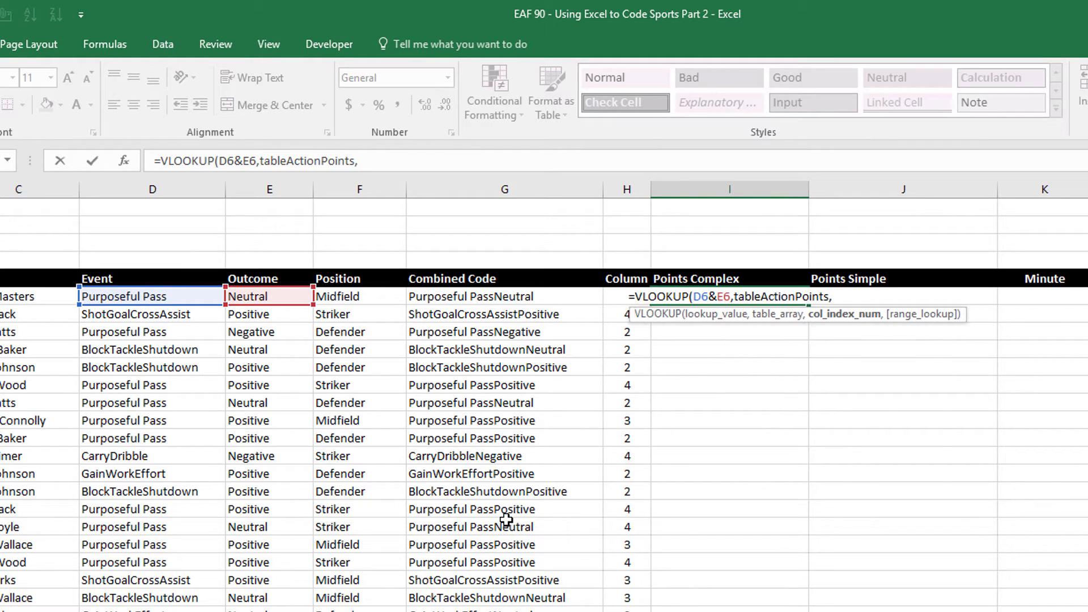
Give the I6 VLOOKUP its column index with MATCH, looking up F6 in CONFIG!$K$5:$N$5 with match type 0
{"action": "type", "text": "match("}
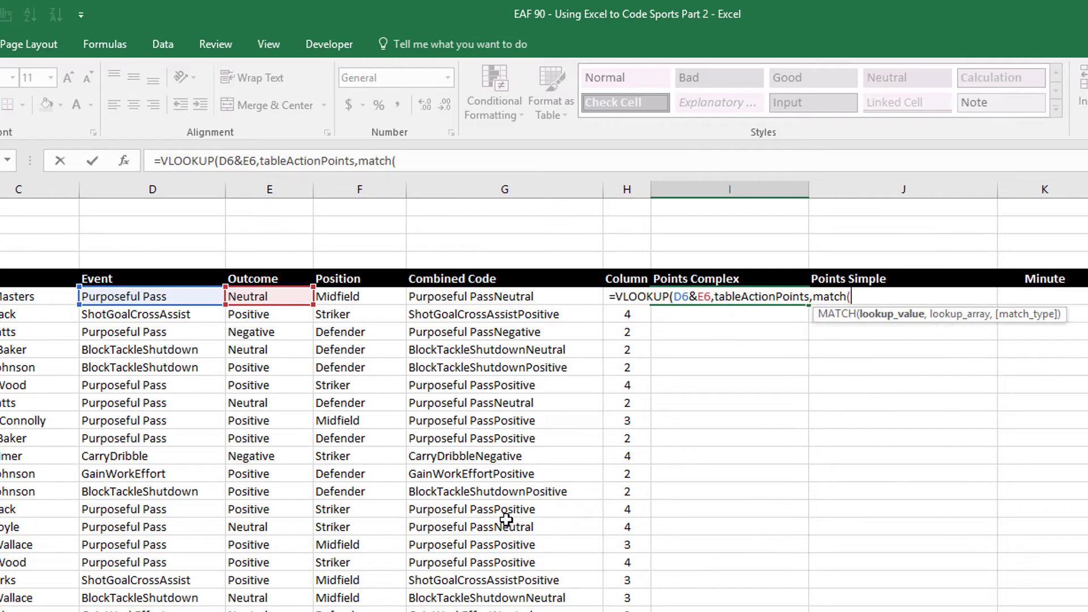
{"action": "left_click", "coordinate": [360, 296]}
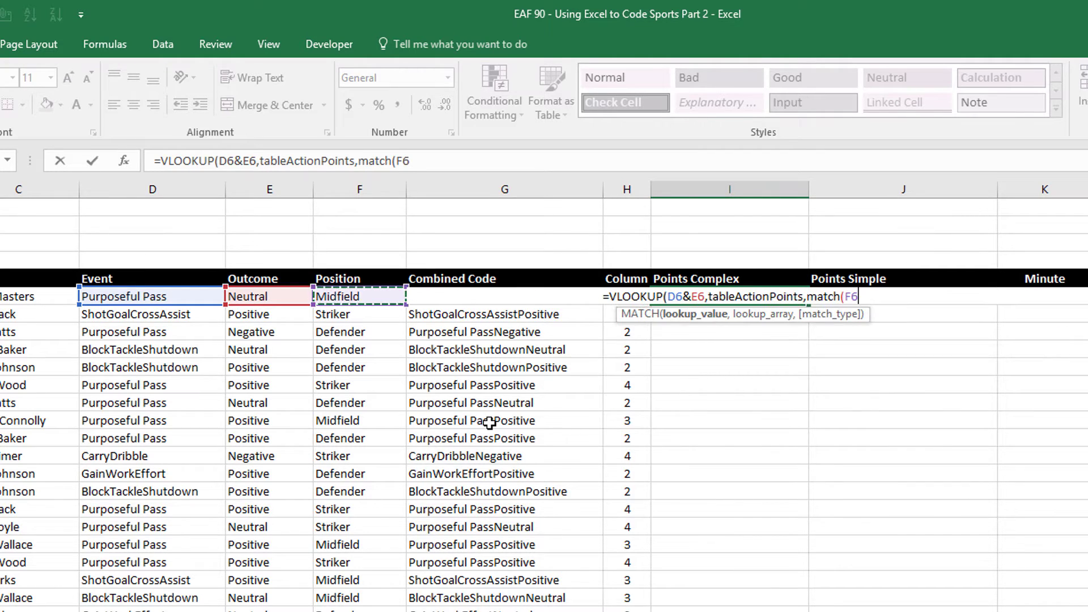
{"action": "type", "text": ","}
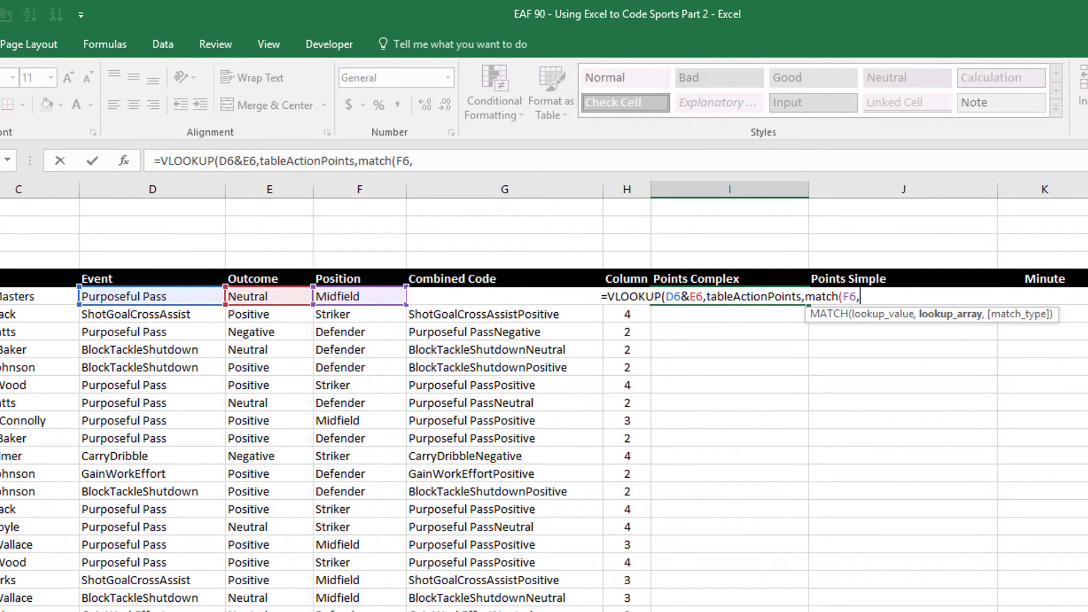
{"action": "key", "text": "ctrl+Page_Down"}
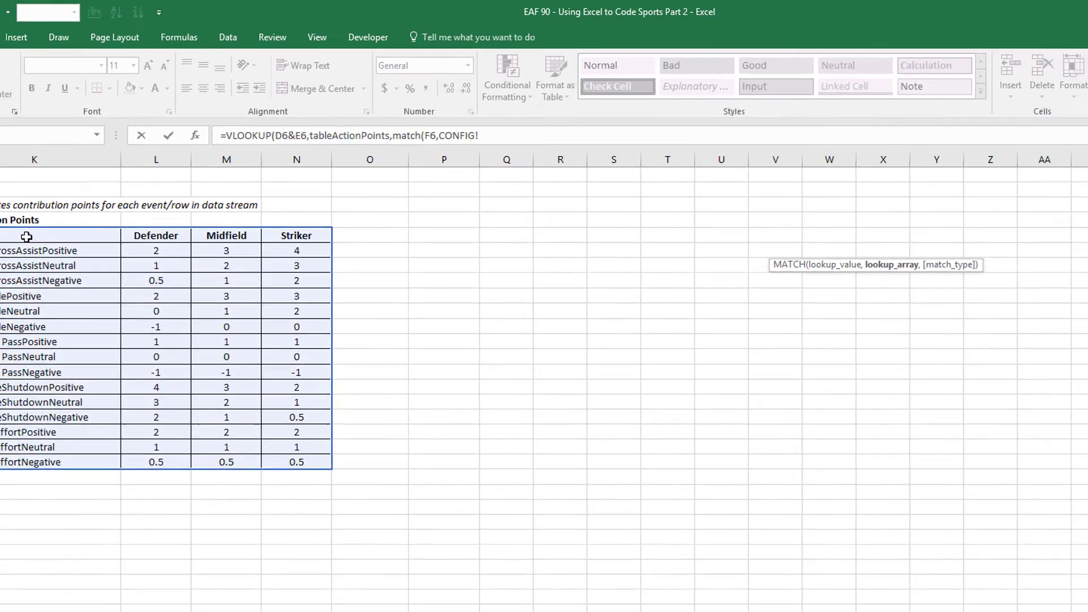
{"action": "left_click_drag", "start_coordinate": [85, 201], "coordinate": [348, 202]}
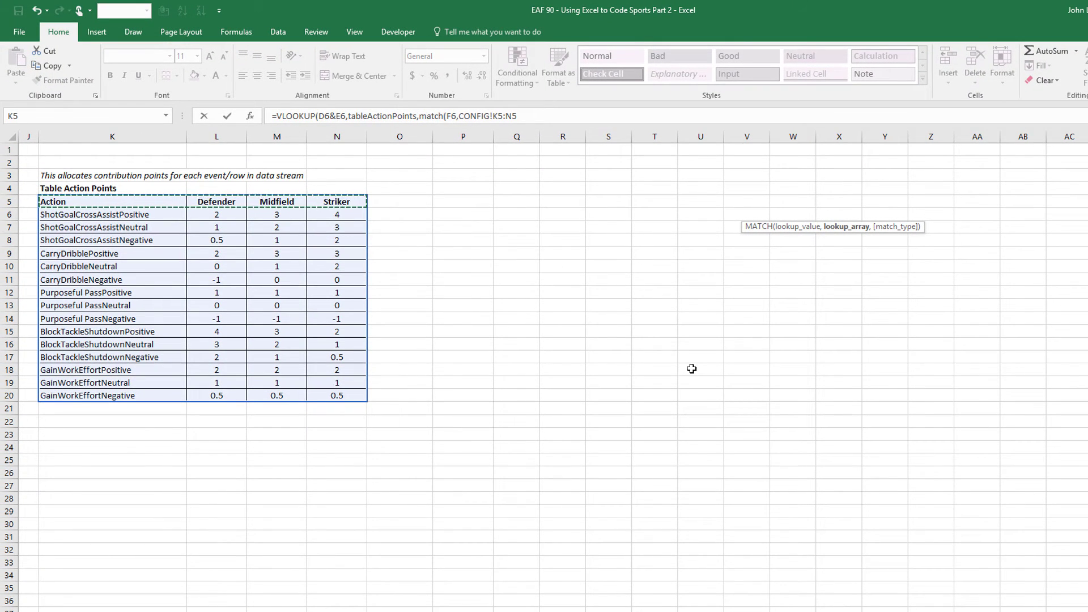
{"action": "key", "text": "F4"}
{"action": "type", "text": ",0),"}
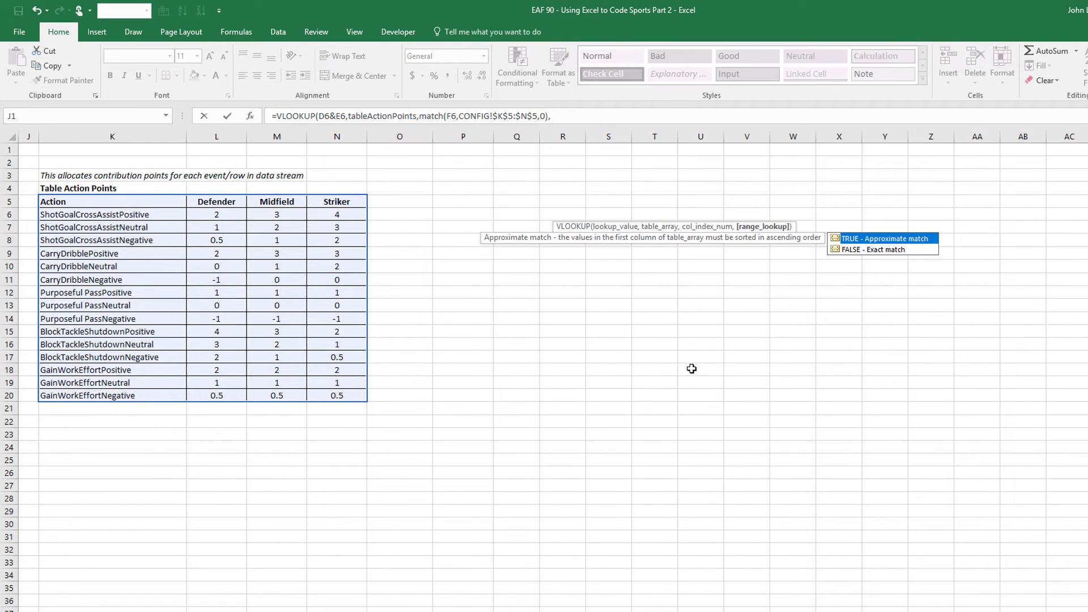
Finish the I6 formula with FALSE for exact match, enter it as an array formula, and fill it down the data rows
{"action": "double_click", "coordinate": [856, 250]}
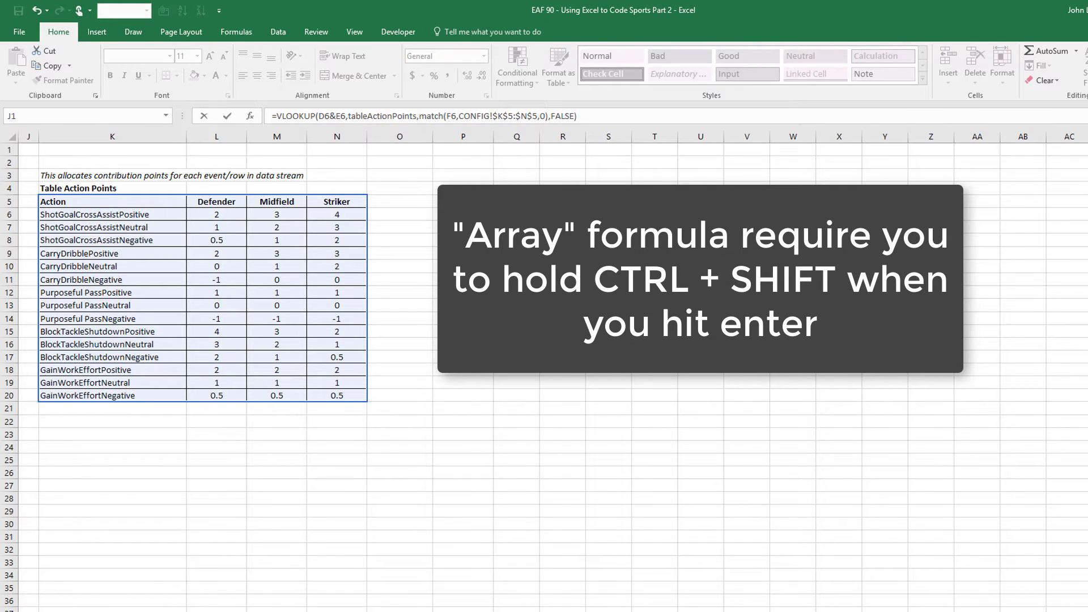
{"action": "key", "text": "ctrl+shift+Return"}
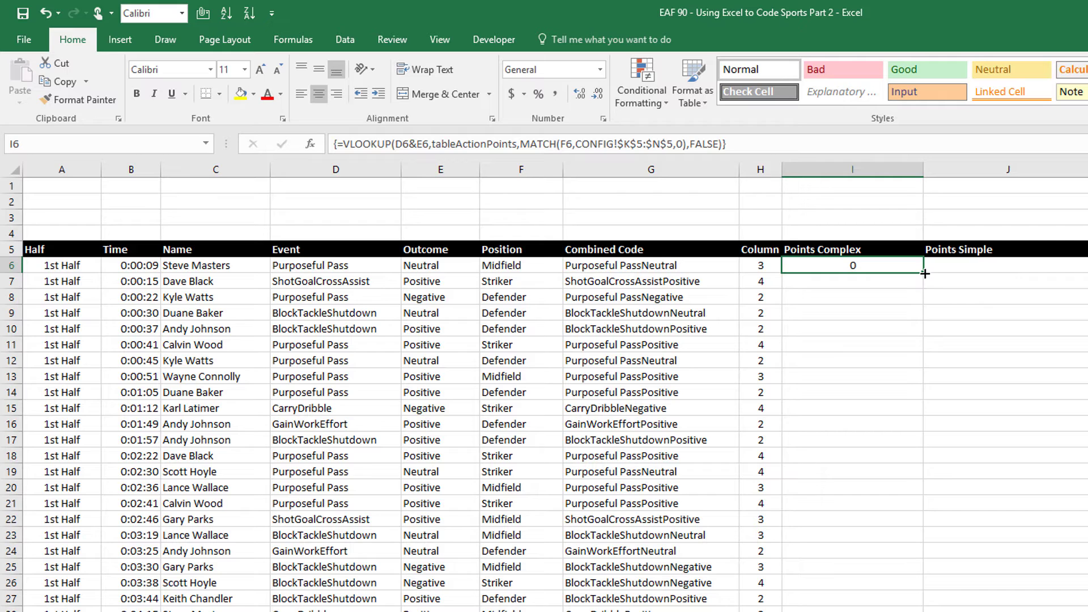
{"action": "double_click", "coordinate": [925, 274]}
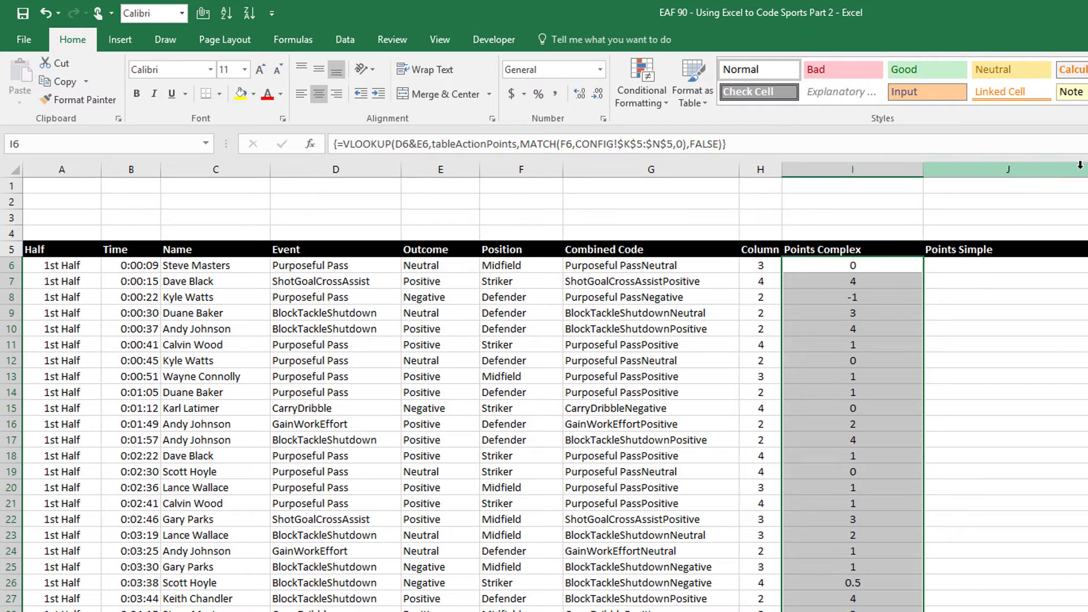
Narrow column J slightly, then start a VLOOKUP in J6 with G6 as lookup value and tableActionPoints as table array
{"action": "left_click_drag", "start_coordinate": [1085, 170], "coordinate": [1064, 171]}
{"action": "left_click", "coordinate": [967, 266]}
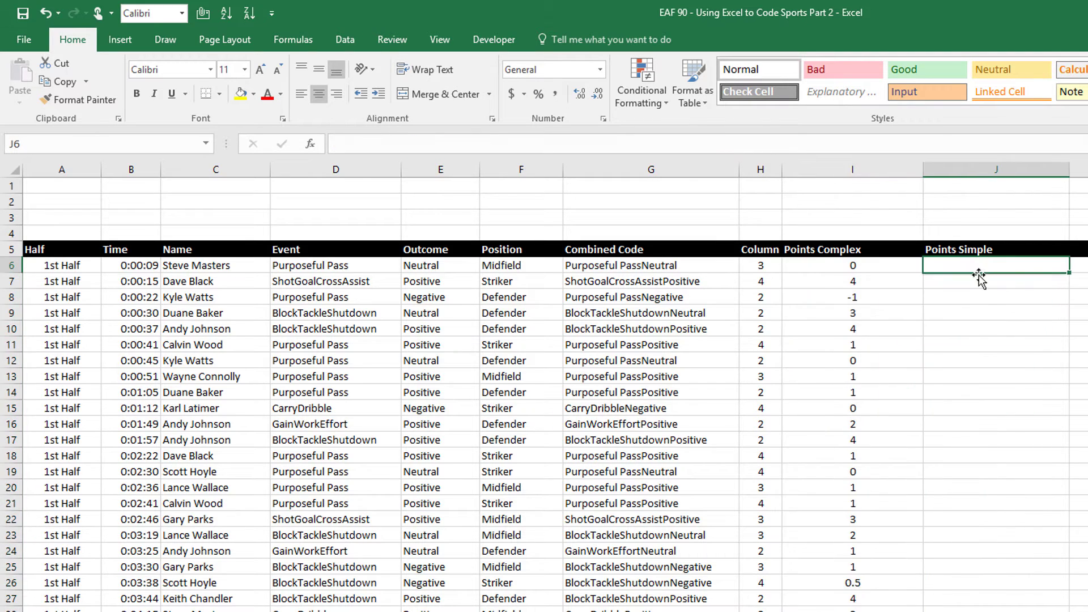
{"action": "type", "text": "=vl"}
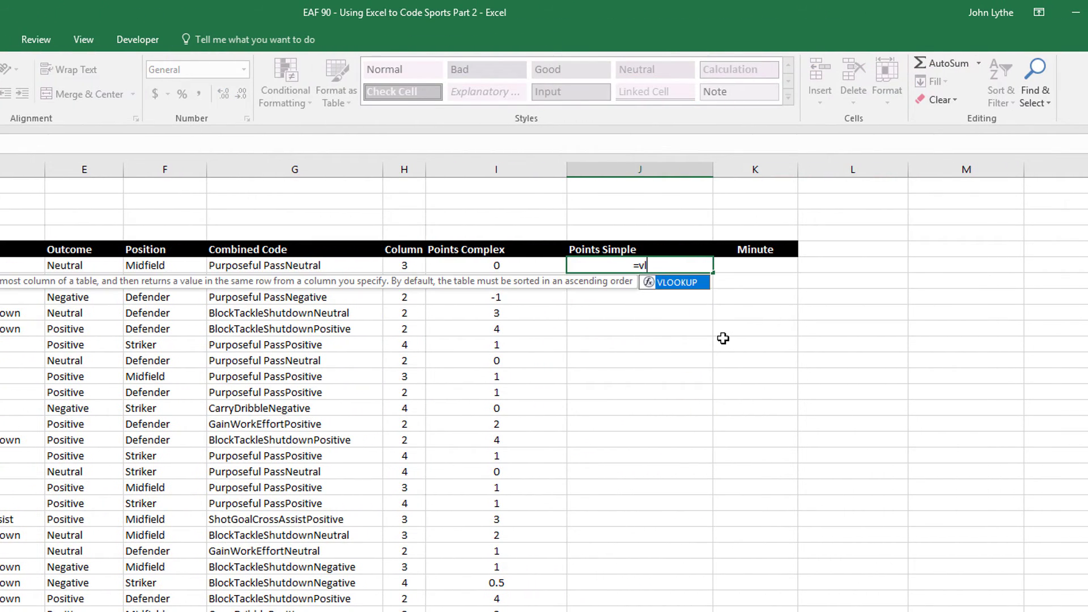
{"action": "key", "text": "Tab"}
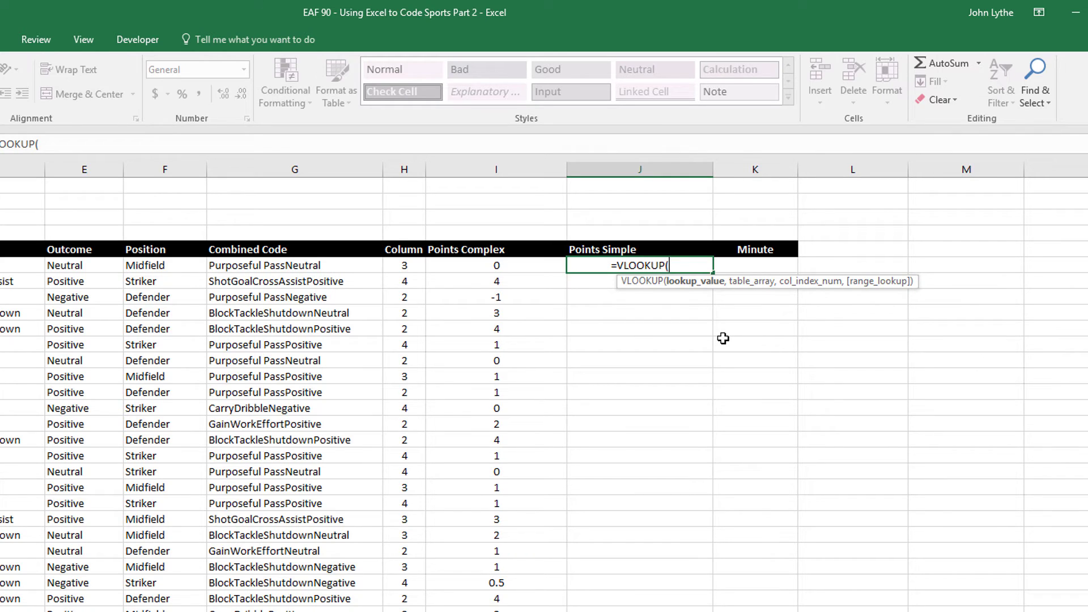
{"action": "left_click", "coordinate": [248, 267]}
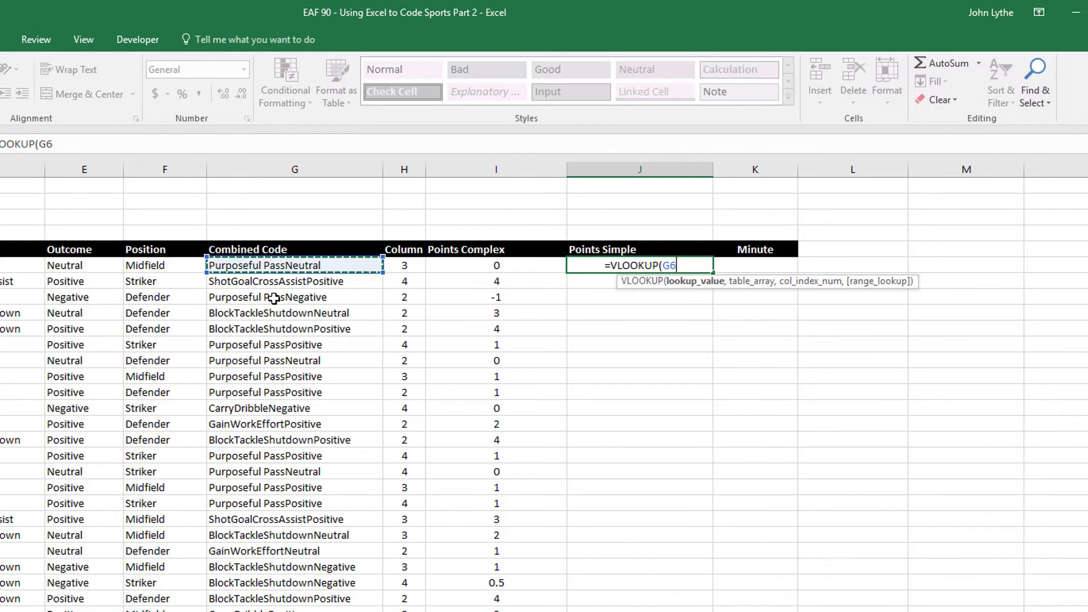
{"action": "type", "text": ","}
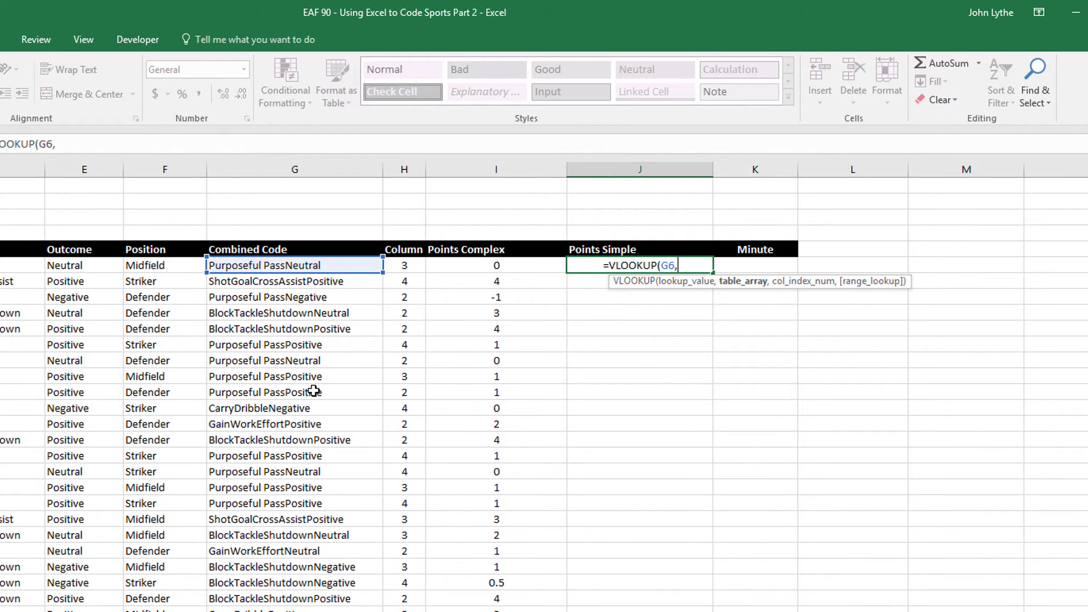
{"action": "type", "text": "t"}
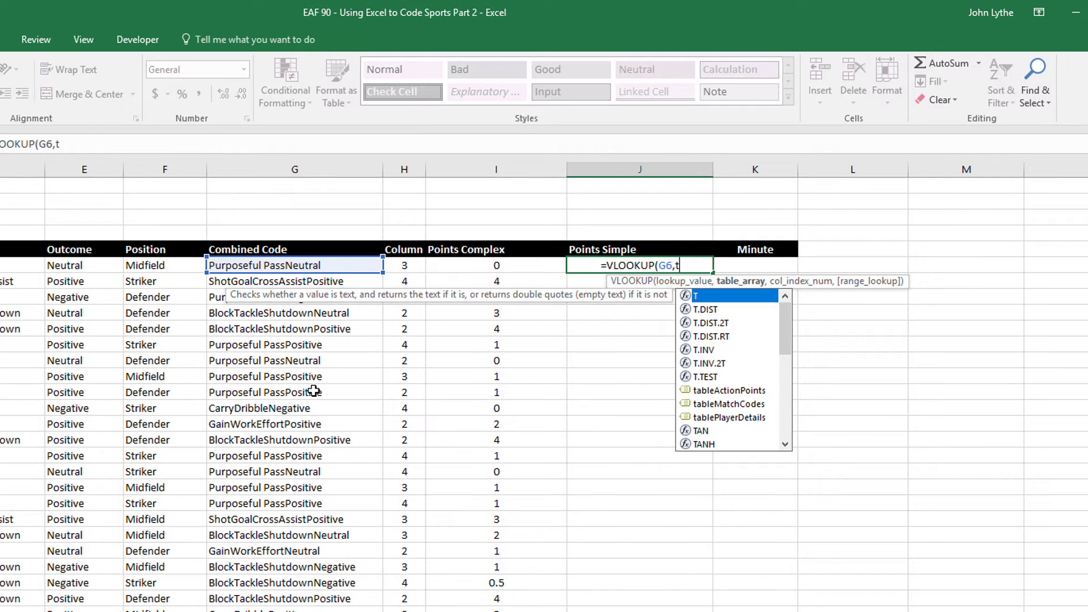
{"action": "type", "text": "ab"}
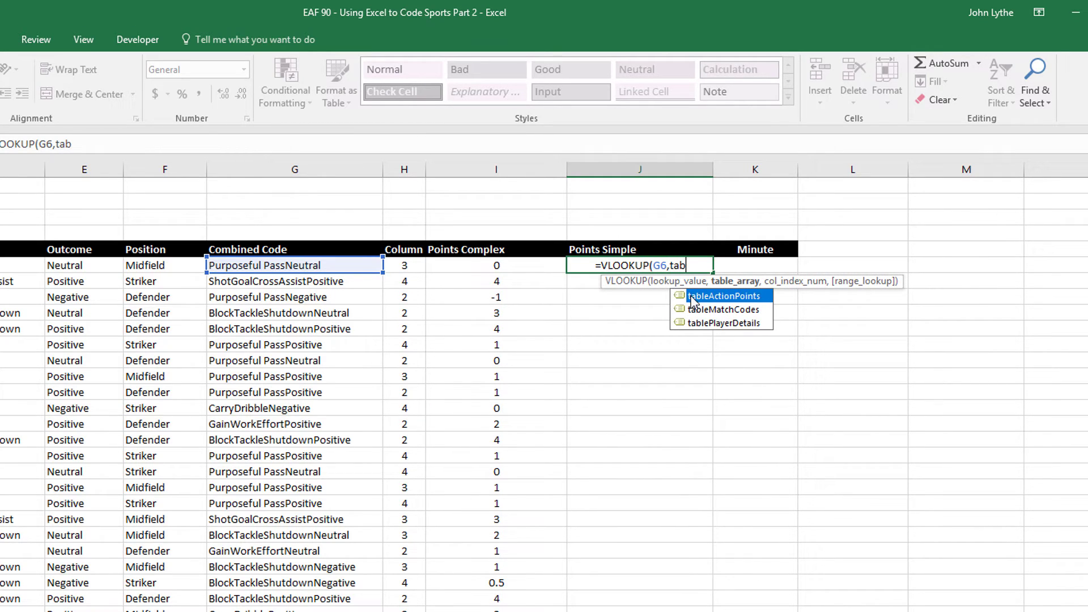
{"action": "double_click", "coordinate": [697, 296]}
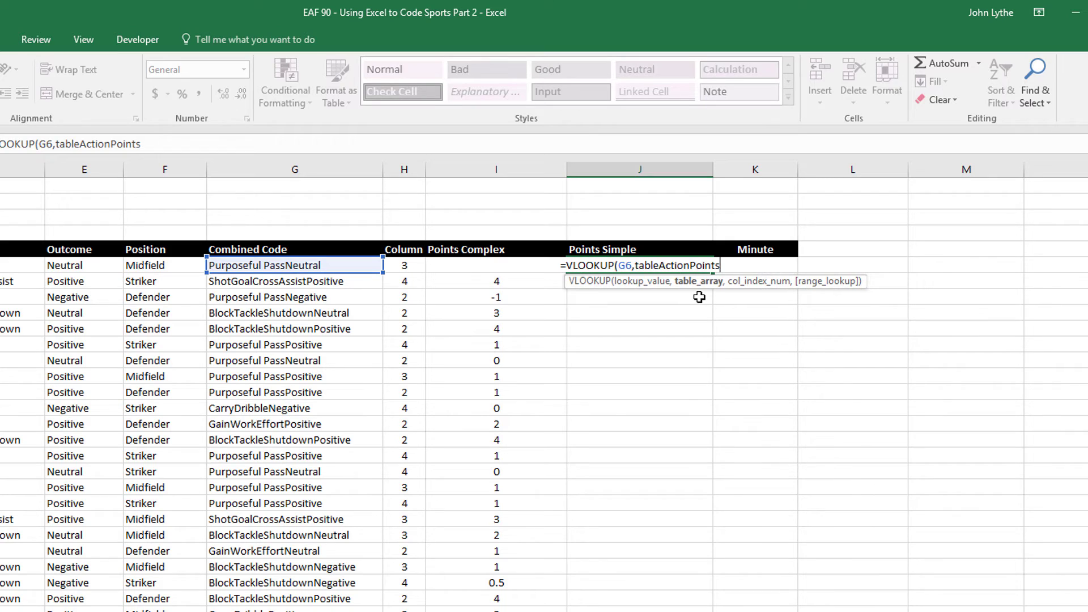
Complete the J6 VLOOKUP with H6 as column index and FALSE for exact match, then fill it down the data rows
{"action": "type", "text": ","}
{"action": "left_click", "coordinate": [405, 266]}
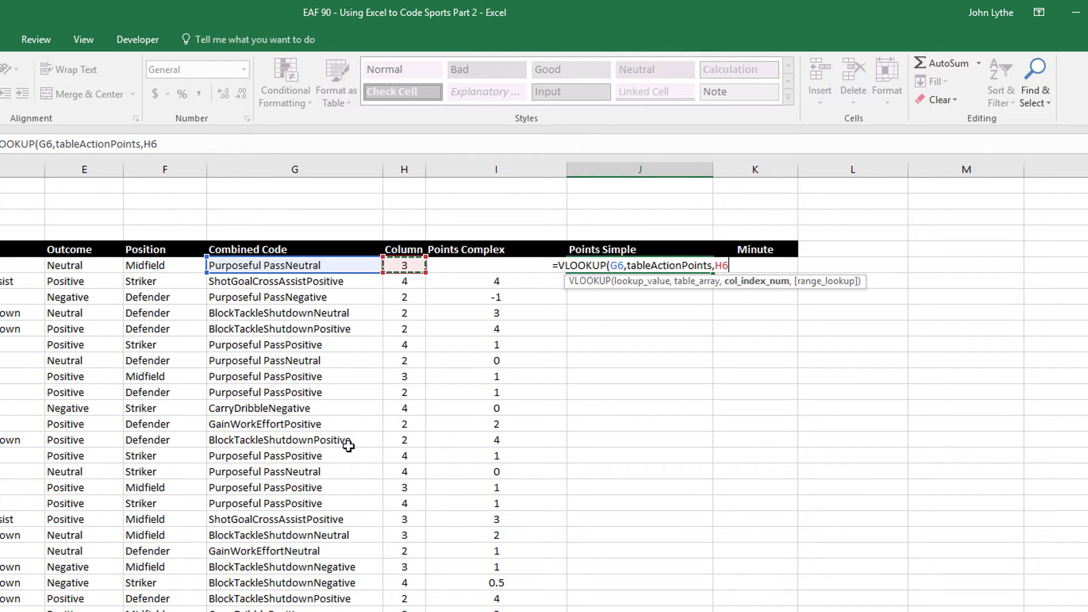
{"action": "type", "text": ","}
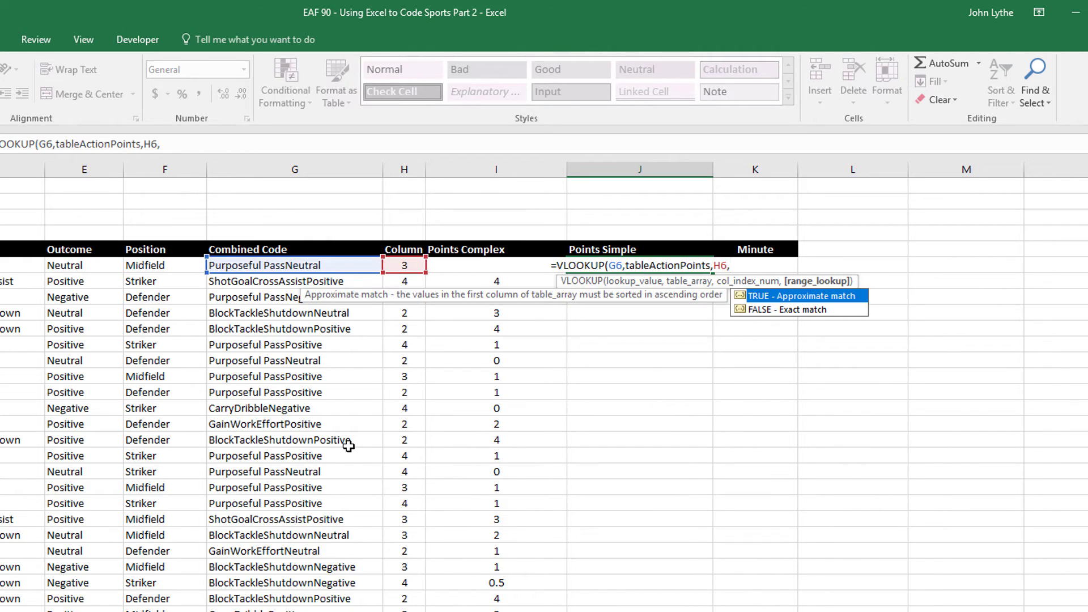
{"action": "type", "text": "fal"}
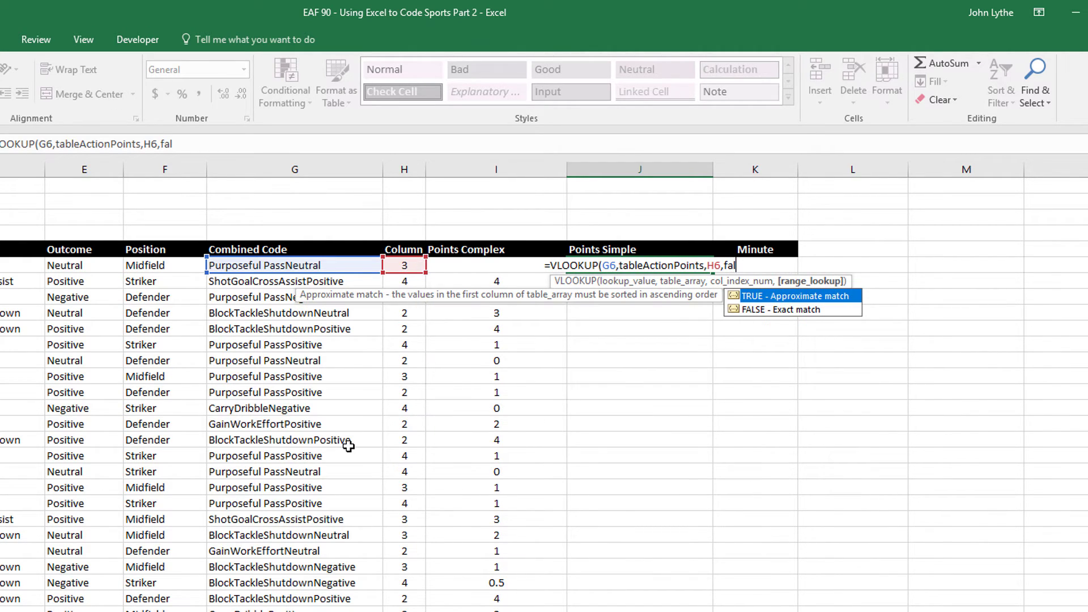
{"action": "key", "text": "Down"}
{"action": "key", "text": "Tab"}
{"action": "type", "text": ")"}
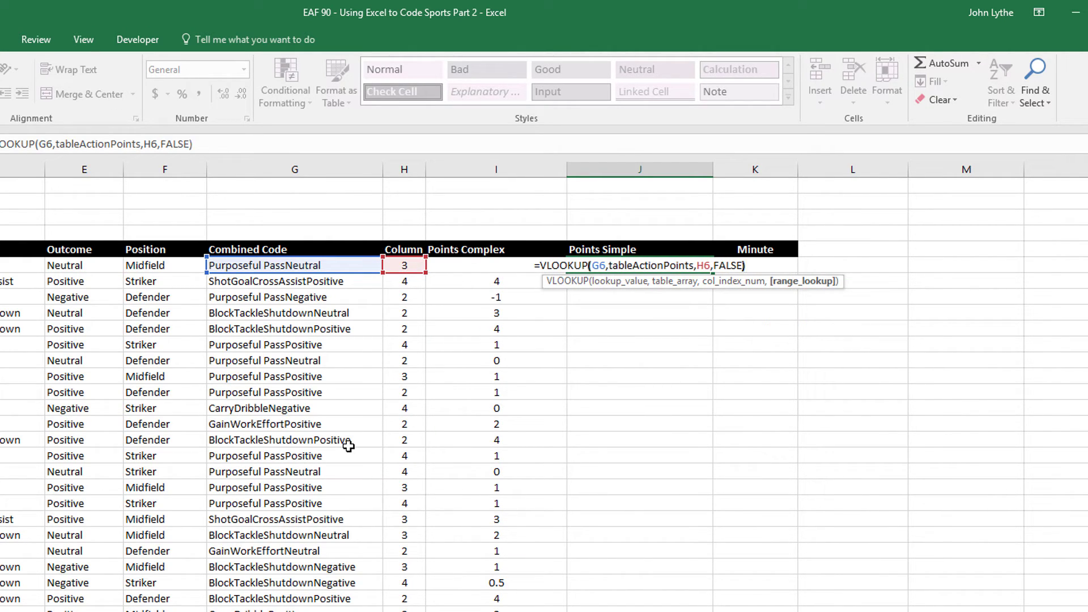
{"action": "key", "text": "Return"}
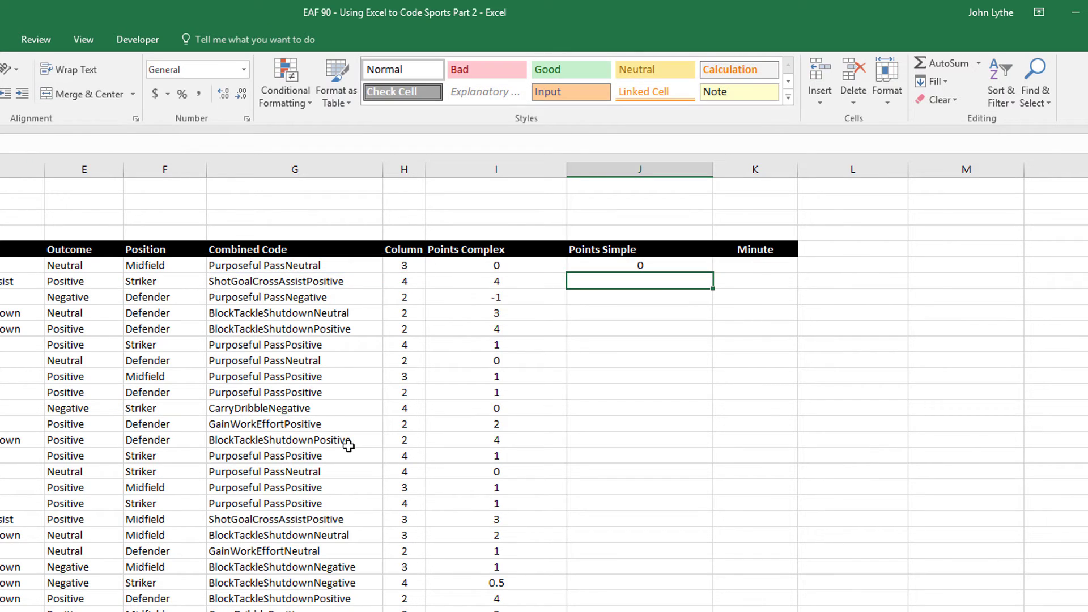
{"action": "left_click", "coordinate": [661, 265]}
{"action": "double_click", "coordinate": [715, 272]}
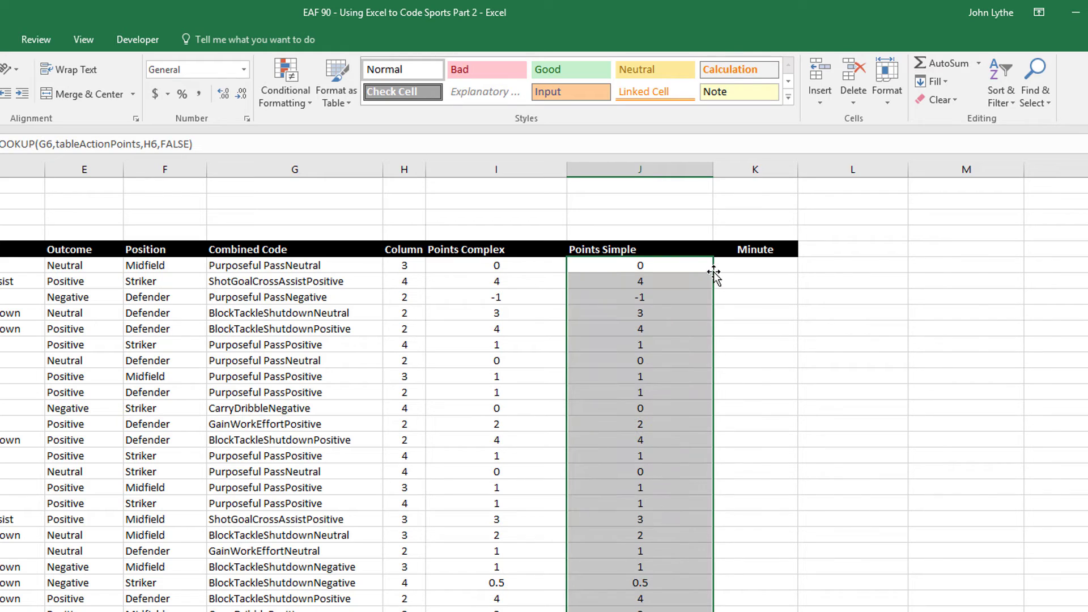
Narrow the Points Complex and Points Simple columns and centre their contents, including the headers
{"action": "left_click_drag", "start_coordinate": [567, 175], "coordinate": [514, 178]}
{"action": "left_click_drag", "start_coordinate": [660, 170], "coordinate": [611, 170]}
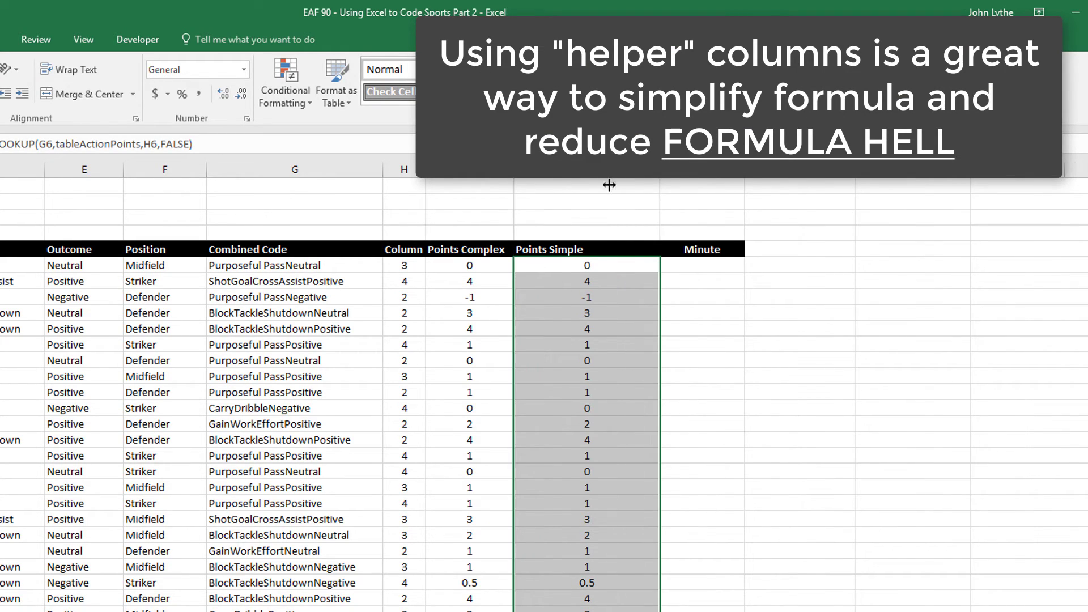
{"action": "left_click_drag", "start_coordinate": [470, 169], "coordinate": [563, 169]}
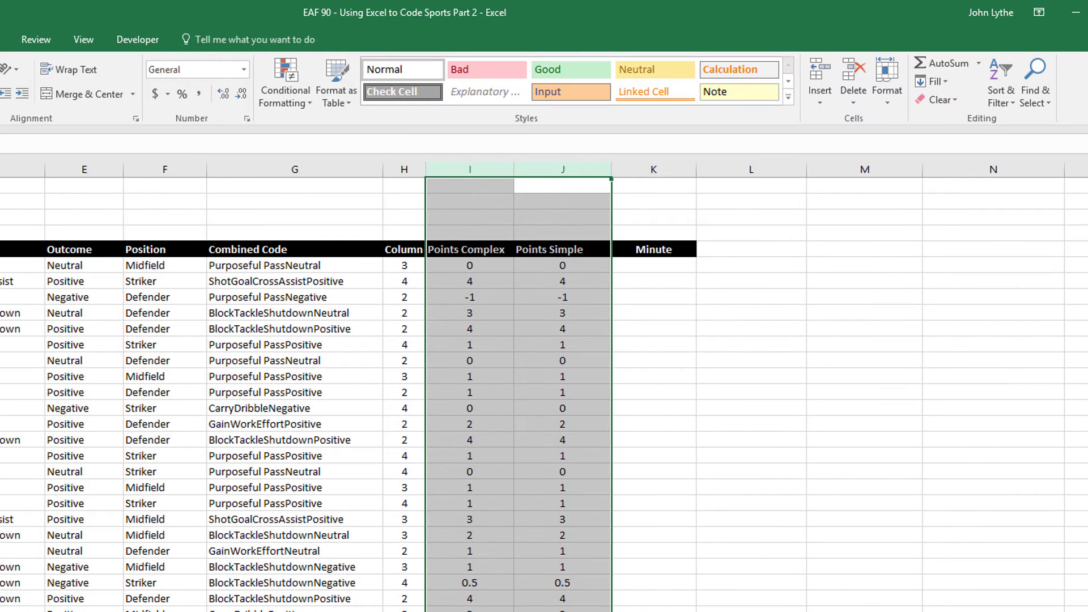
{"action": "left_click", "coordinate": [488, 282]}
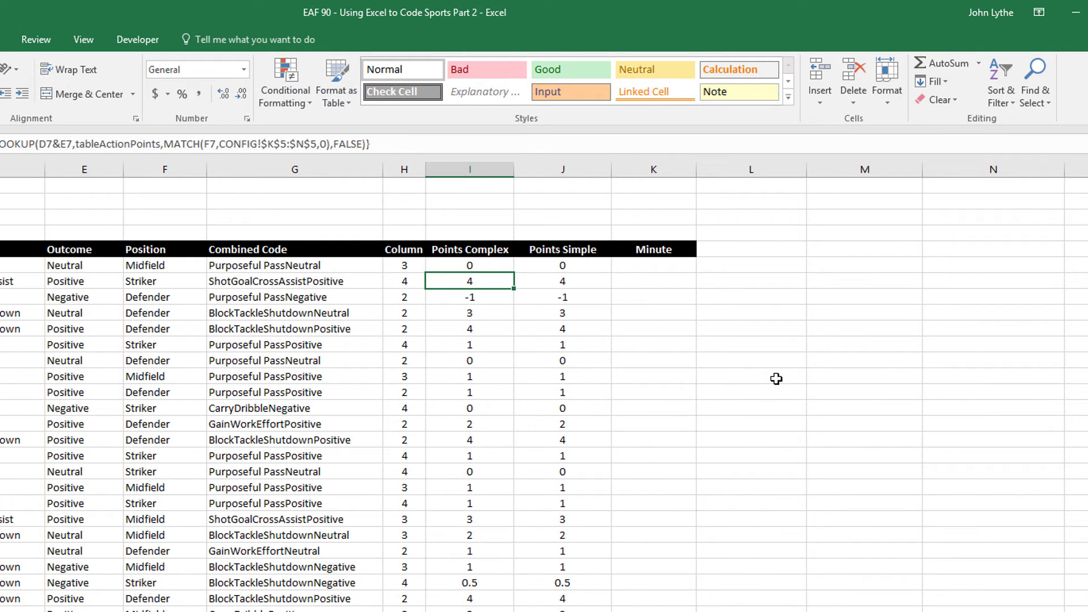
Check how the Time value in B6 is stored, then enter =MINUTE(B6) in Minute cell K6
{"action": "left_click", "coordinate": [637, 265]}
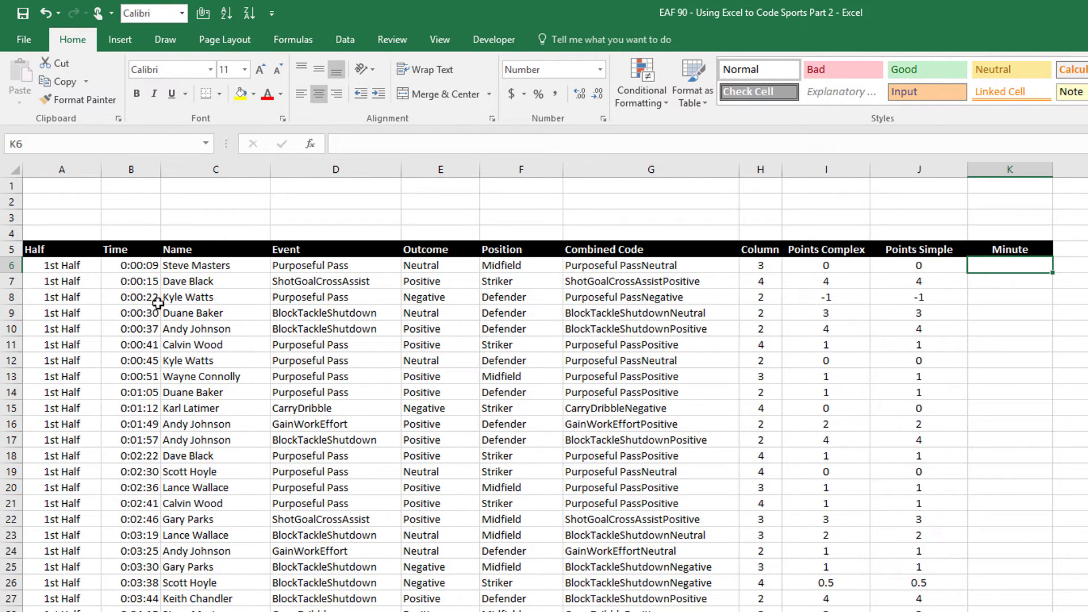
{"action": "left_click", "coordinate": [136, 268]}
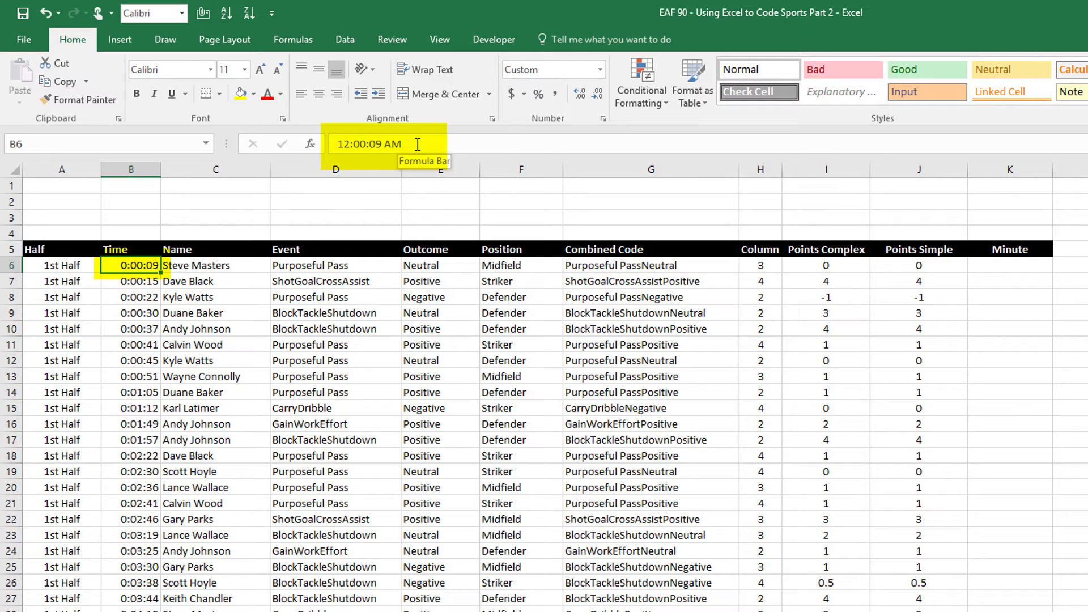
{"action": "left_click", "coordinate": [991, 267]}
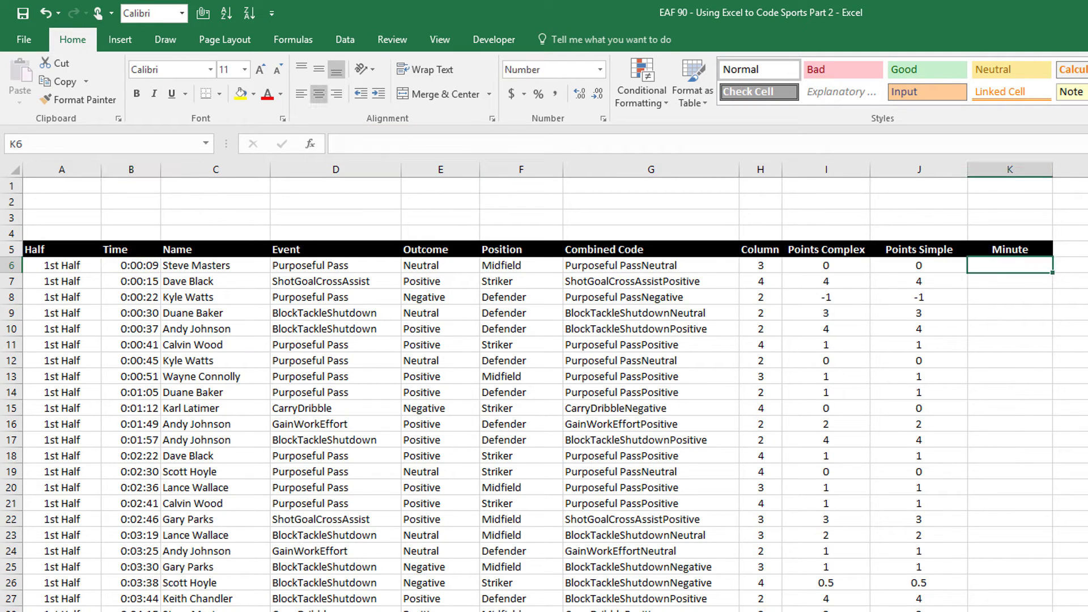
{"action": "type", "text": "=minu"}
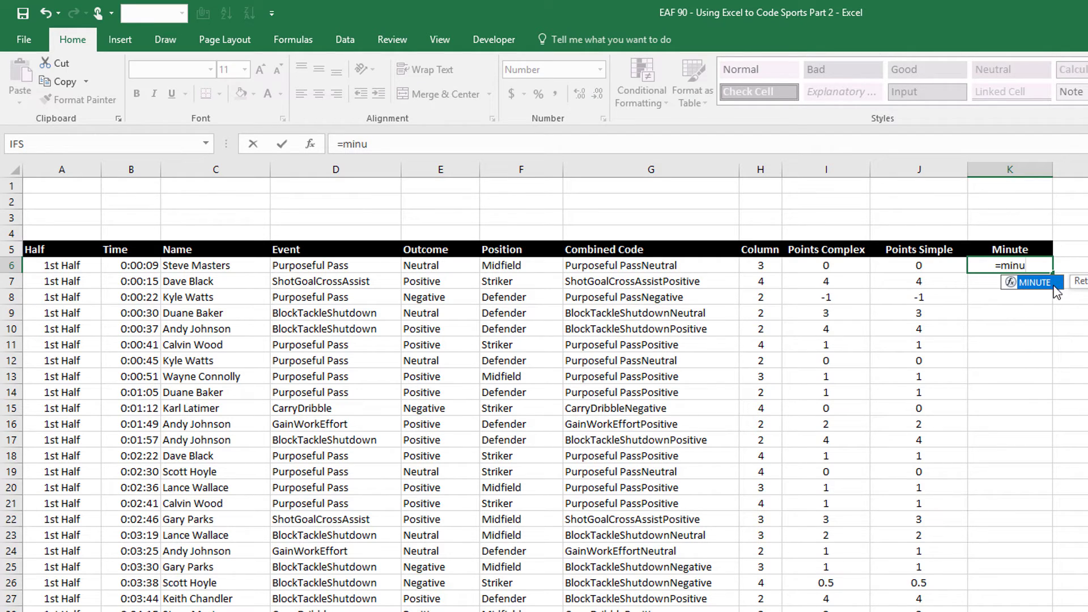
{"action": "double_click", "coordinate": [1045, 285]}
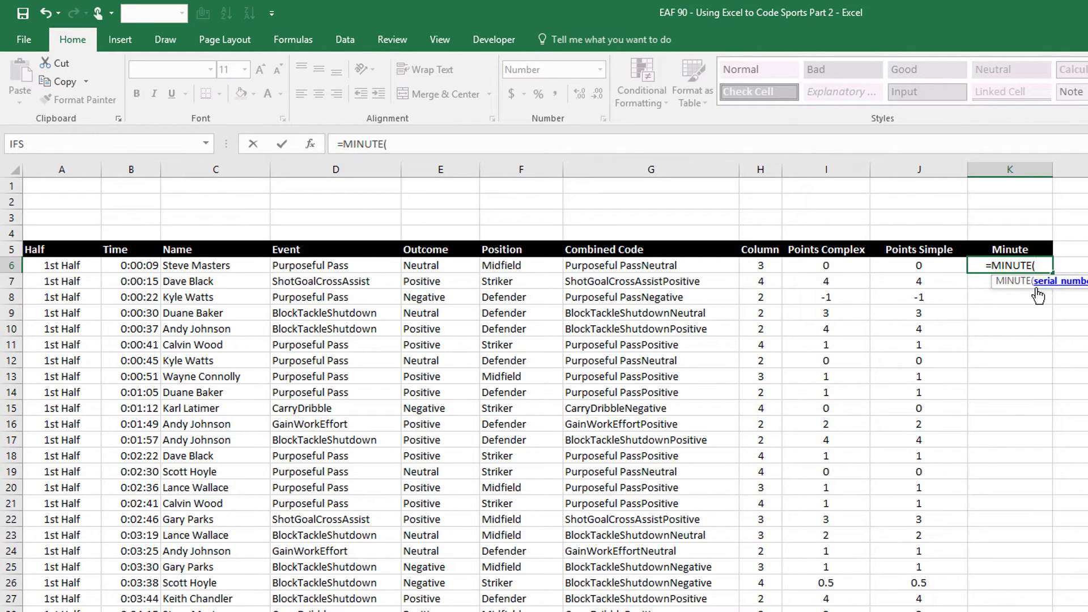
{"action": "left_click", "coordinate": [108, 265]}
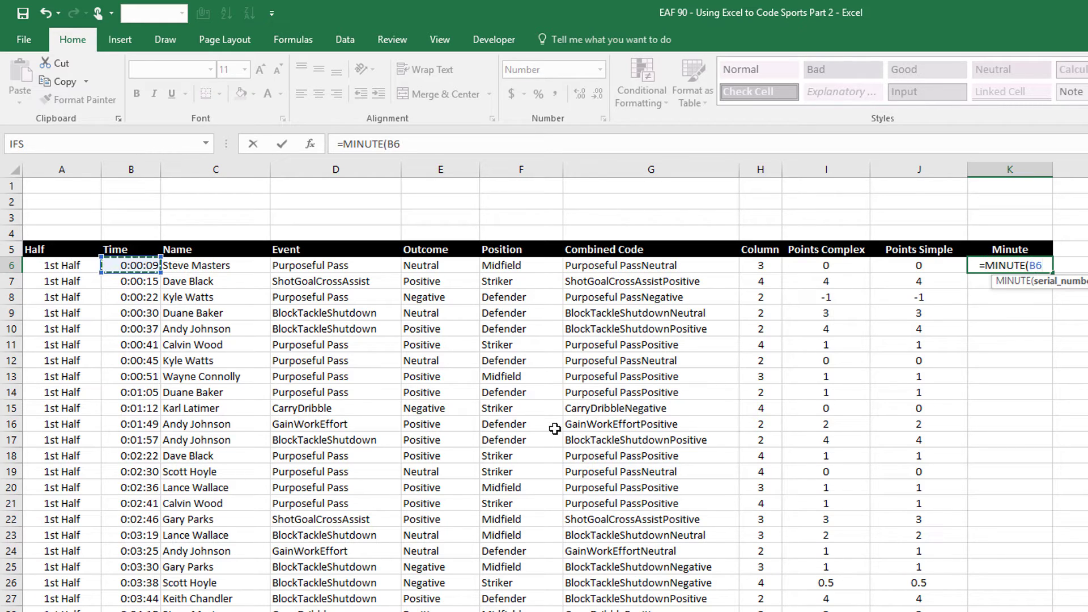
{"action": "type", "text": ")"}
{"action": "key", "text": "Return"}
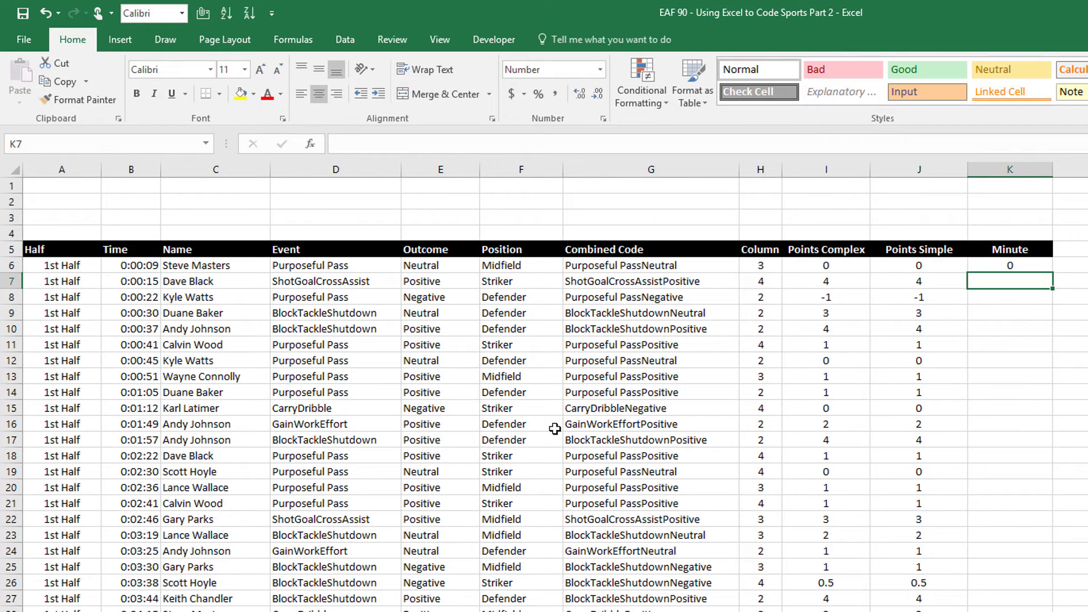
Change the Minute formula in K6 to =MINUTE(B6)+1, fill it down the data rows and check the filled values
{"action": "left_click", "coordinate": [988, 266]}
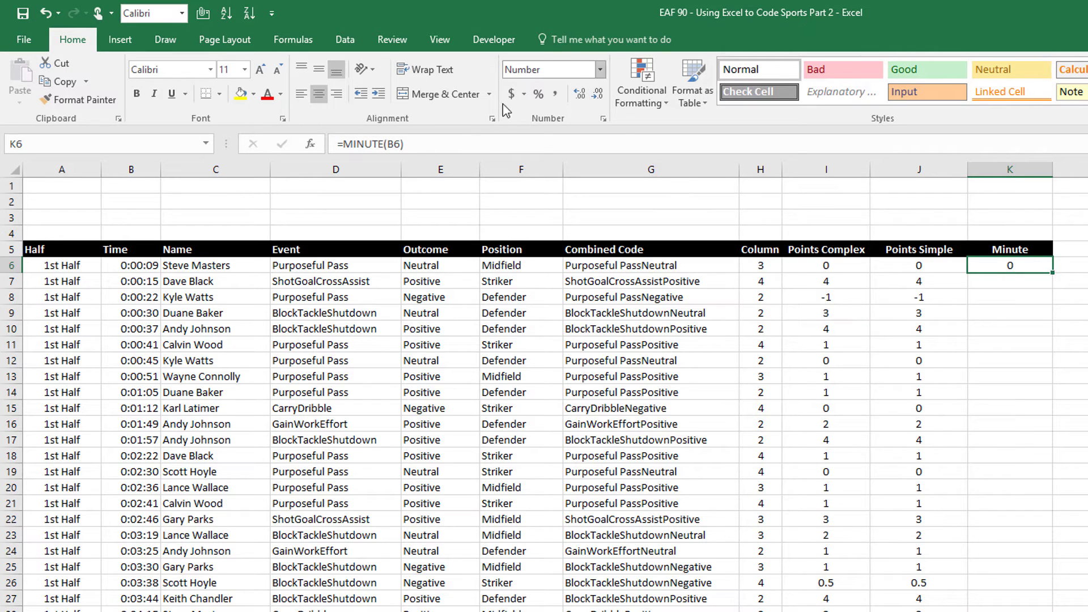
{"action": "left_click", "coordinate": [432, 147]}
{"action": "type", "text": "+1"}
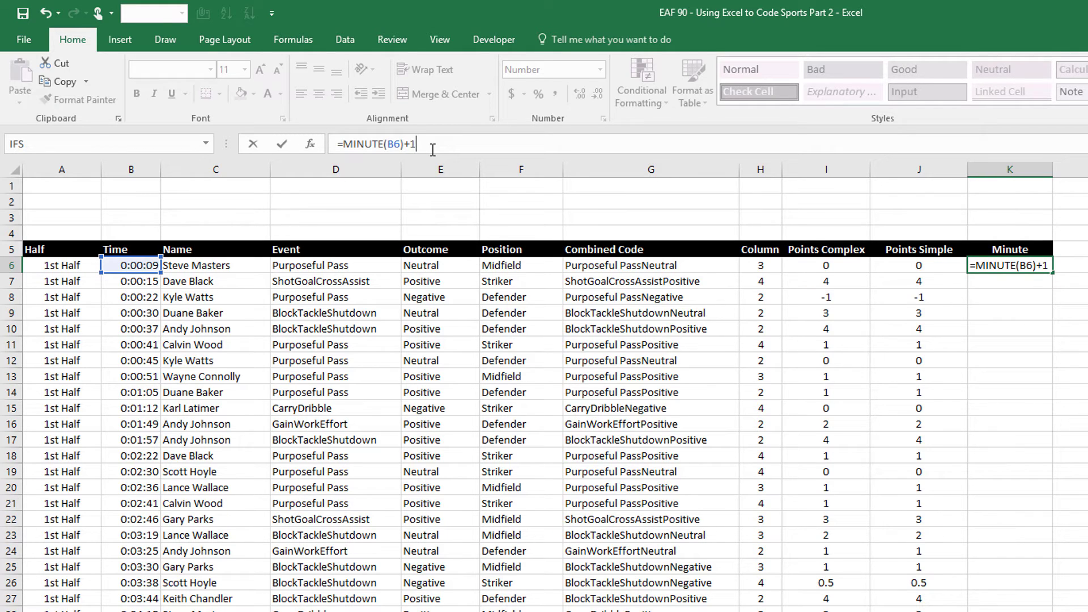
{"action": "key", "text": "Return"}
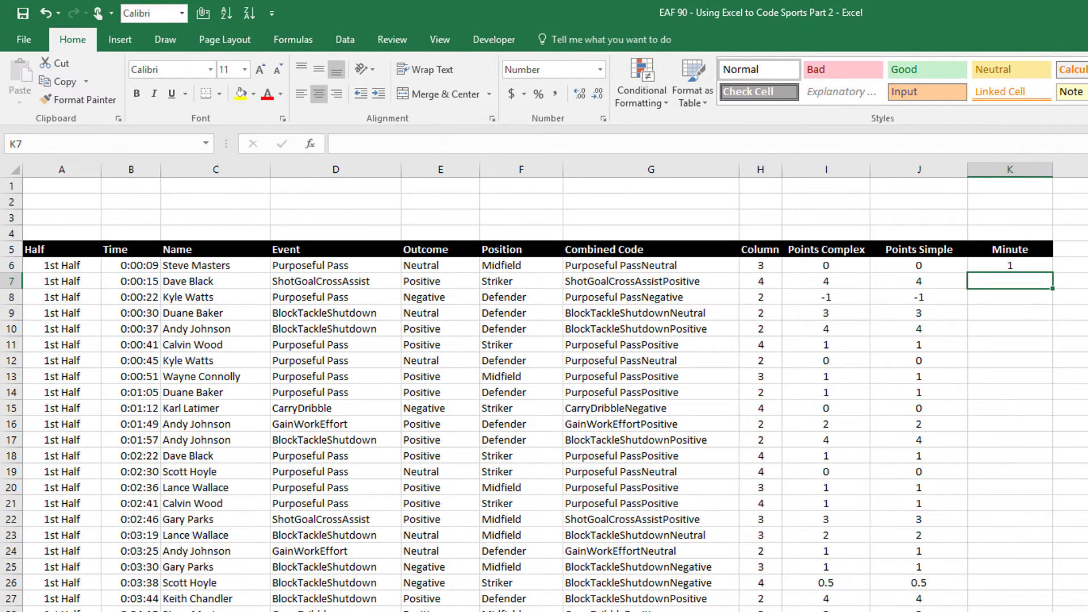
{"action": "left_click", "coordinate": [1006, 263]}
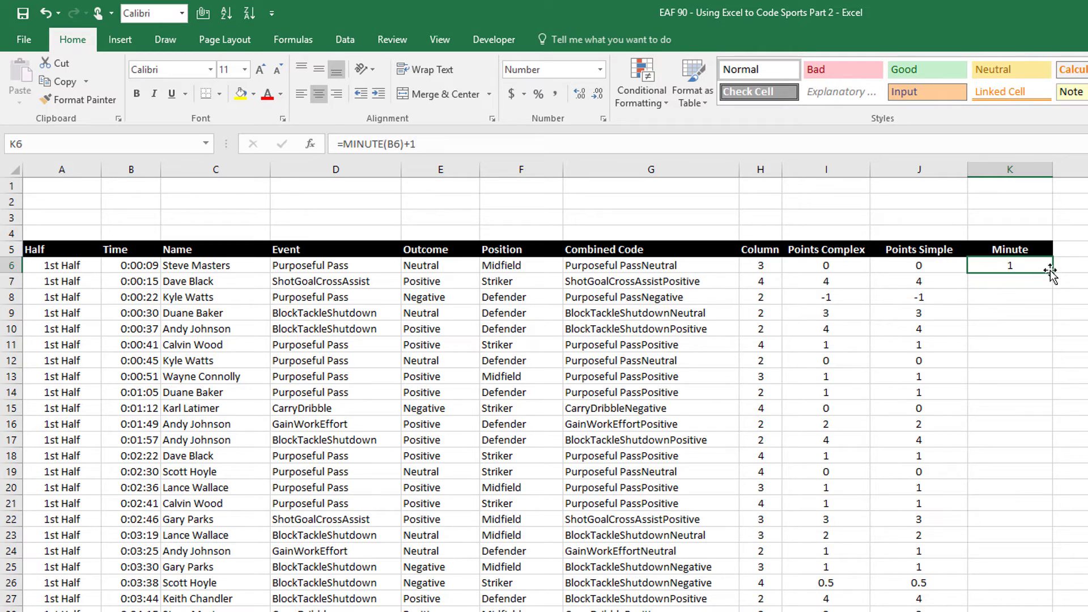
{"action": "double_click", "coordinate": [1050, 272]}
{"action": "scroll", "coordinate": [1048, 397], "scroll_direction": "down", "scroll_amount": 18}
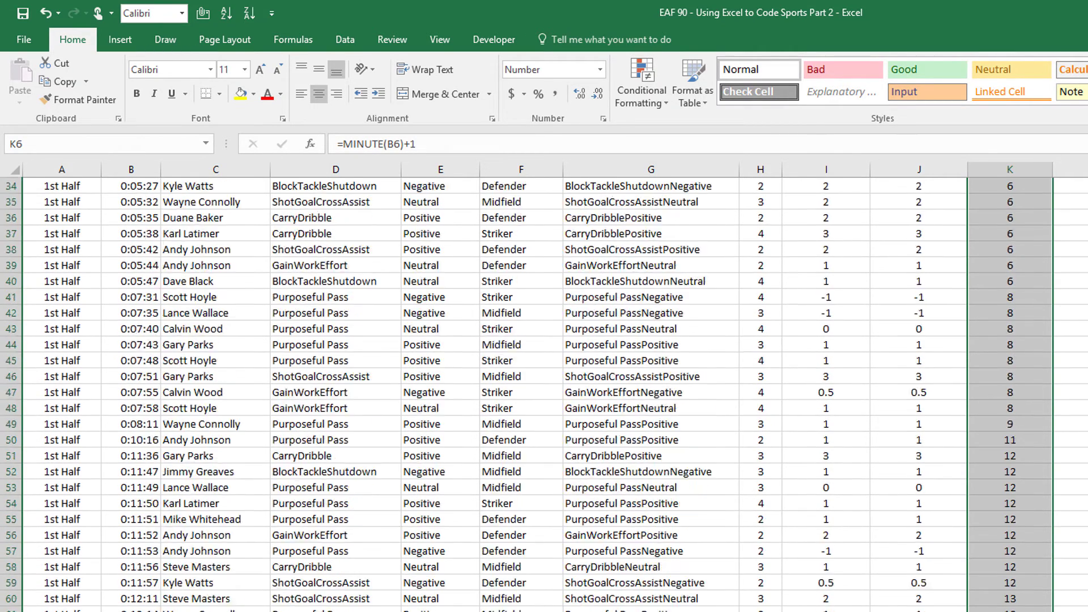
{"action": "left_click", "coordinate": [1009, 456]}
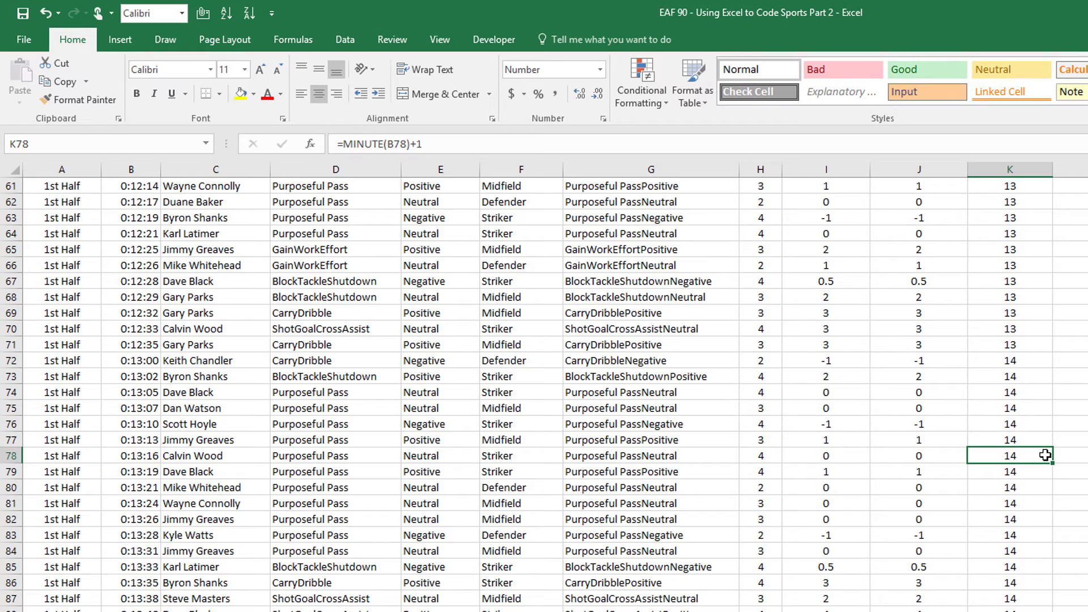
{"action": "scroll", "coordinate": [1044, 455], "scroll_direction": "up", "scroll_amount": 20}
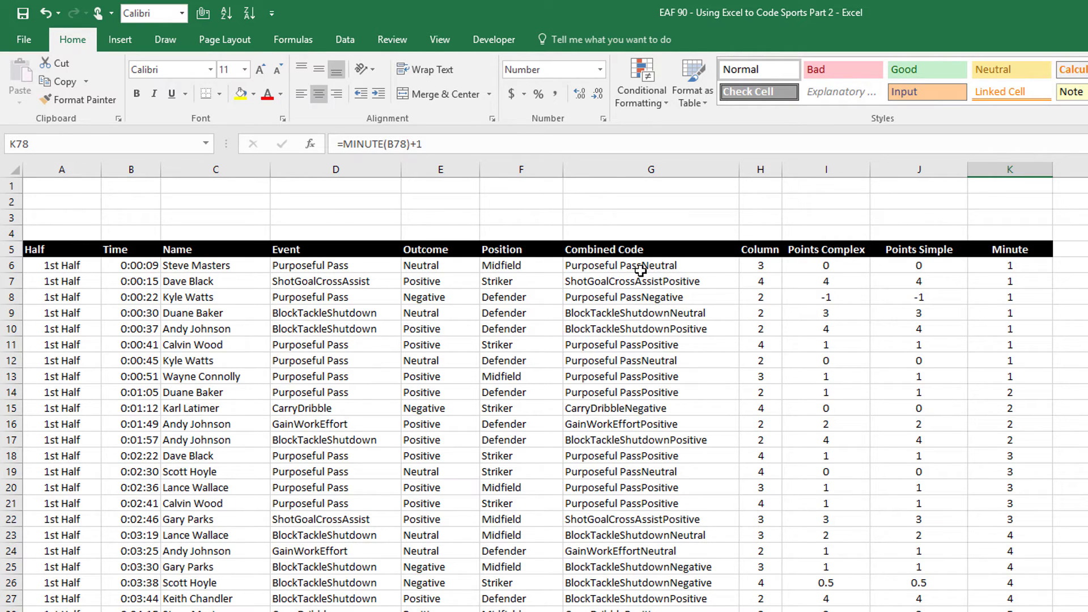
Insert a PivotTable from ANALYSIS_Pivot!$A$5:$K$397 on the existing worksheet at cell M1
{"action": "left_click", "coordinate": [587, 347]}
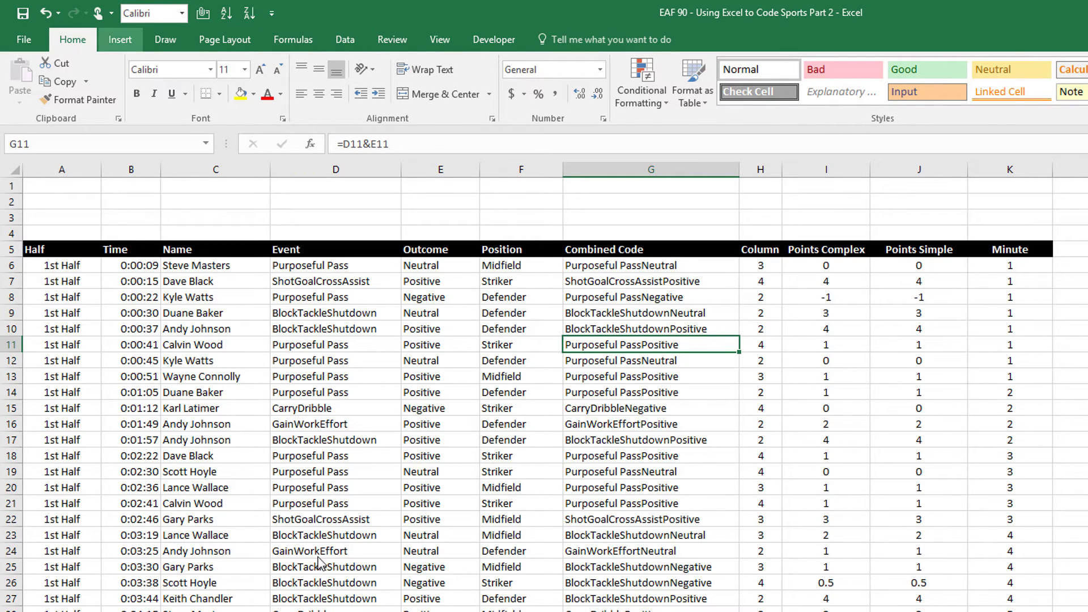
{"action": "left_click", "coordinate": [119, 39]}
{"action": "left_click", "coordinate": [27, 82]}
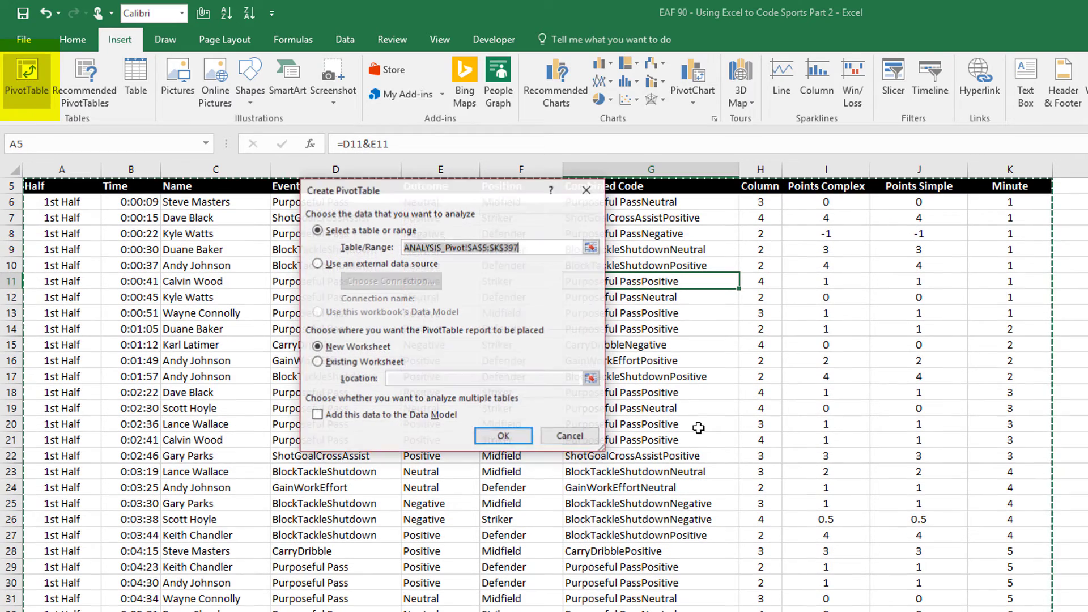
{"action": "left_click", "coordinate": [317, 362]}
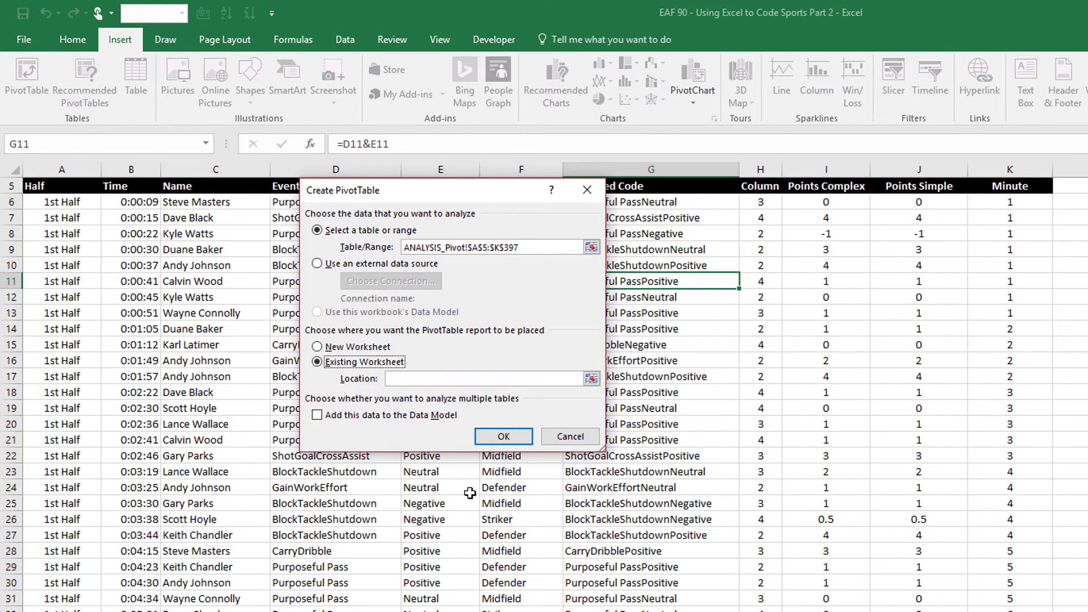
{"action": "left_click", "coordinate": [591, 378]}
{"action": "scroll", "coordinate": [591, 388], "scroll_direction": "up", "scroll_amount": 2}
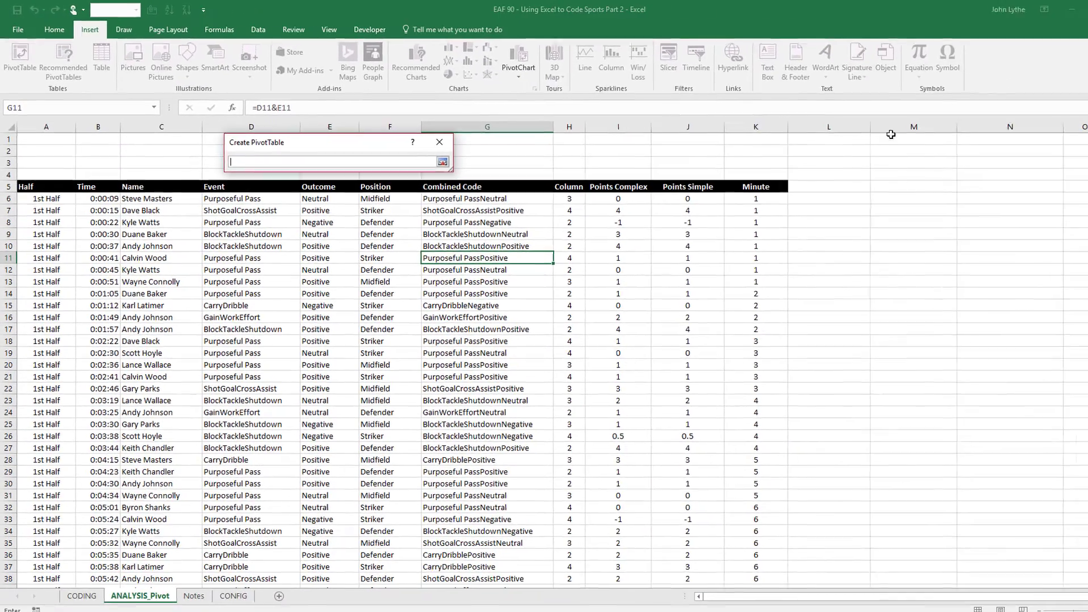
{"action": "left_click", "coordinate": [891, 136]}
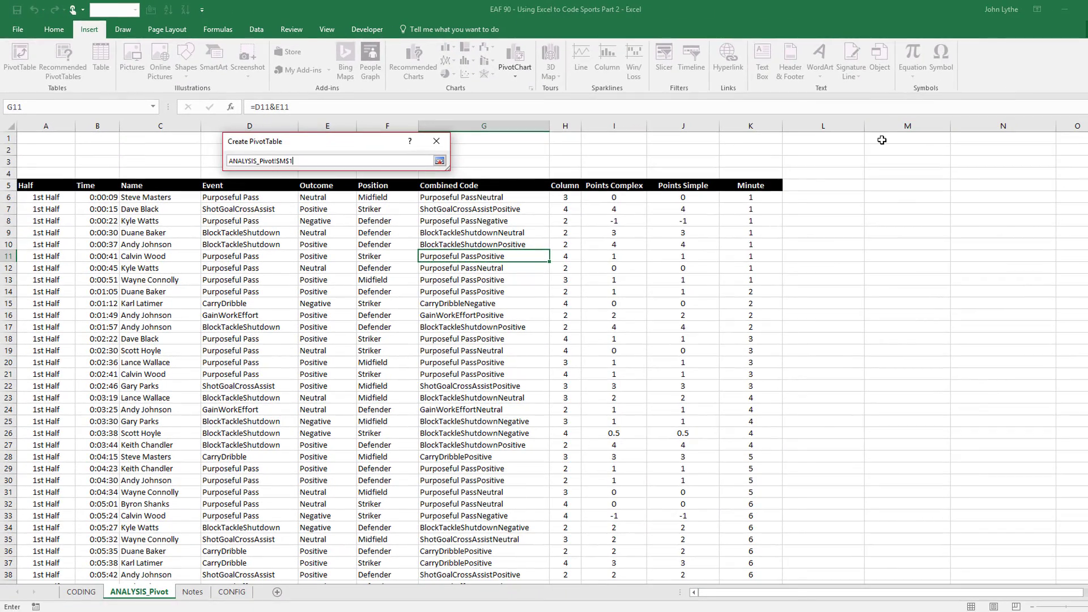
{"action": "left_click", "coordinate": [440, 161]}
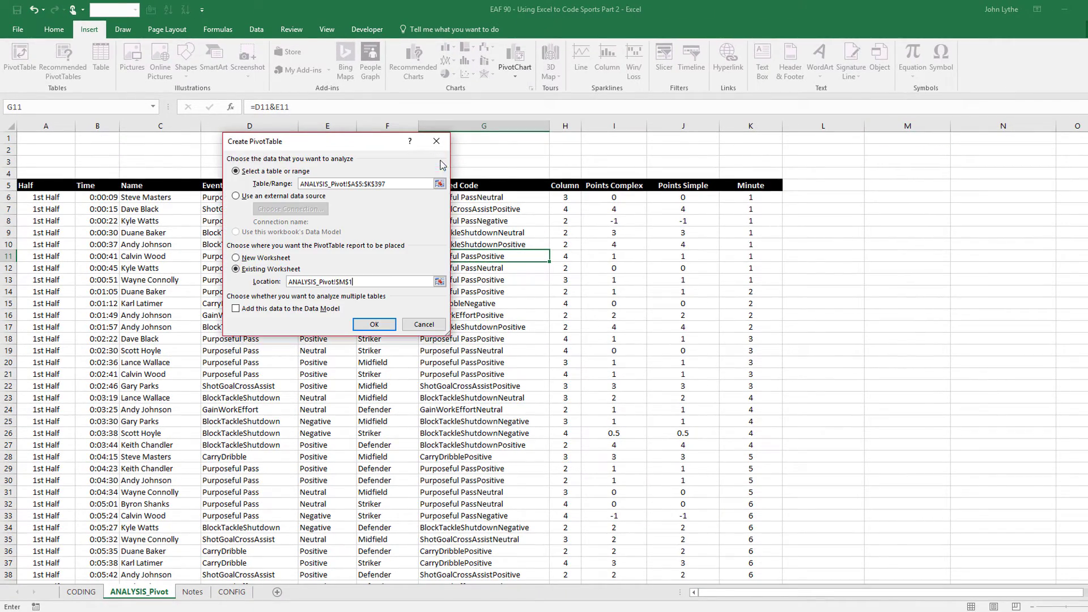
{"action": "left_click", "coordinate": [389, 326]}
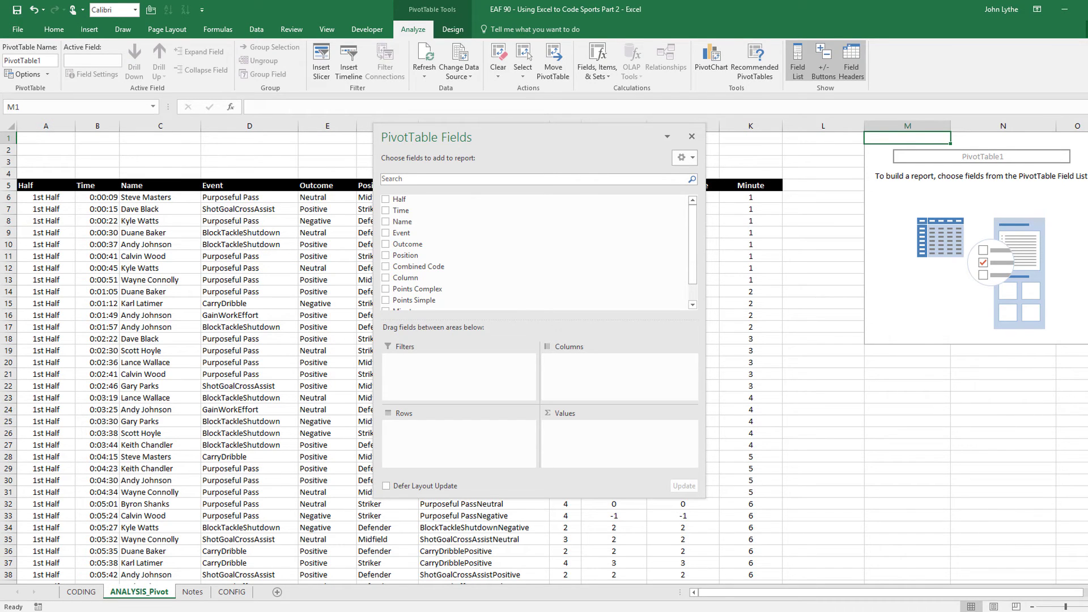
Lay out the PivotTable with Position above Name in rows, Event in columns and Sum of Points Simple as values, then close the field list
{"action": "scroll", "coordinate": [554, 351], "scroll_direction": "right", "scroll_amount": 5}
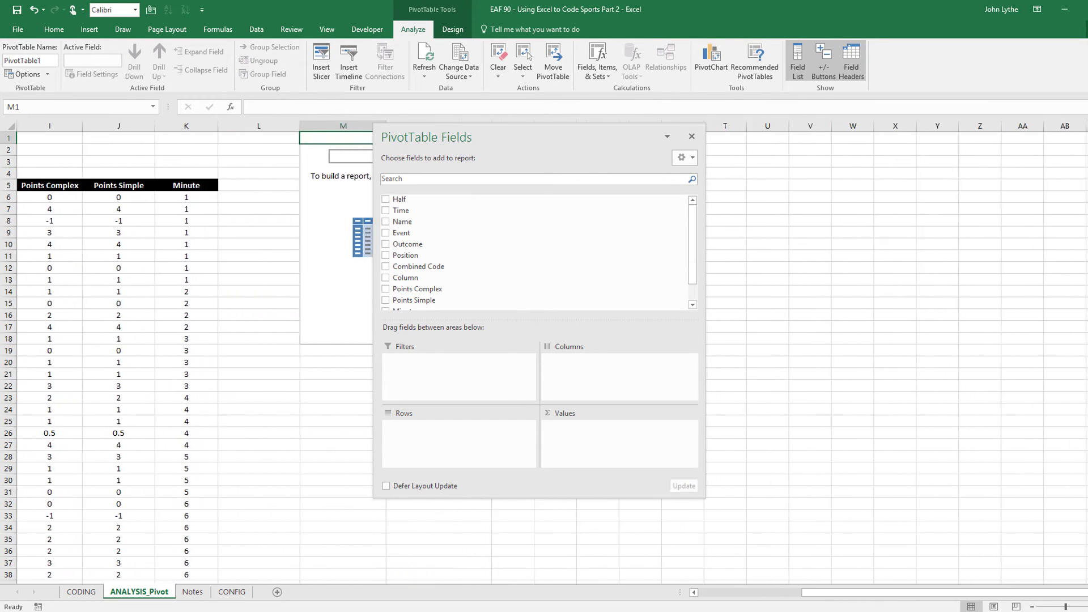
{"action": "scroll", "coordinate": [680, 460], "scroll_direction": "right", "scroll_amount": 2}
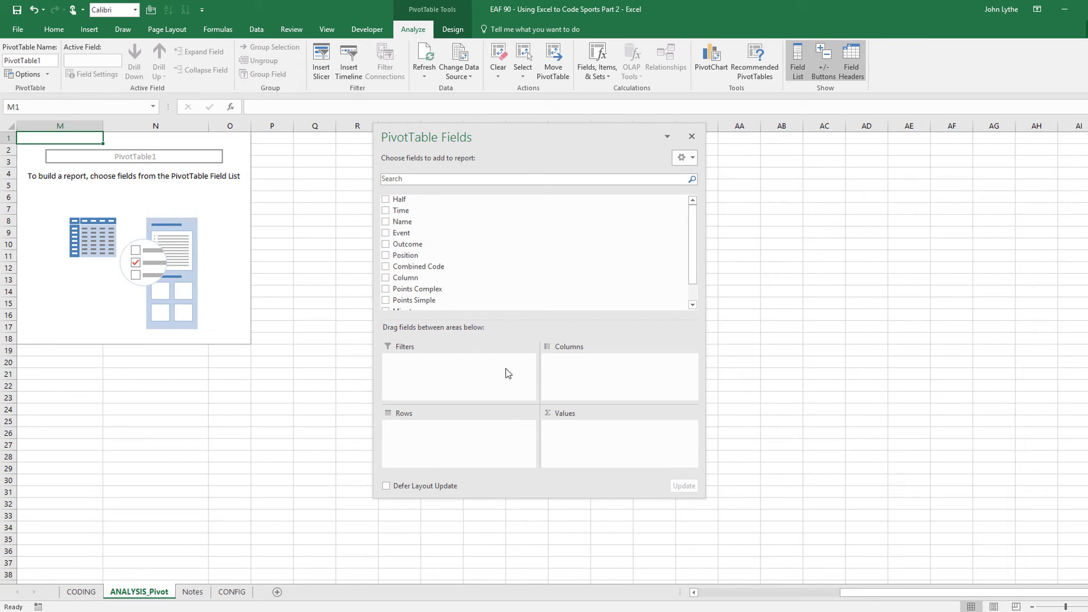
{"action": "left_click_drag", "start_coordinate": [456, 141], "coordinate": [358, 153]}
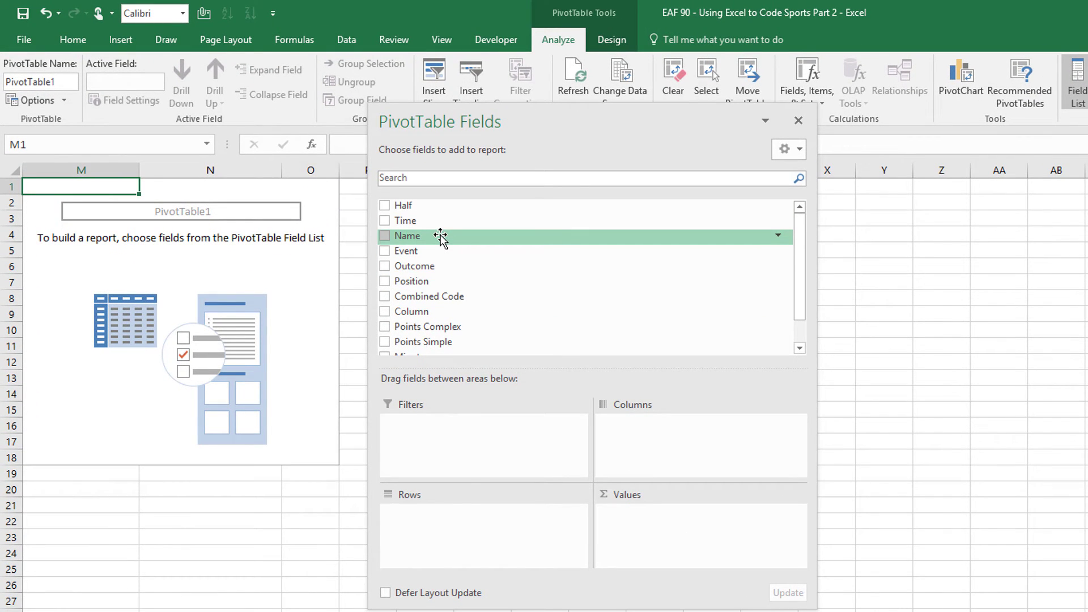
{"action": "left_click_drag", "start_coordinate": [440, 237], "coordinate": [457, 530]}
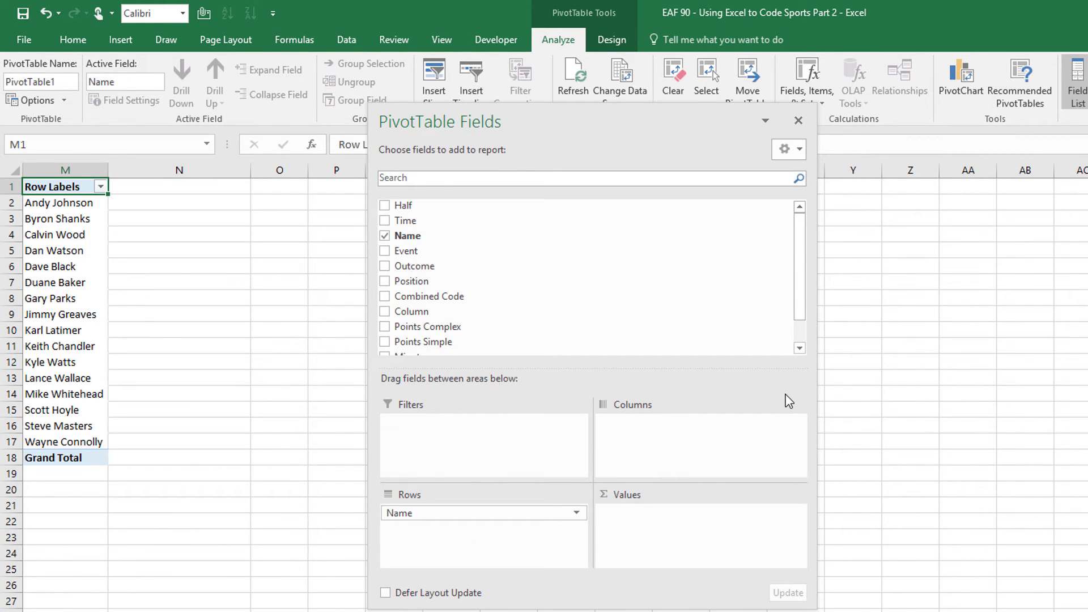
{"action": "left_click_drag", "start_coordinate": [425, 281], "coordinate": [433, 511]}
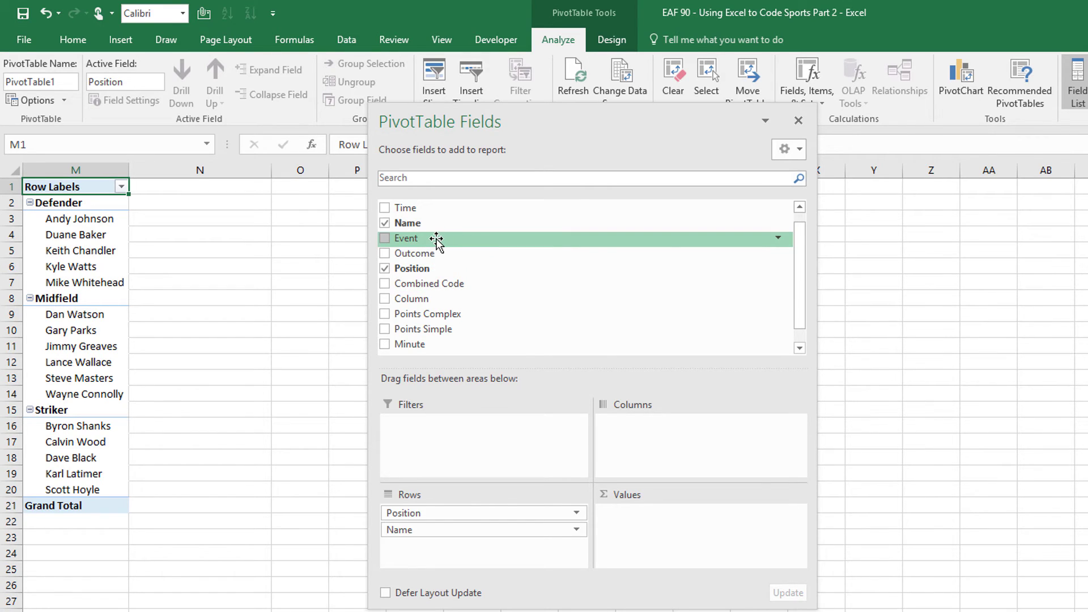
{"action": "left_click_drag", "start_coordinate": [436, 241], "coordinate": [637, 436]}
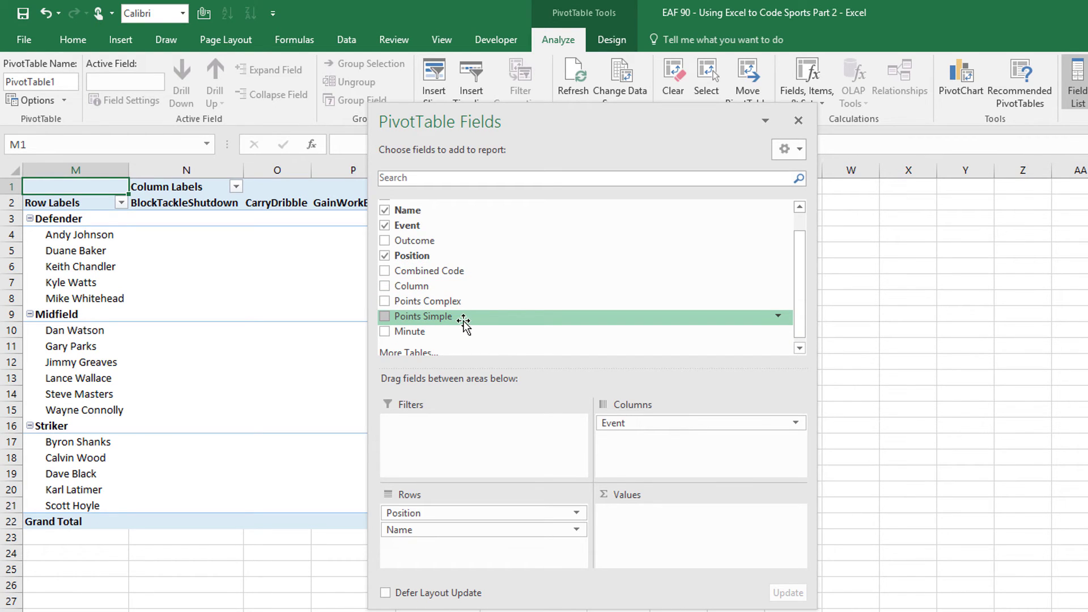
{"action": "left_click_drag", "start_coordinate": [462, 326], "coordinate": [651, 533]}
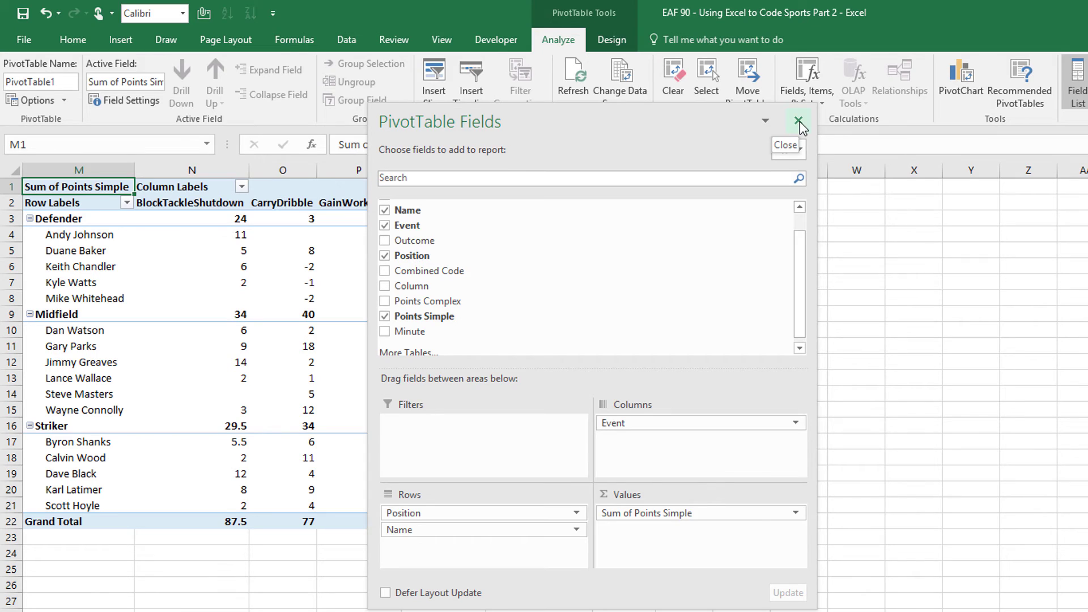
{"action": "left_click", "coordinate": [798, 121]}
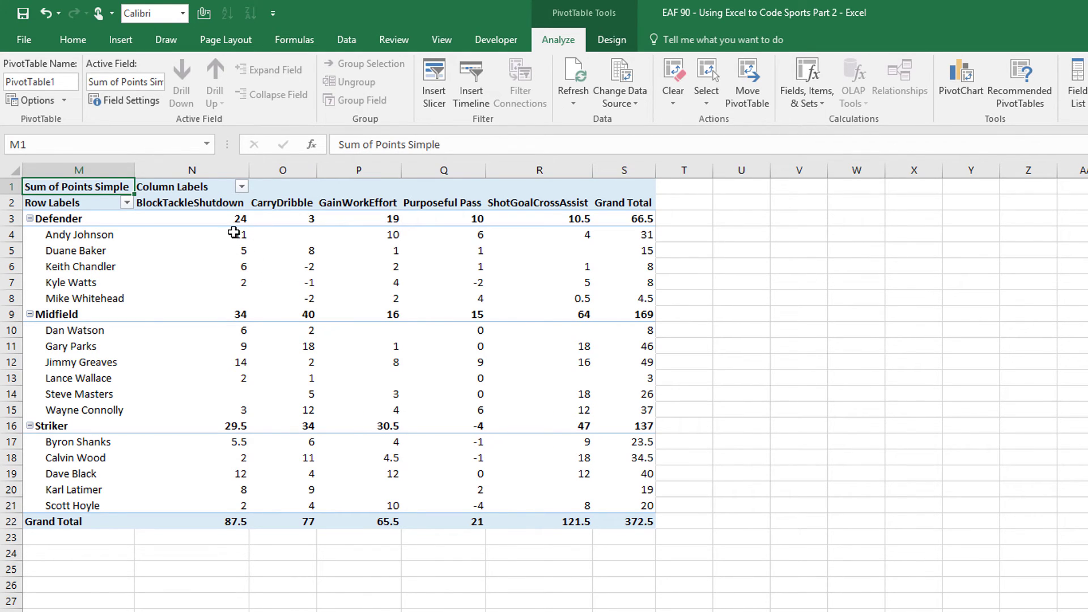
Sort the PivotTable's Name field in descending order by Sum of Points Simple
{"action": "mouse_move", "coordinate": [230, 236]}
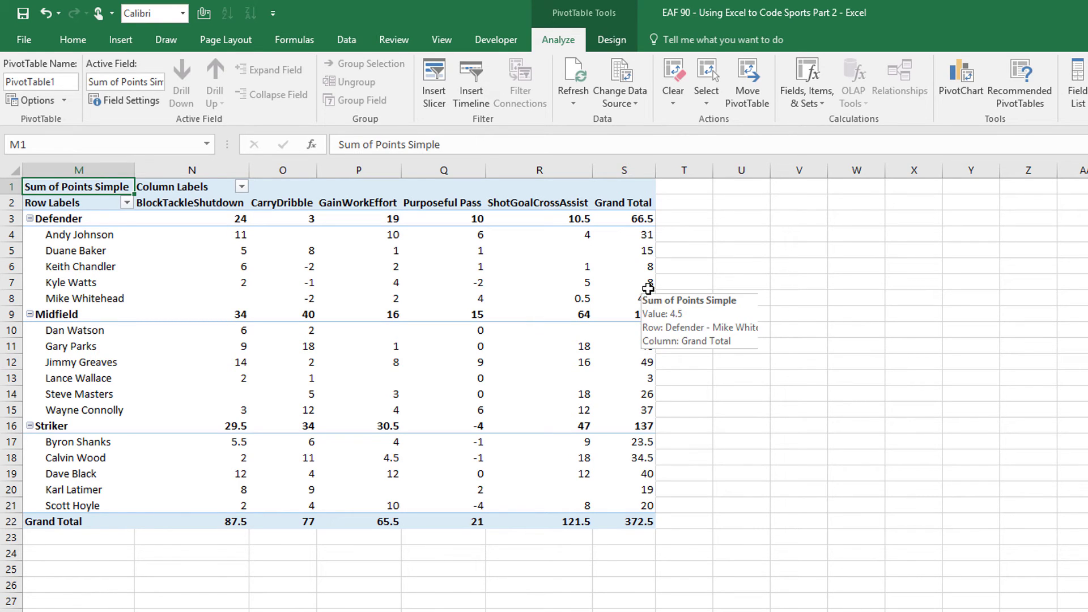
{"action": "left_click", "coordinate": [70, 252]}
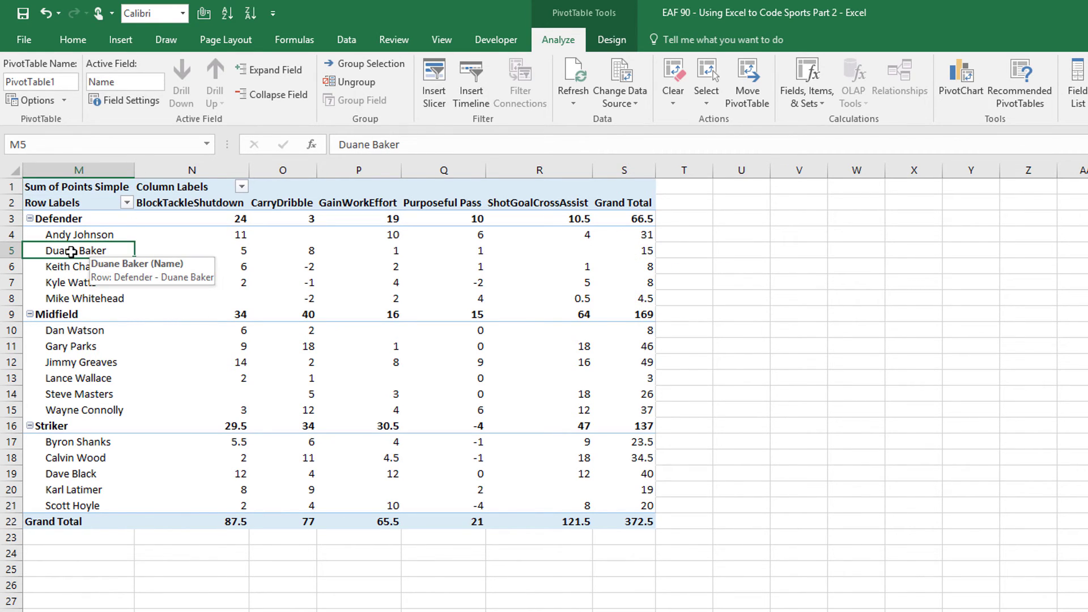
{"action": "right_click", "coordinate": [71, 252]}
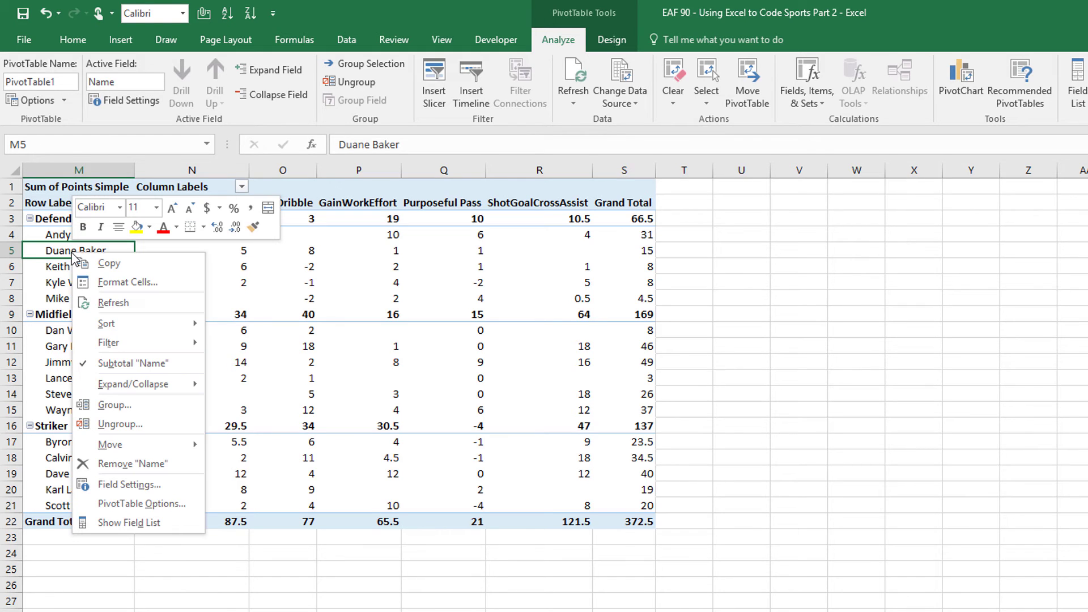
{"action": "mouse_move", "coordinate": [103, 325]}
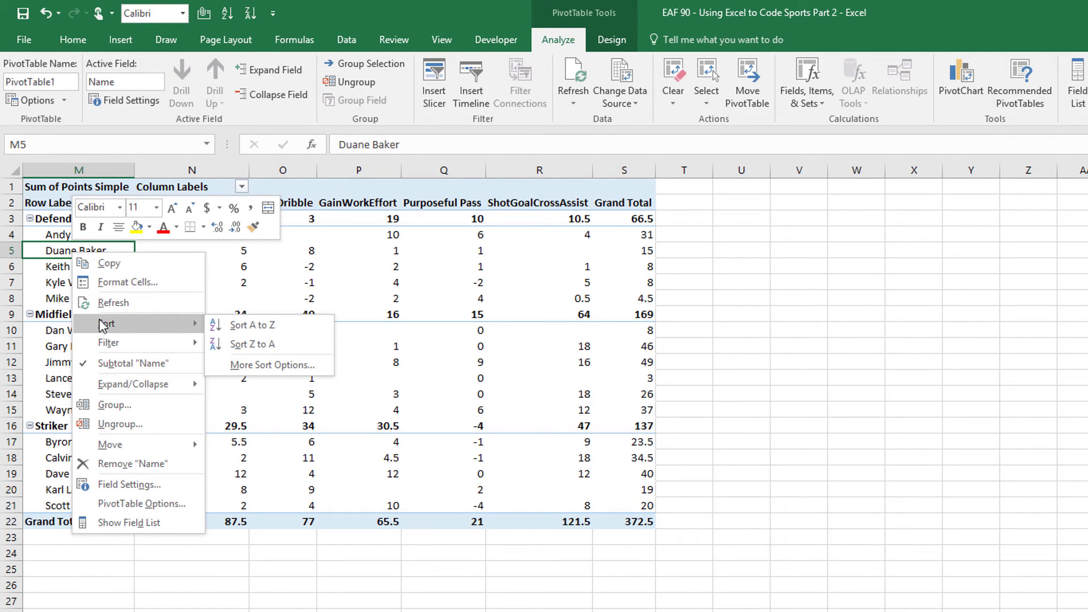
{"action": "left_click", "coordinate": [275, 365]}
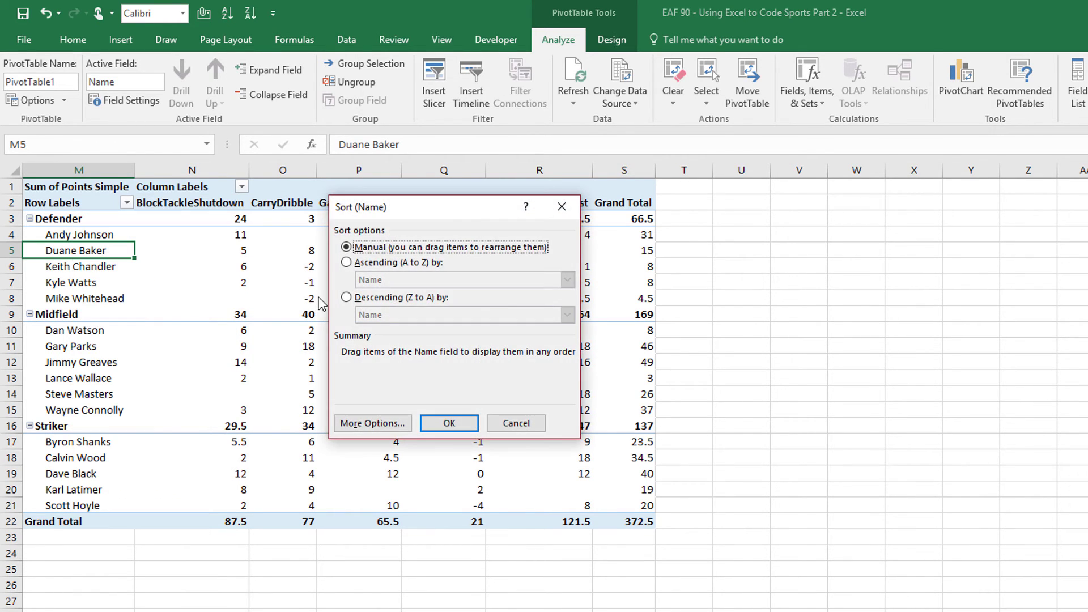
{"action": "left_click", "coordinate": [346, 298]}
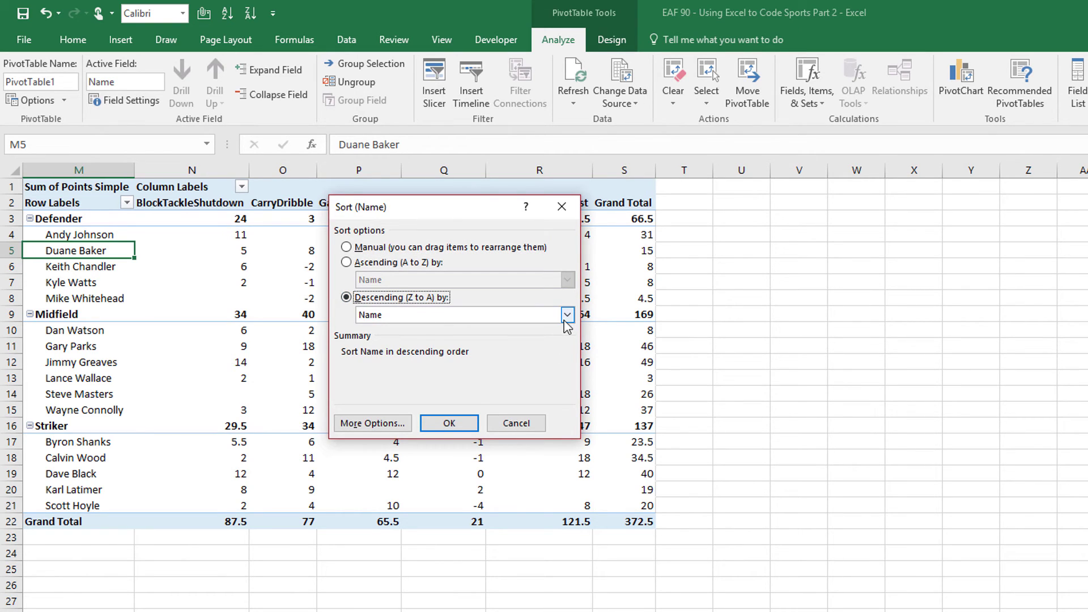
{"action": "left_click", "coordinate": [567, 315]}
{"action": "left_click", "coordinate": [491, 338]}
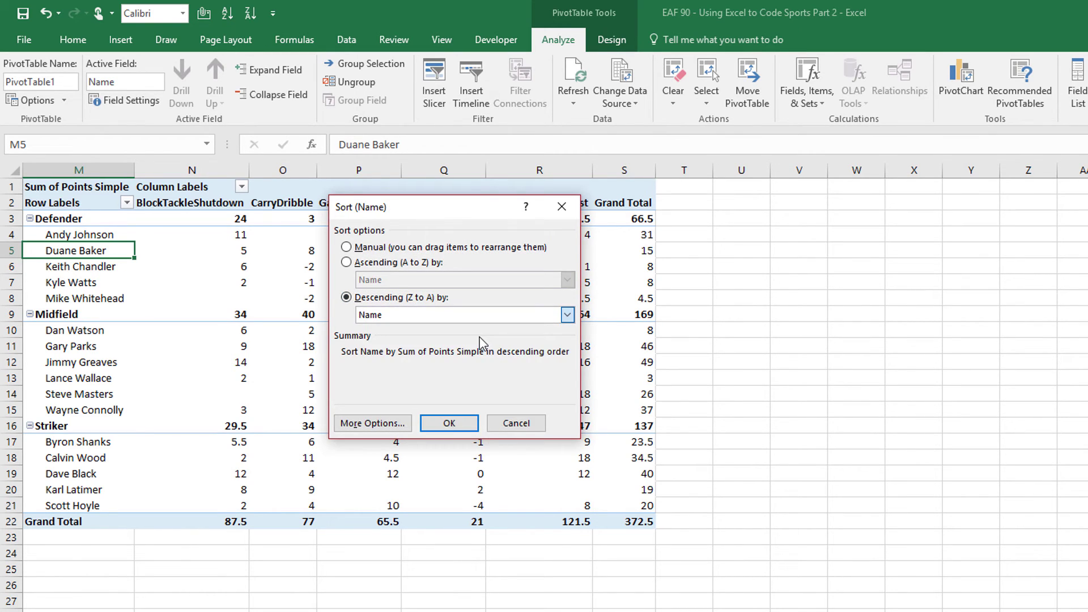
{"action": "left_click", "coordinate": [453, 424]}
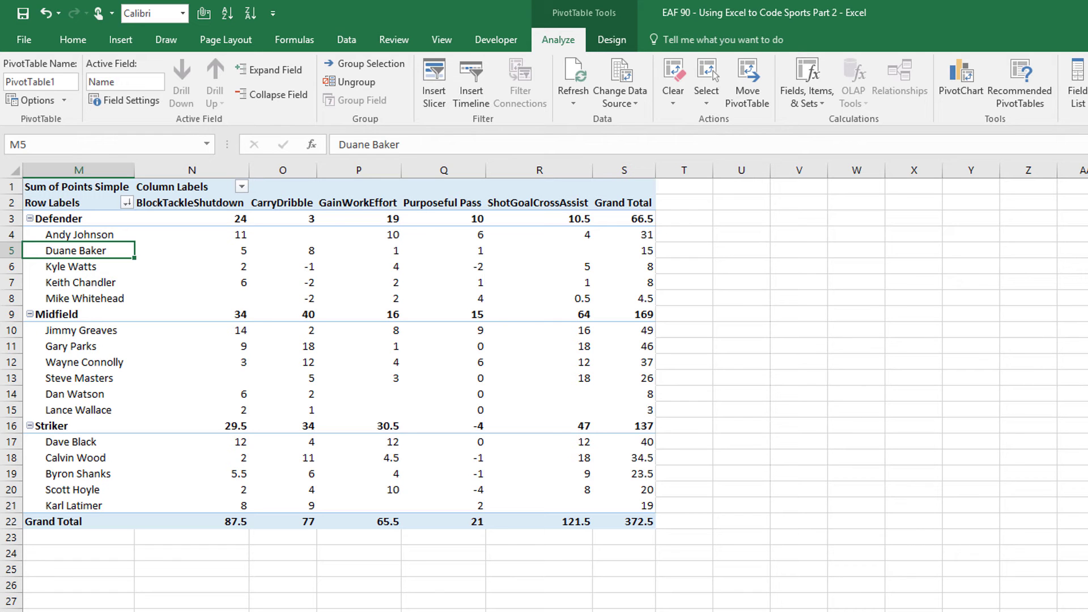
Insert a second PivotTable from ANALYSIS_Pivot!$A$5:$K$397 on the existing worksheet at cell U1
{"action": "scroll", "coordinate": [556, 385], "scroll_direction": "left", "scroll_amount": 10}
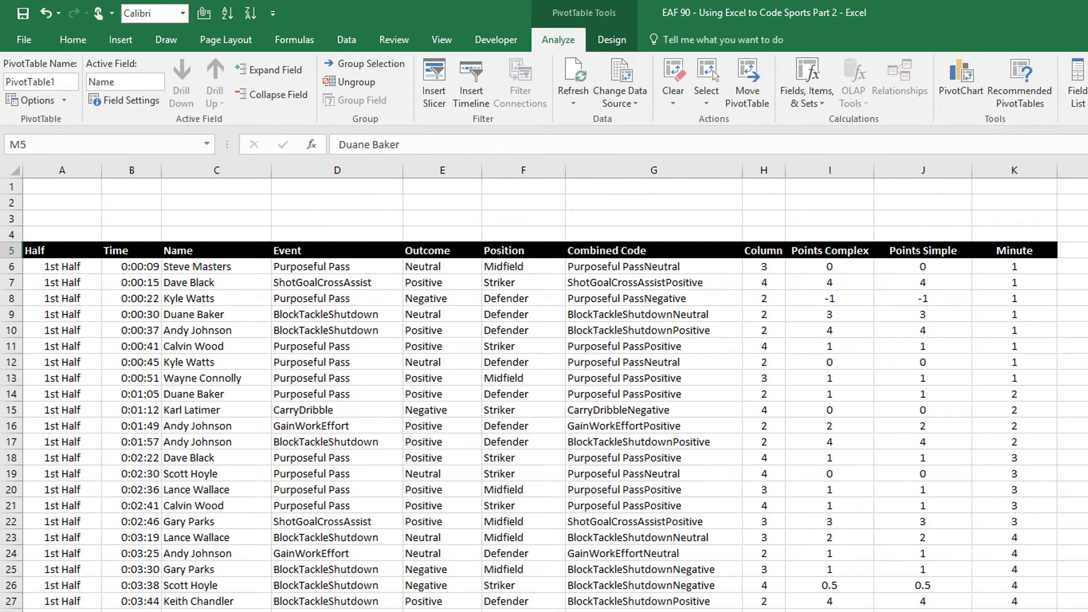
{"action": "left_click", "coordinate": [204, 406]}
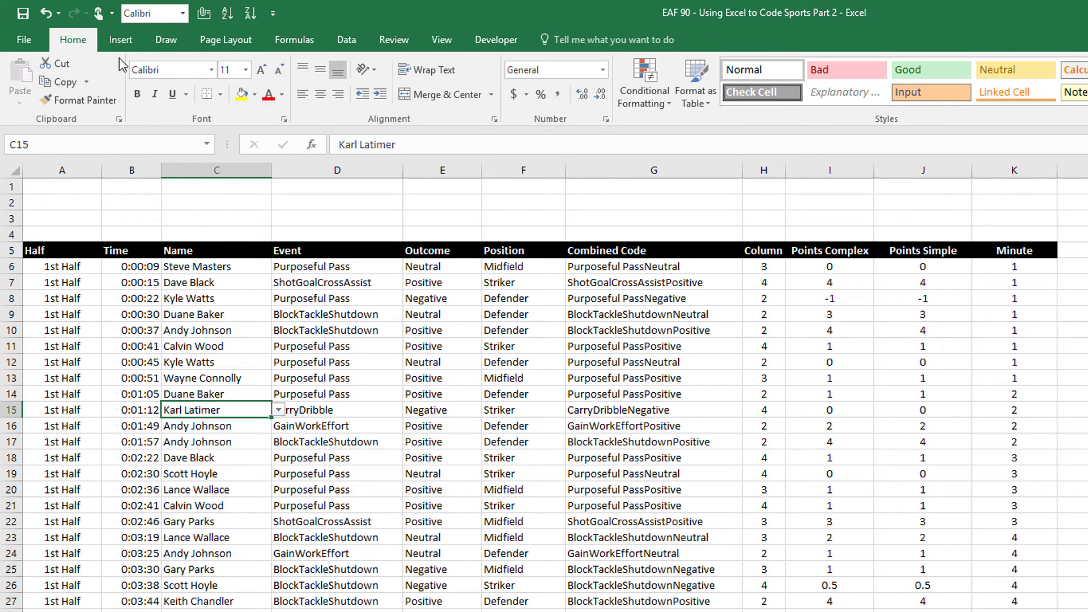
{"action": "left_click", "coordinate": [121, 41]}
{"action": "left_click", "coordinate": [26, 86]}
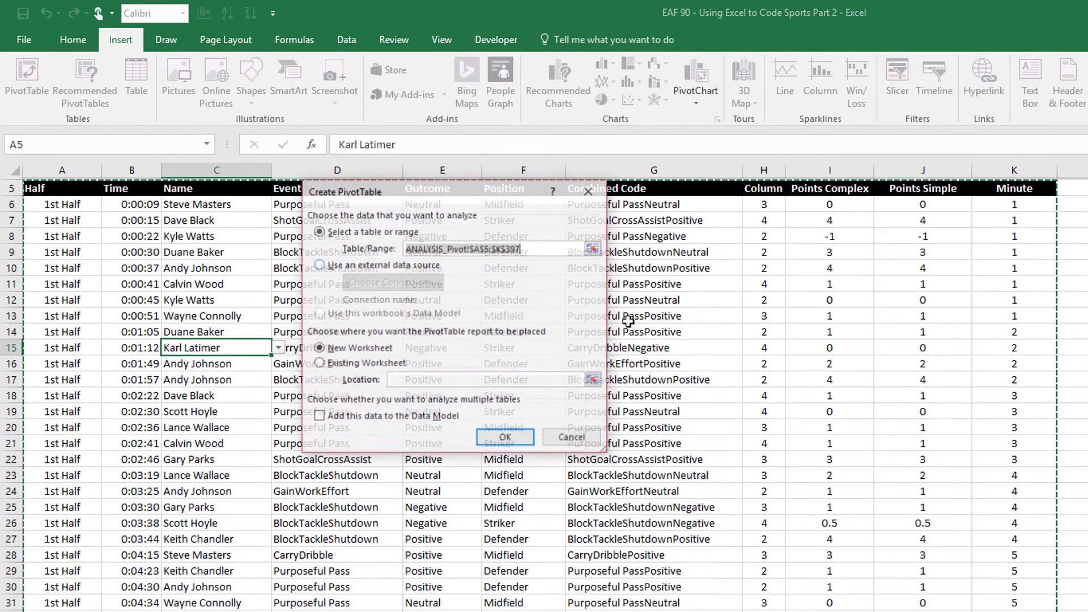
{"action": "left_click", "coordinate": [319, 364]}
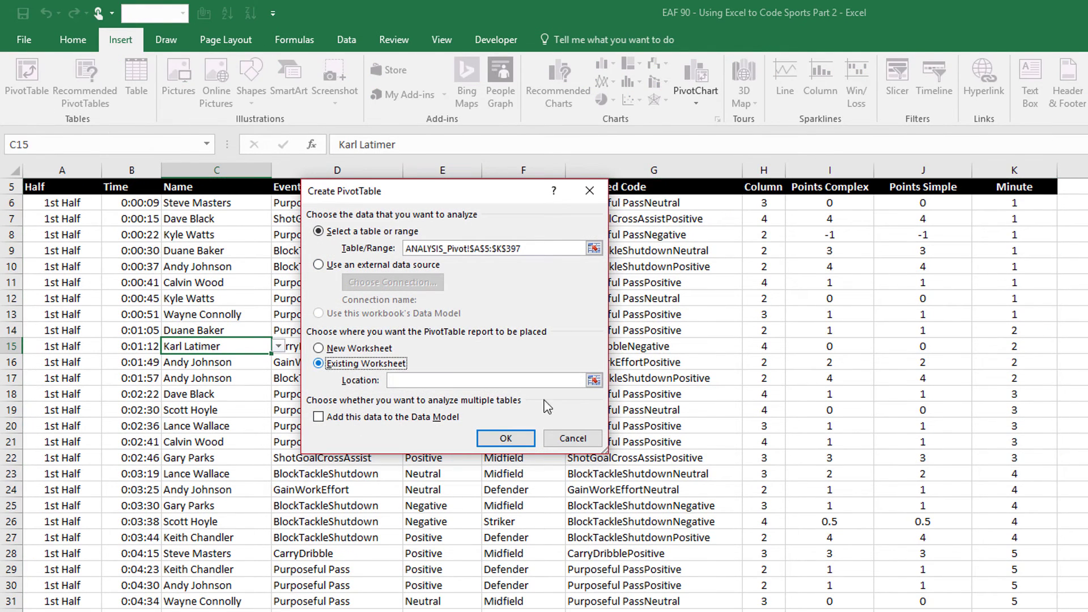
{"action": "left_click", "coordinate": [594, 381]}
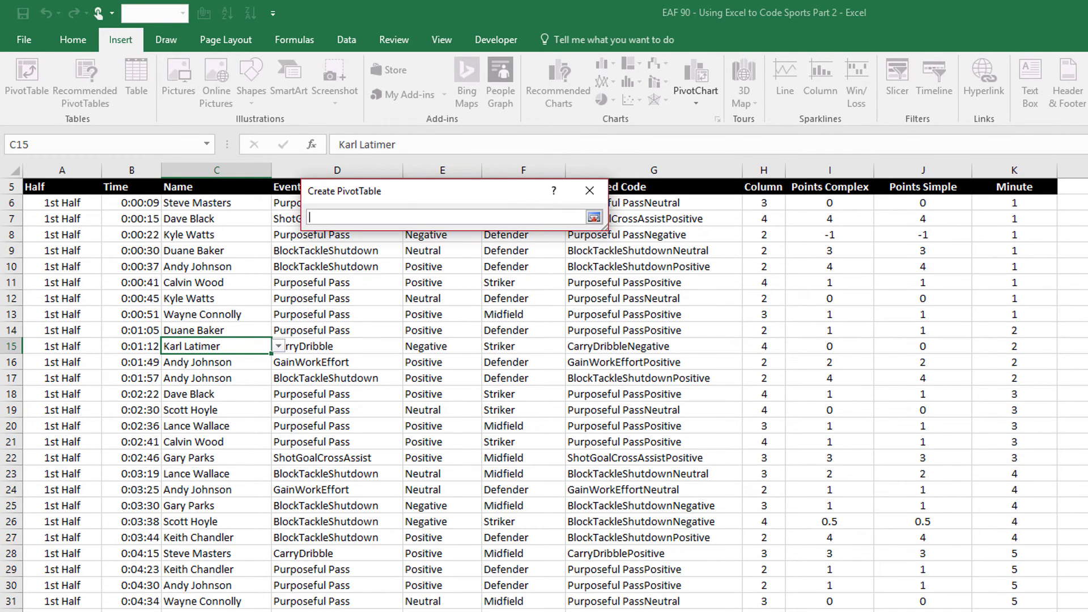
{"action": "scroll", "coordinate": [950, 477], "scroll_direction": "right", "scroll_amount": 8}
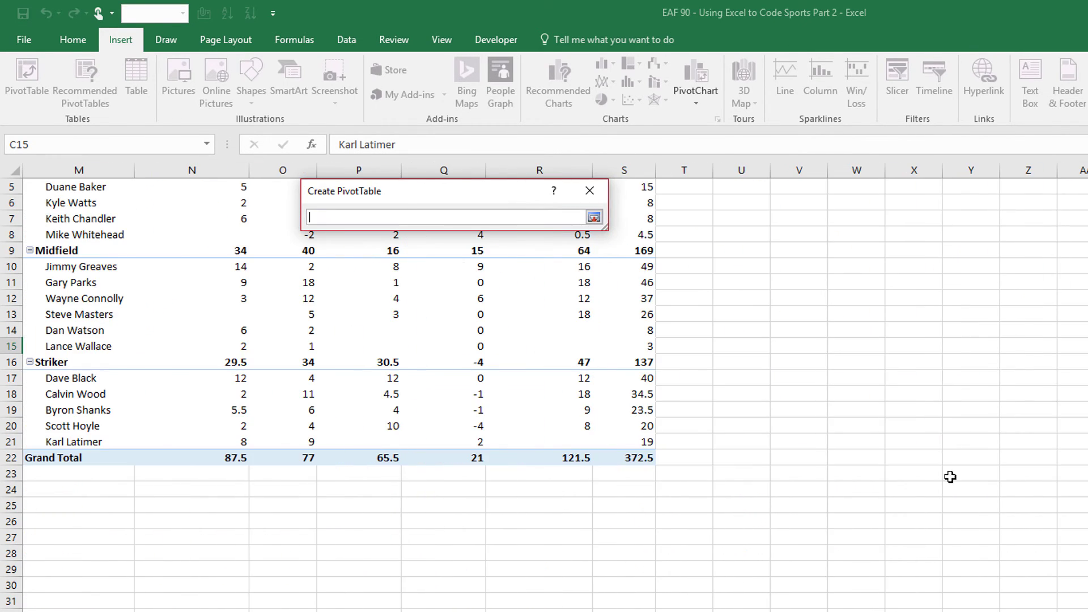
{"action": "scroll", "coordinate": [951, 477], "scroll_direction": "up", "scroll_amount": 2}
{"action": "left_click", "coordinate": [748, 187]}
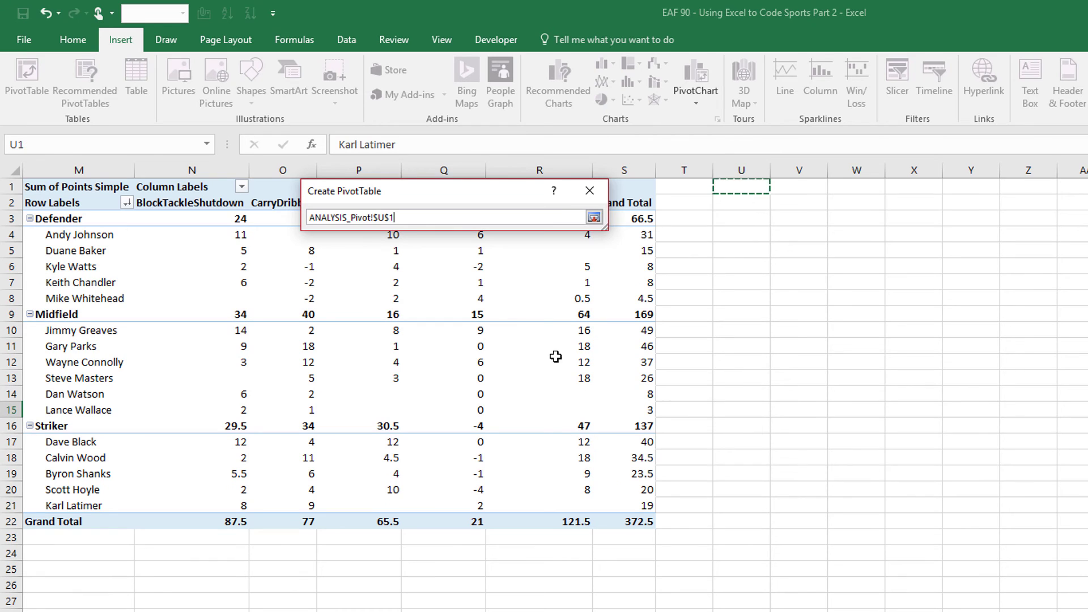
{"action": "left_click", "coordinate": [593, 218]}
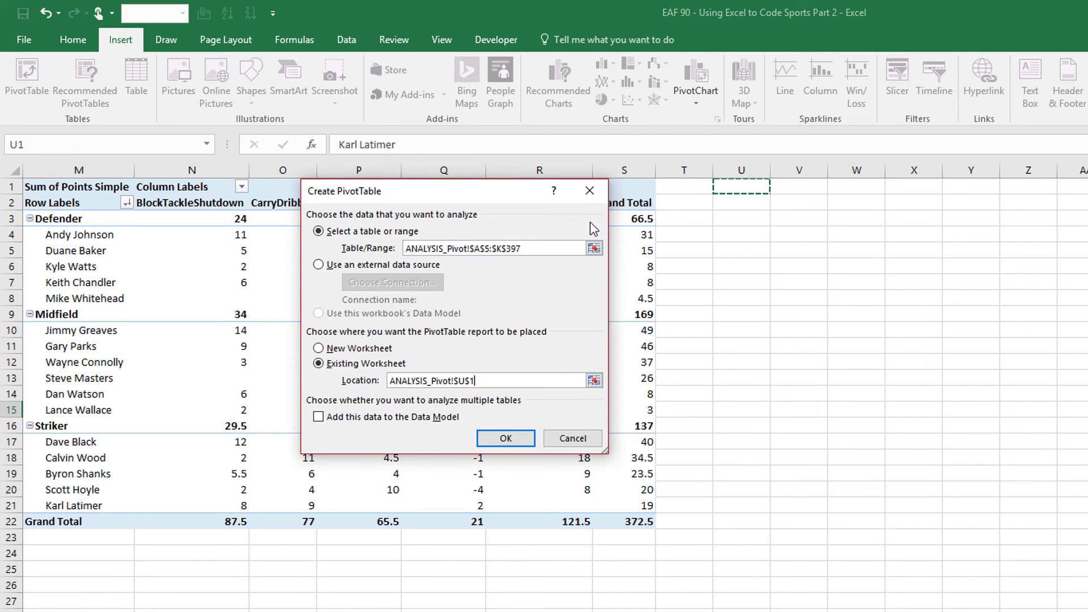
{"action": "left_click", "coordinate": [525, 434]}
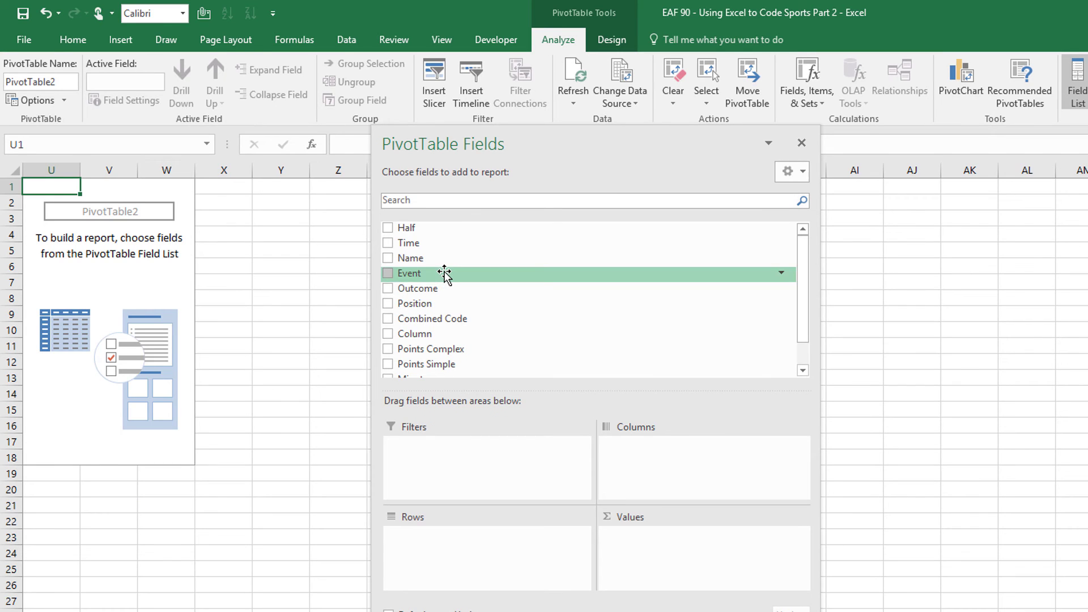
Lay out the new PivotTable with Event in rows, Outcome in columns and Count of Name as values, then close the field list
{"action": "left_click_drag", "start_coordinate": [445, 275], "coordinate": [437, 548]}
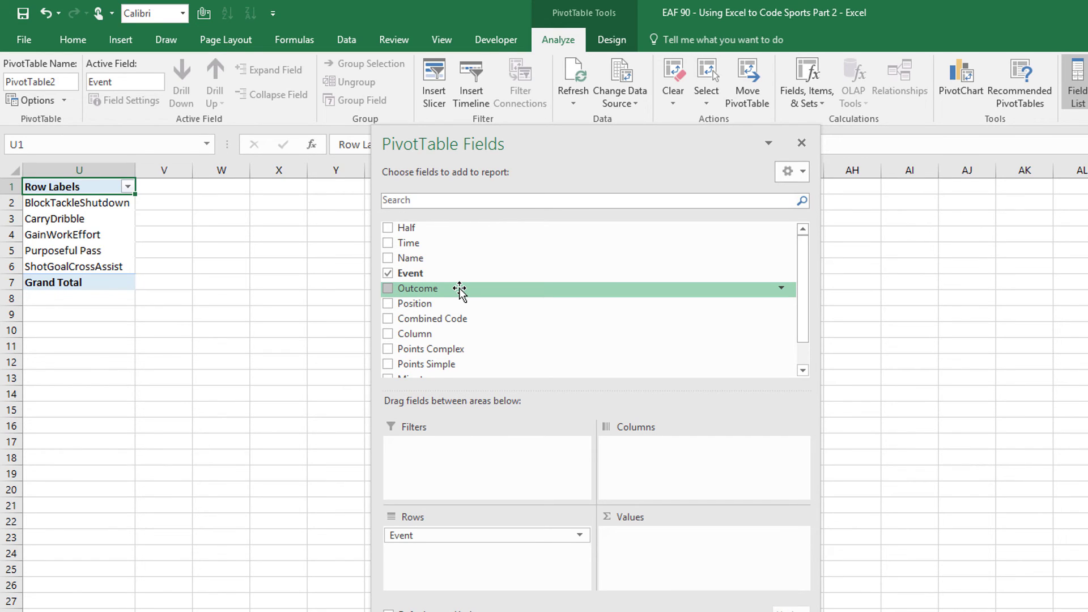
{"action": "left_click_drag", "start_coordinate": [459, 290], "coordinate": [661, 451]}
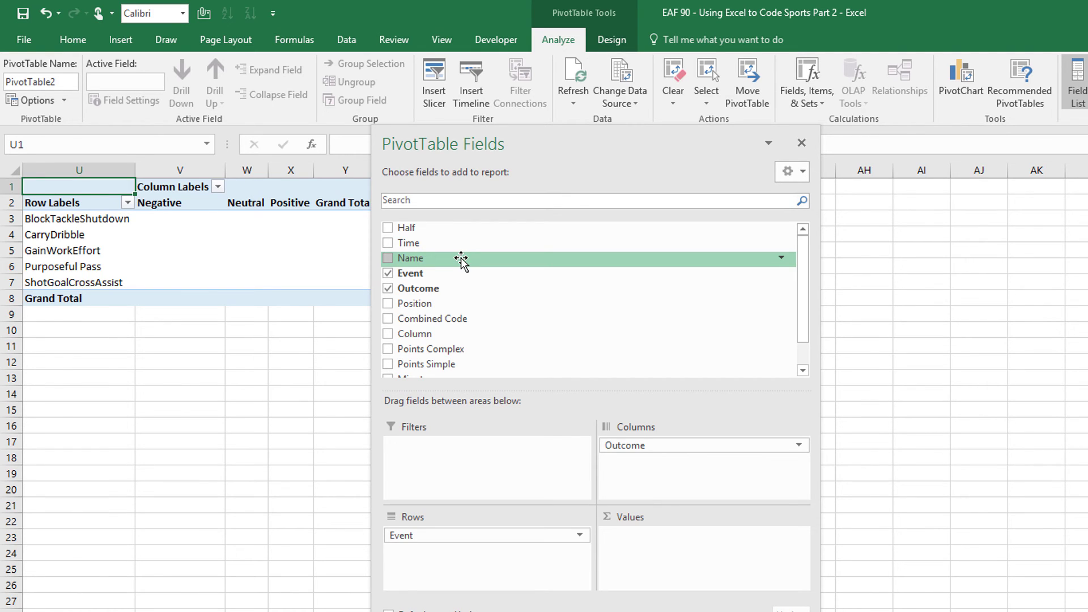
{"action": "left_click_drag", "start_coordinate": [461, 259], "coordinate": [674, 562]}
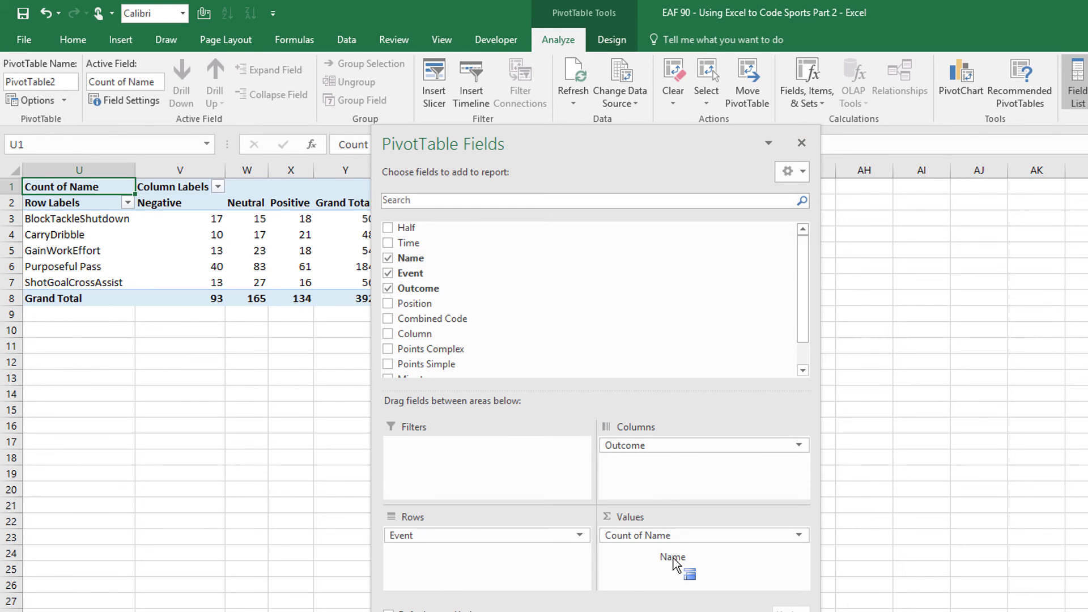
{"action": "left_click", "coordinate": [801, 143]}
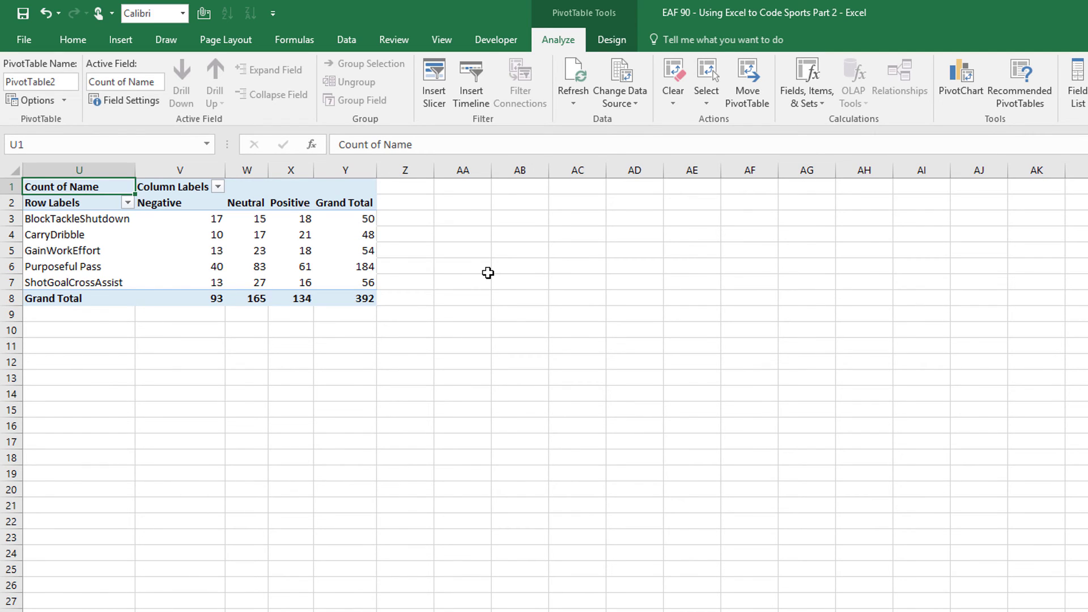
Show the Event by Outcome PivotTable in tabular form
{"action": "left_click", "coordinate": [94, 234]}
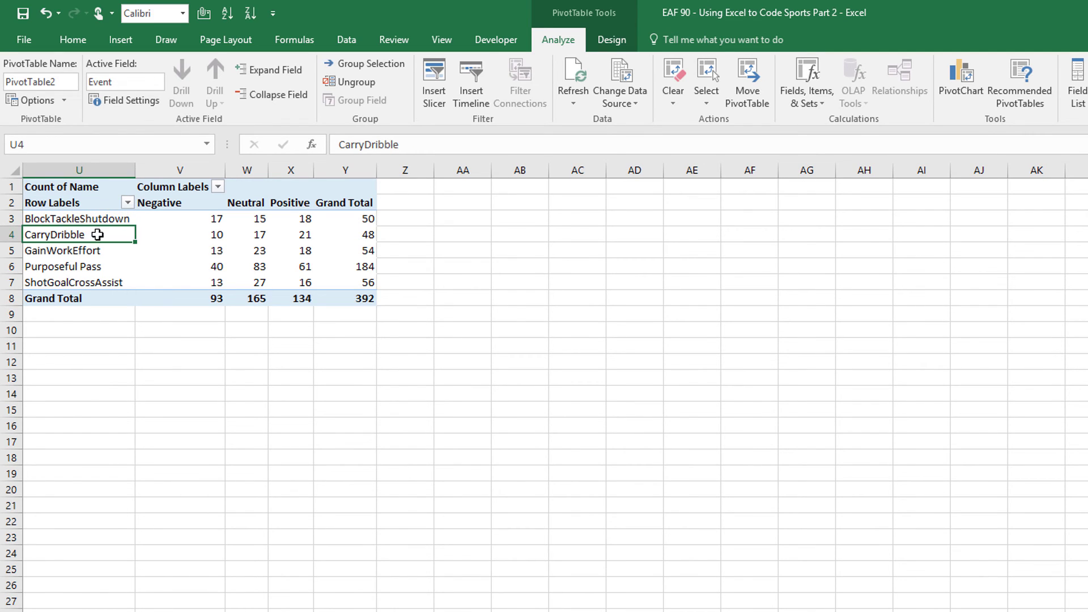
{"action": "left_click", "coordinate": [601, 41]}
{"action": "left_click", "coordinate": [107, 94]}
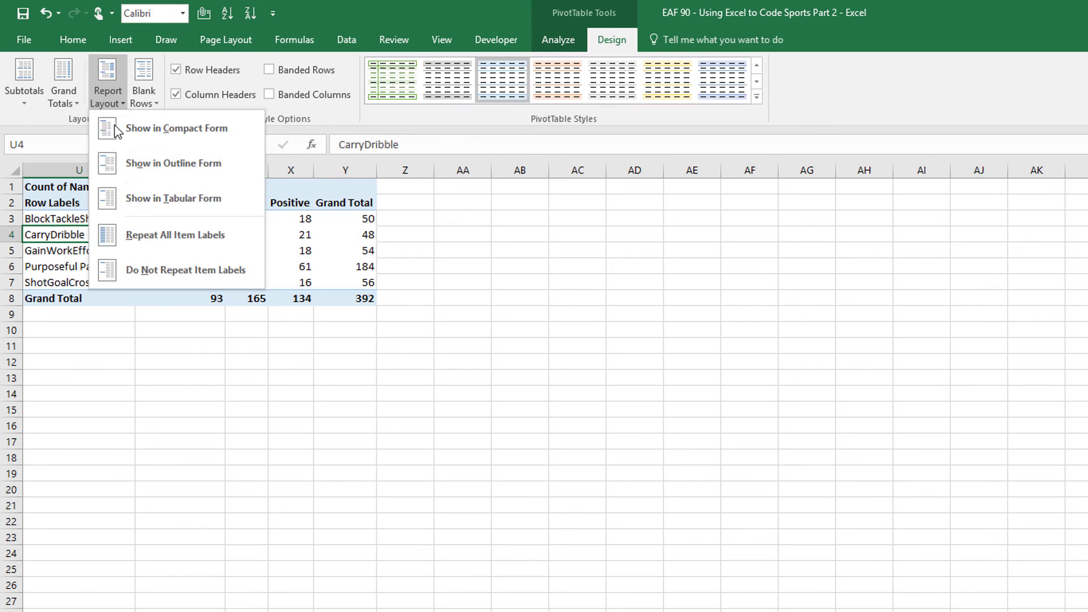
{"action": "left_click", "coordinate": [132, 199]}
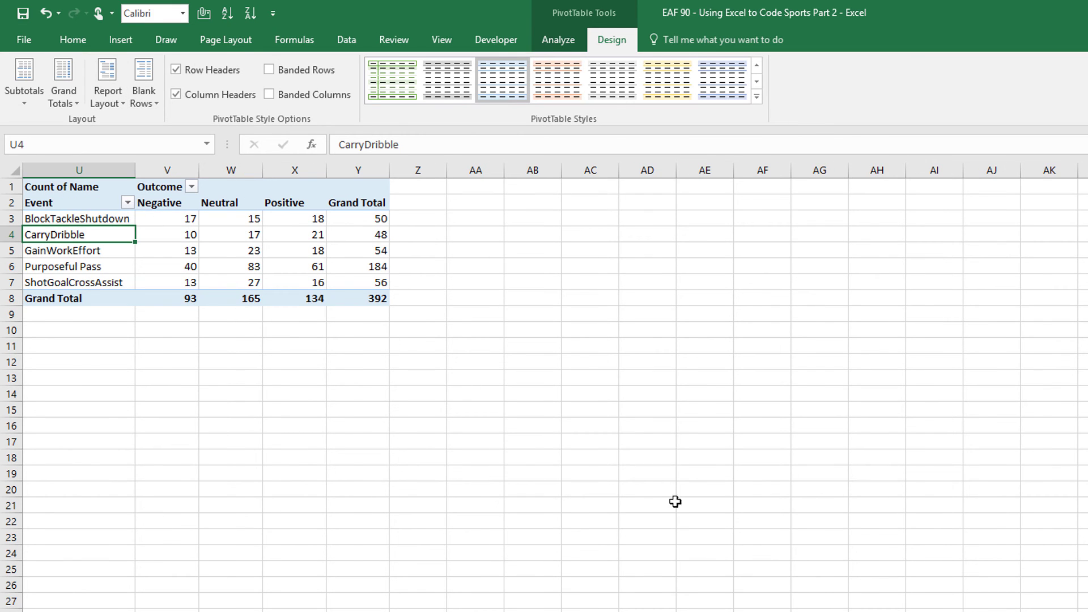
Switch the Position and Name PivotTable's report layout to tabular form
{"action": "scroll", "coordinate": [544, 397], "scroll_direction": "left", "scroll_amount": 5}
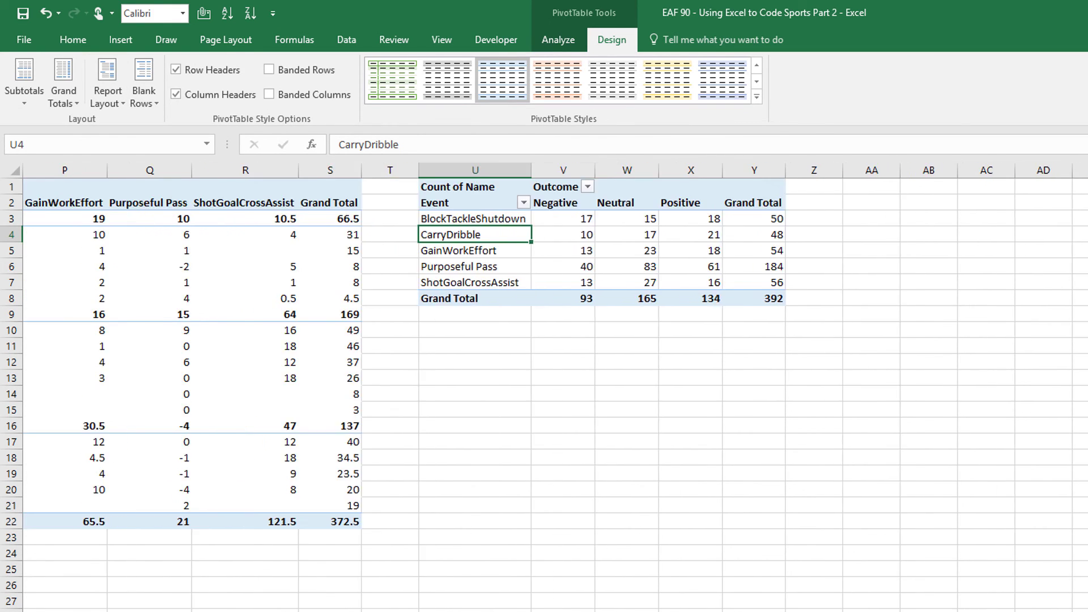
{"action": "left_click", "coordinate": [368, 309]}
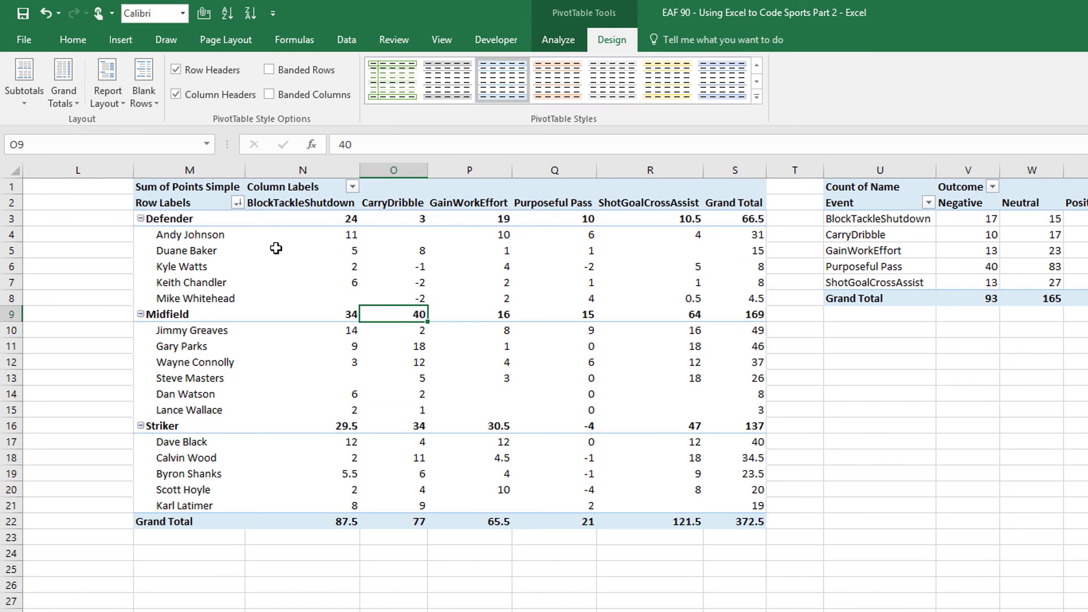
{"action": "left_click", "coordinate": [105, 102]}
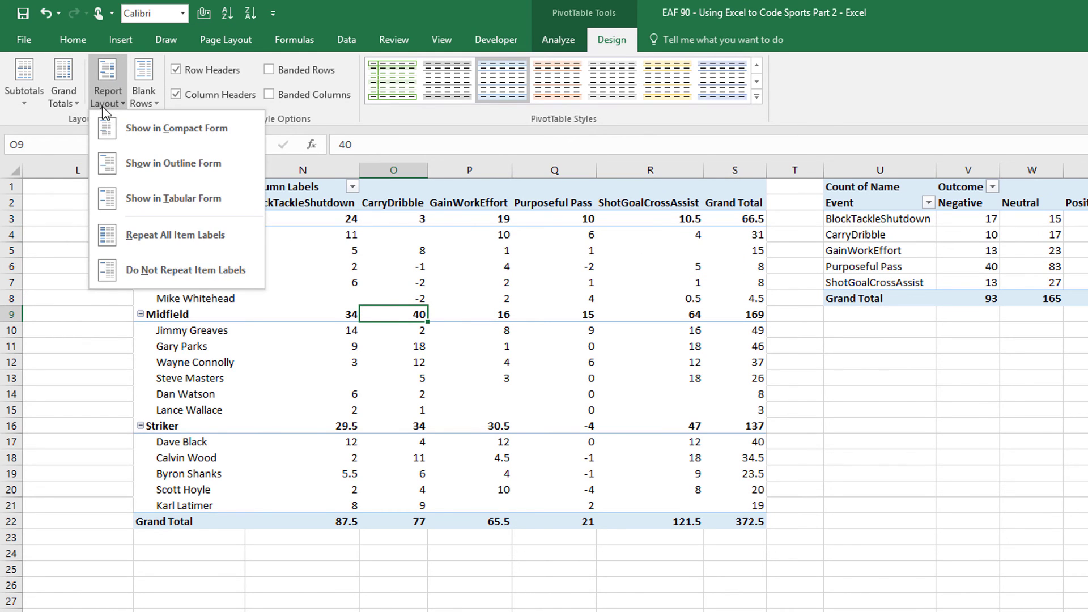
{"action": "left_click", "coordinate": [152, 198]}
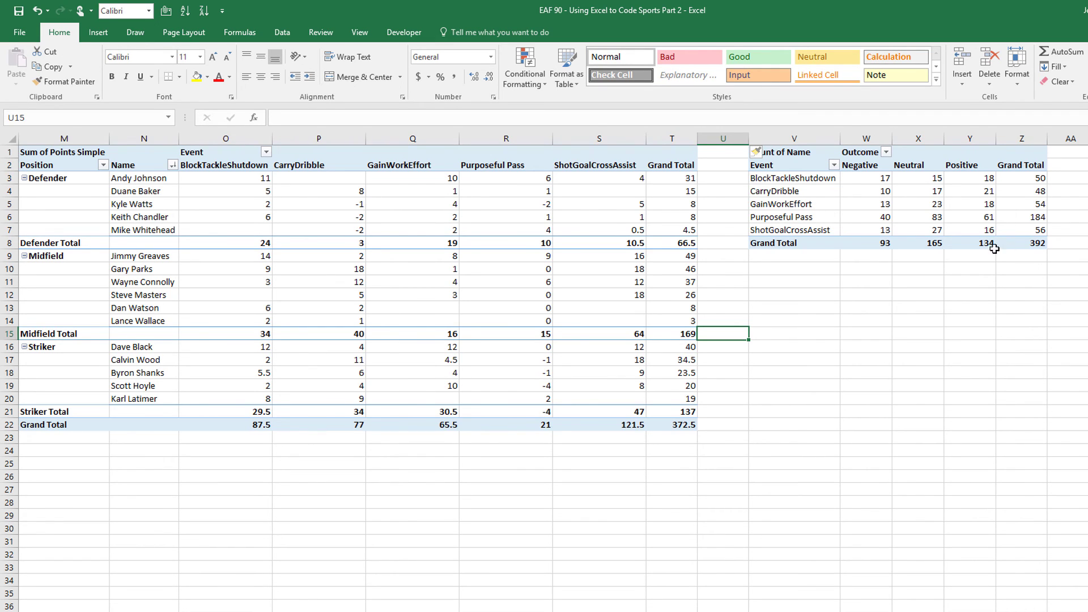
Copy the whole Count of Name PivotTable and paste the duplicate below it at cell V12
{"action": "left_click_drag", "start_coordinate": [771, 154], "coordinate": [1014, 245]}
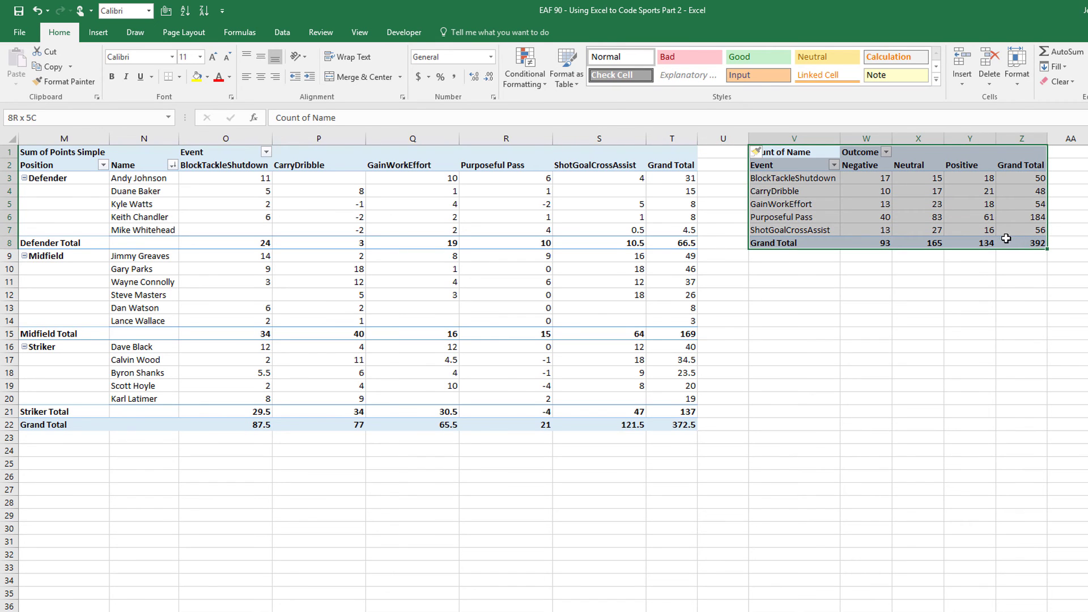
{"action": "right_click", "coordinate": [808, 200]}
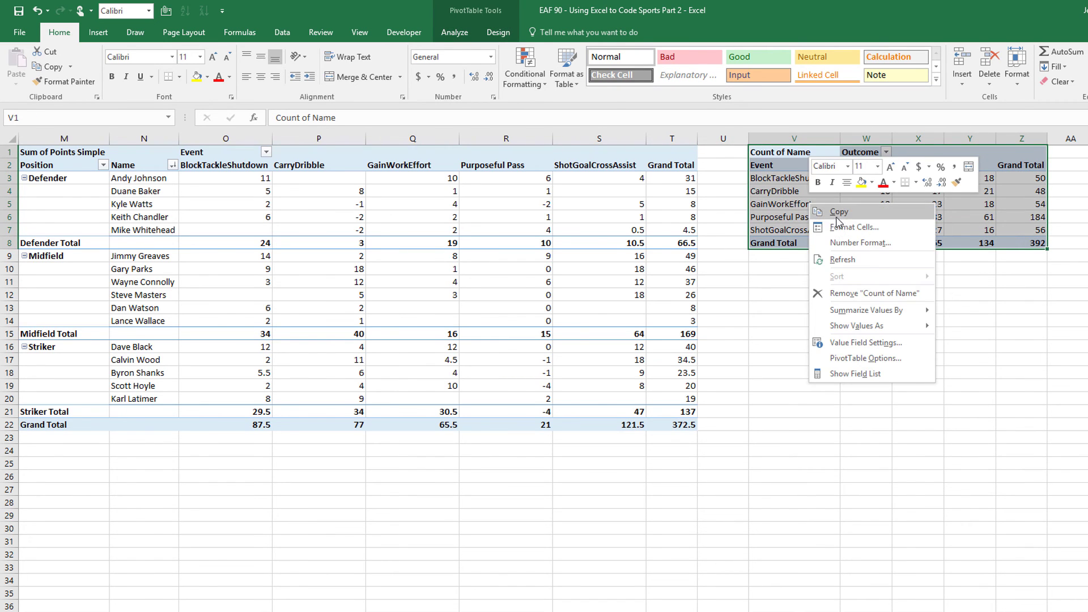
{"action": "left_click", "coordinate": [839, 216]}
{"action": "scroll", "coordinate": [473, 176], "scroll_direction": "right", "scroll_amount": 5}
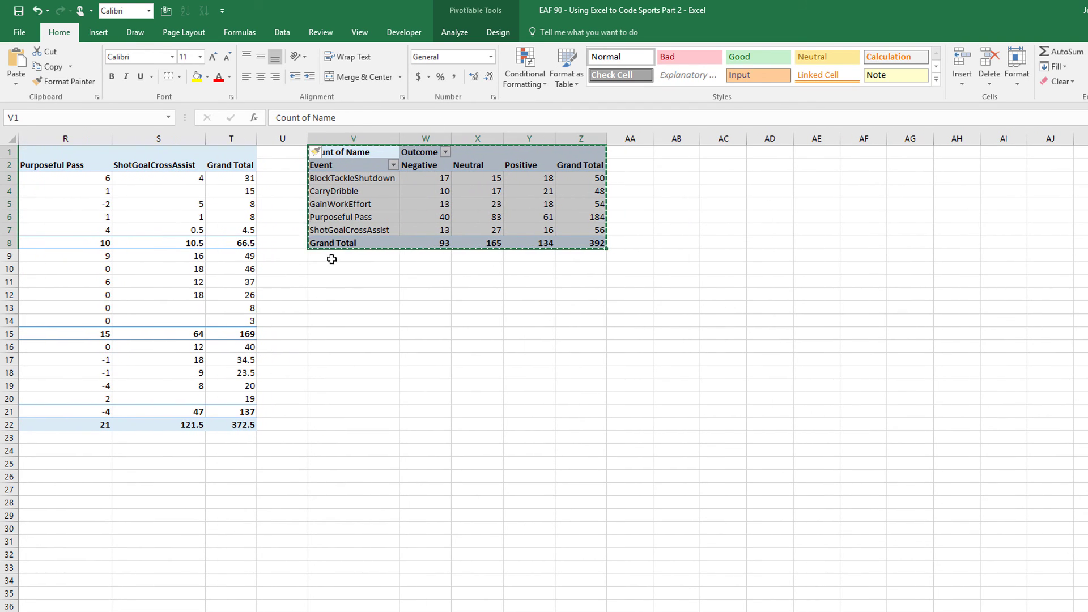
{"action": "left_click", "coordinate": [330, 295]}
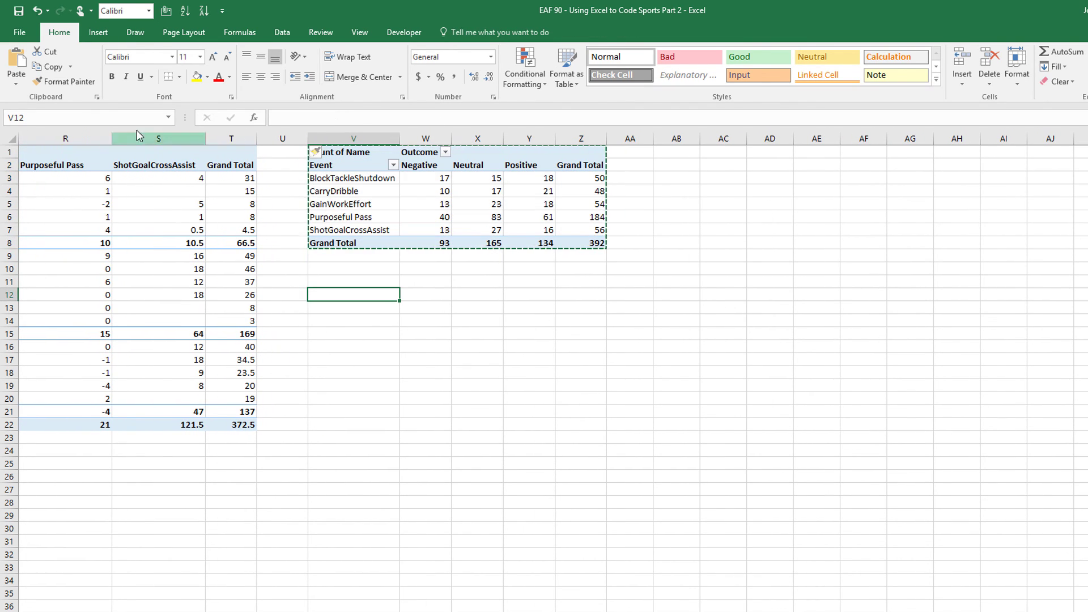
{"action": "left_click", "coordinate": [16, 61]}
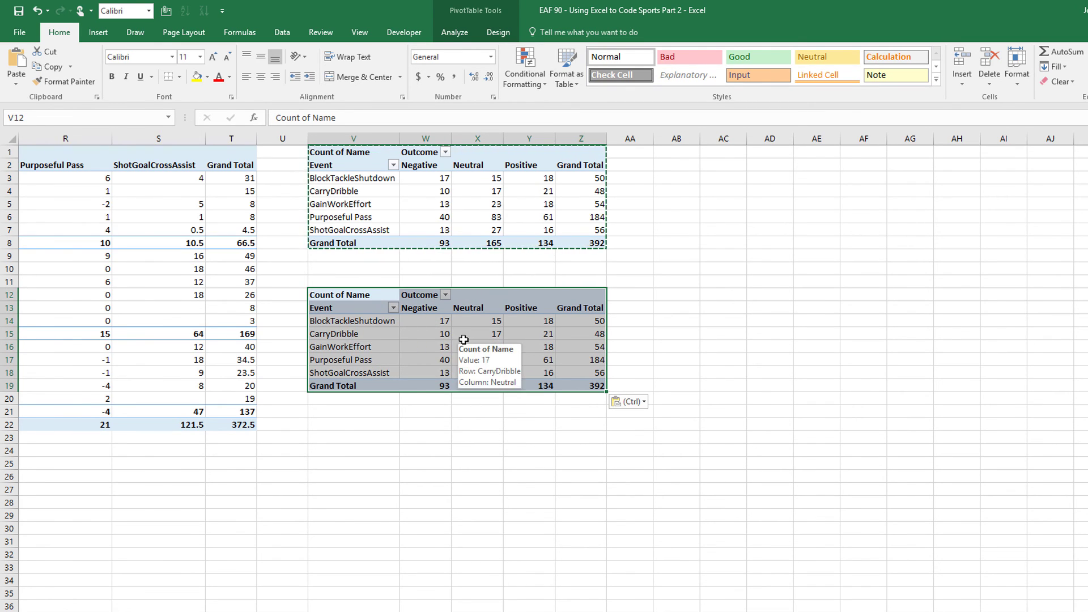
Replace Count of Name with Sum of Points Complex as the values of the duplicated PivotTable, then close the field list
{"action": "left_click", "coordinate": [493, 328]}
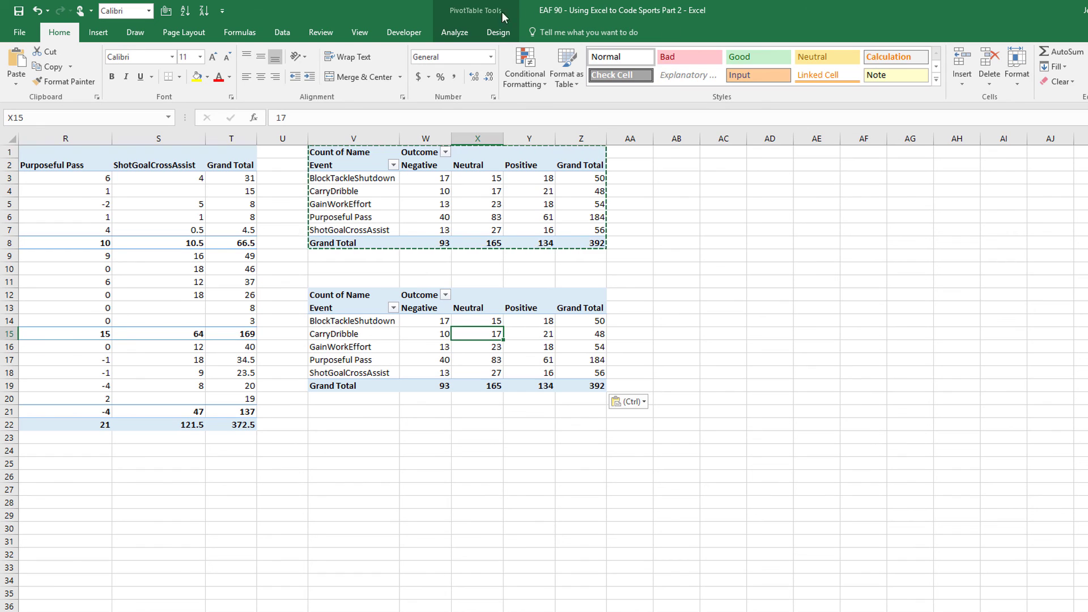
{"action": "left_click", "coordinate": [490, 34]}
{"action": "left_click", "coordinate": [454, 33]}
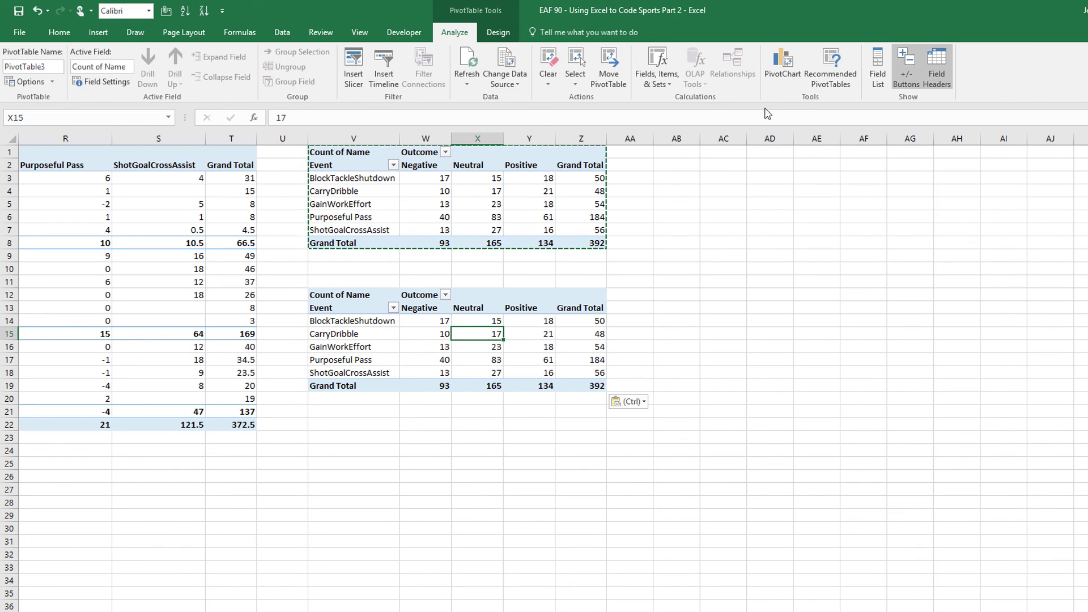
{"action": "left_click", "coordinate": [880, 68]}
{"action": "left_click_drag", "start_coordinate": [491, 152], "coordinate": [821, 102]}
{"action": "left_click_drag", "start_coordinate": [822, 408], "coordinate": [497, 445]}
{"action": "left_click_drag", "start_coordinate": [681, 256], "coordinate": [922, 435]}
{"action": "left_click", "coordinate": [983, 87]}
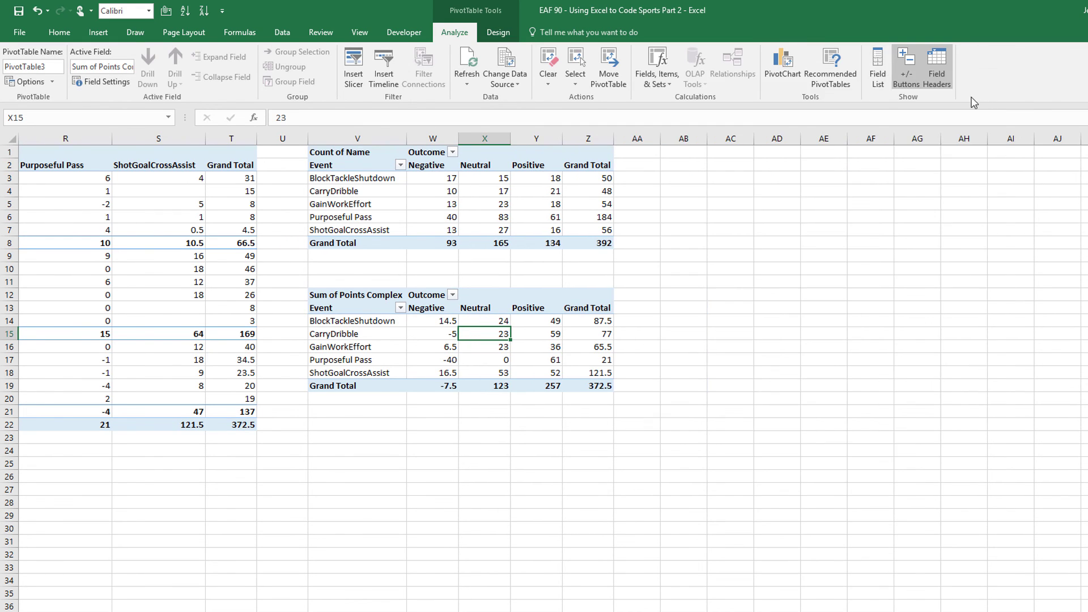
{"action": "left_click", "coordinate": [445, 420]}
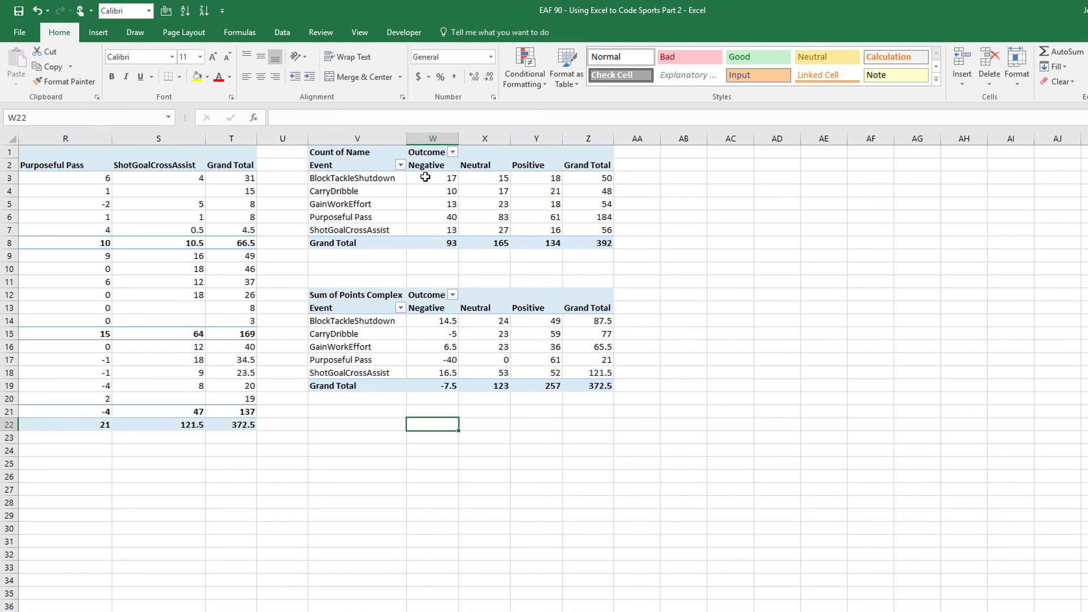
Rename the value heading of the Count of Name PivotTable in V1 to FREQUENCY
{"action": "left_click", "coordinate": [332, 155]}
{"action": "type", "text": "FREQ"}
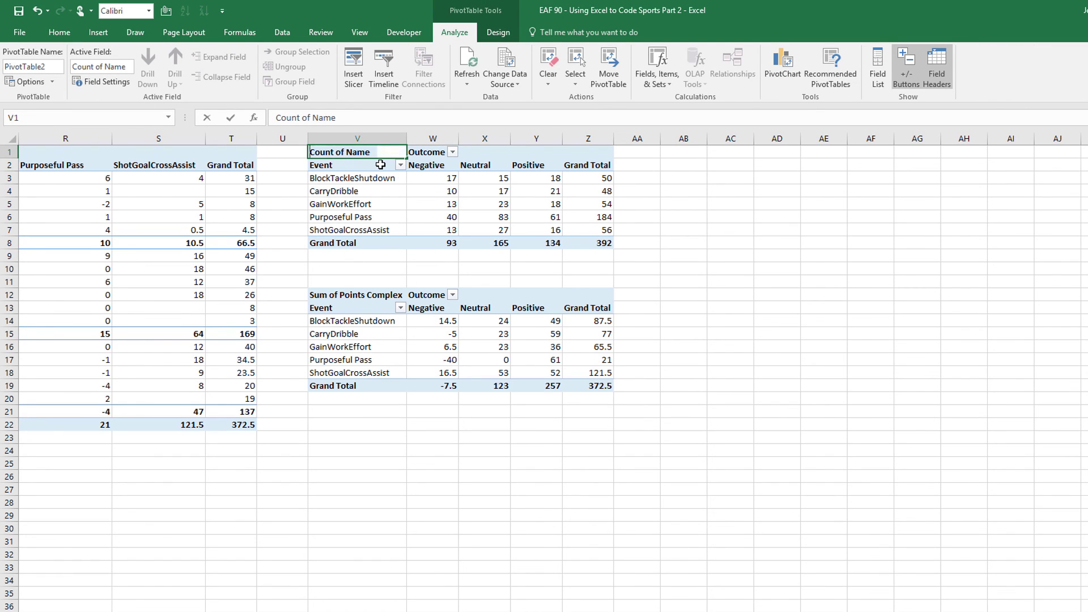
{"action": "type", "text": "UENCY"}
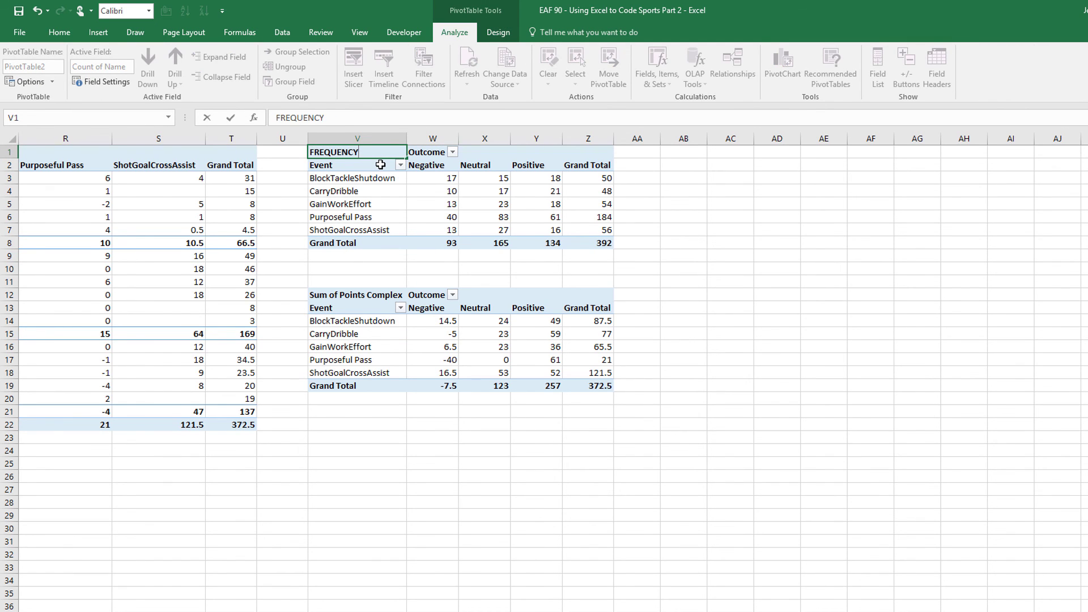
{"action": "key", "text": "Return"}
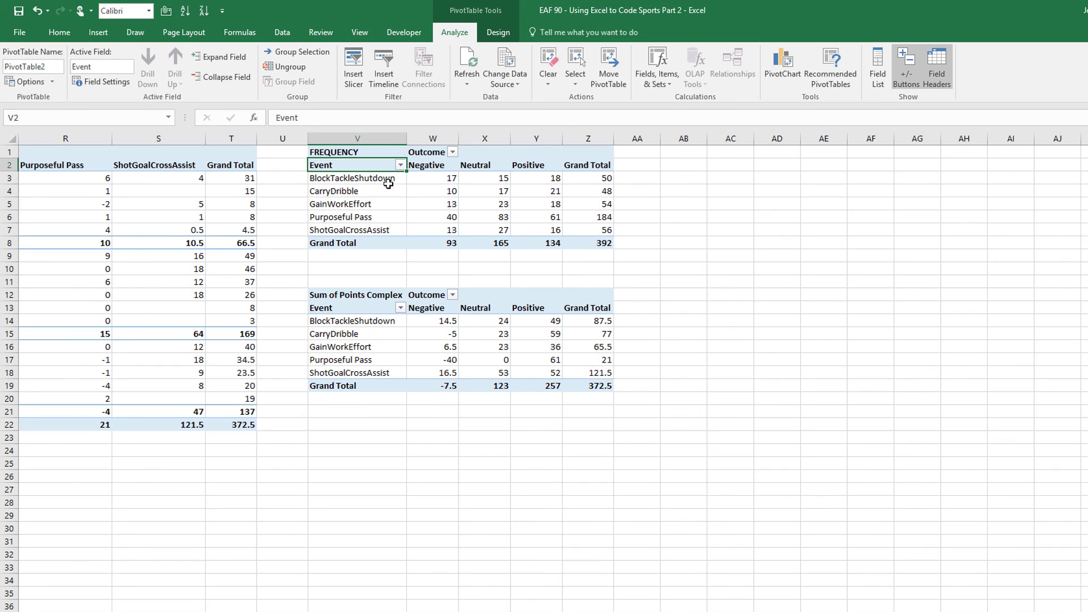
Rename the Sum of Points Complex heading in V12 to POINTS
{"action": "left_click", "coordinate": [349, 294]}
{"action": "type", "text": "POIN"}
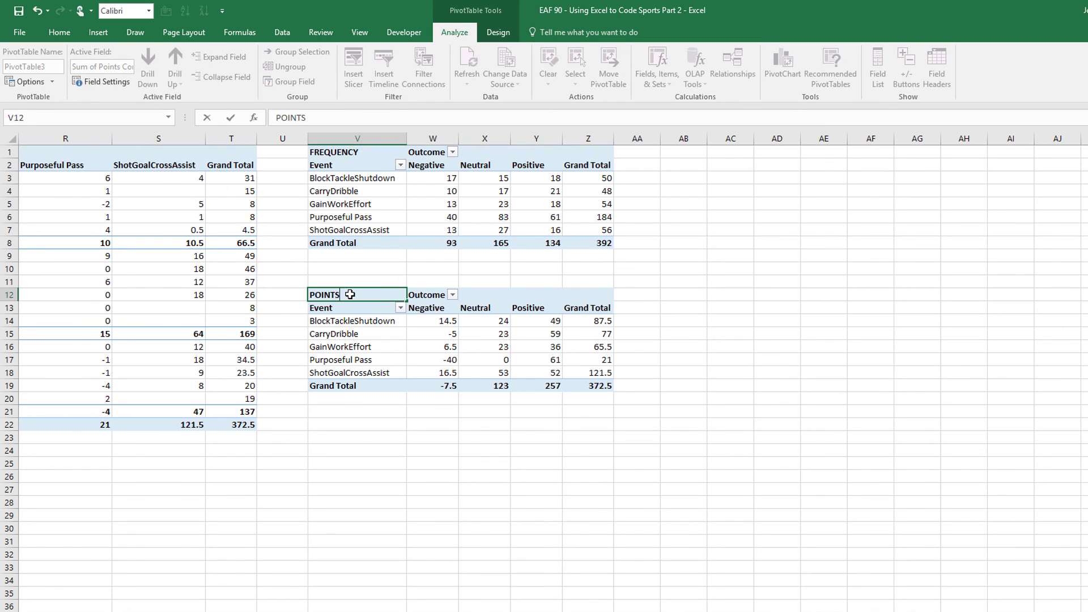
{"action": "type", "text": "TS"}
{"action": "key", "text": "Return"}
{"action": "left_click", "coordinate": [348, 445]}
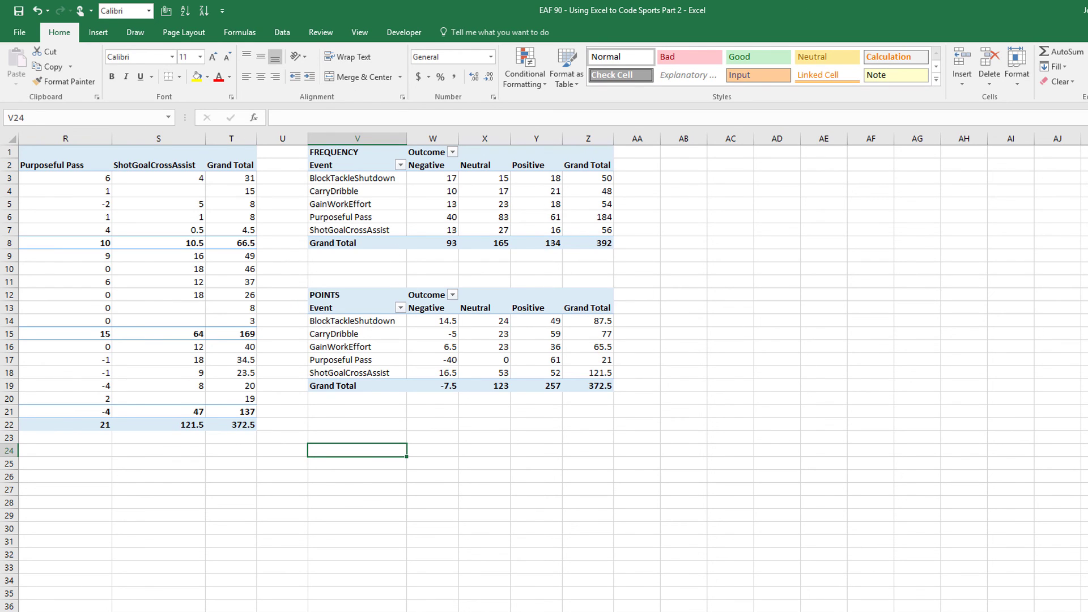
{"action": "scroll", "coordinate": [549, 372], "scroll_direction": "left", "scroll_amount": 5}
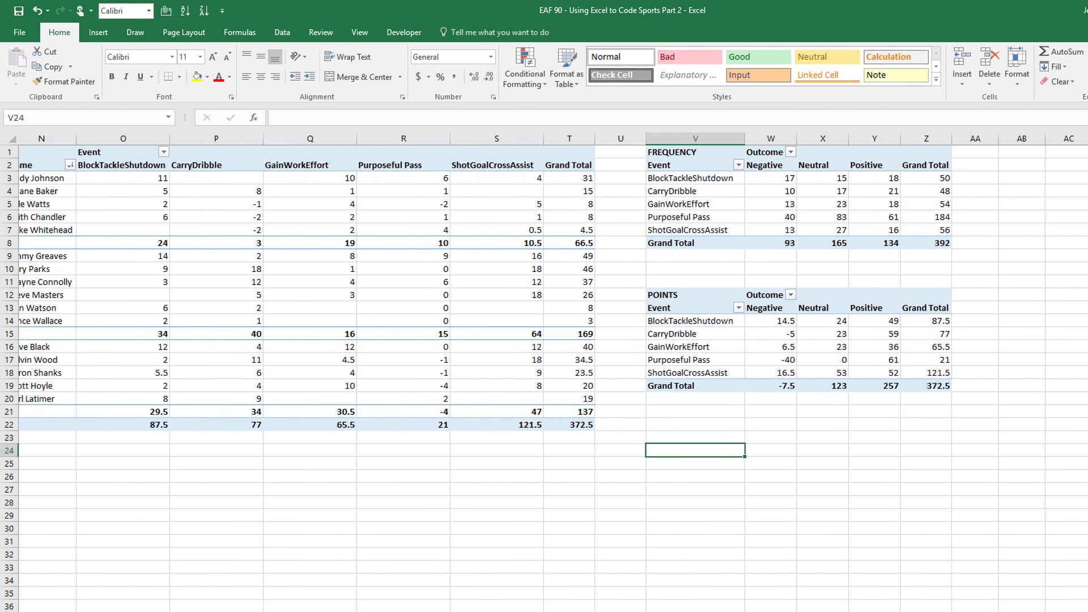
{"action": "scroll", "coordinate": [550, 372], "scroll_direction": "left", "scroll_amount": 2}
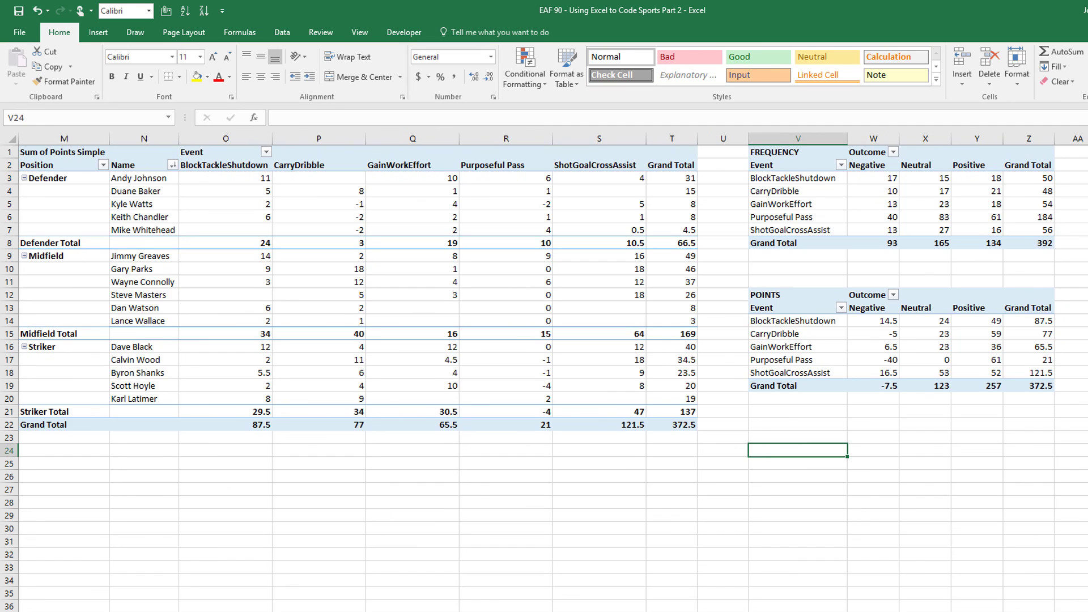
{"action": "scroll", "coordinate": [549, 373], "scroll_direction": "left", "scroll_amount": 1}
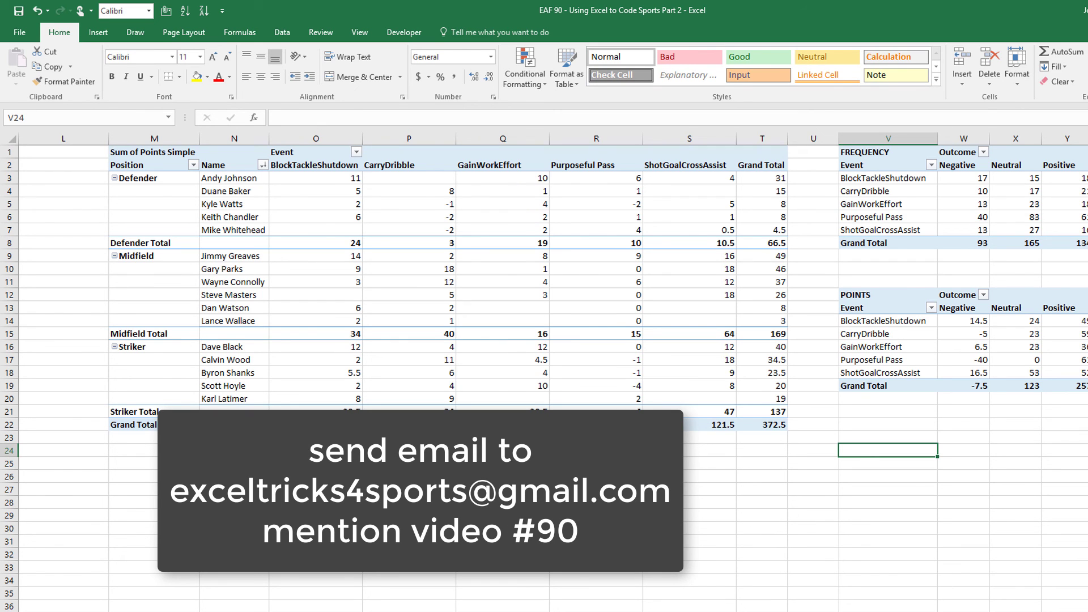
{"action": "scroll", "coordinate": [544, 340], "scroll_direction": "left", "scroll_amount": 5}
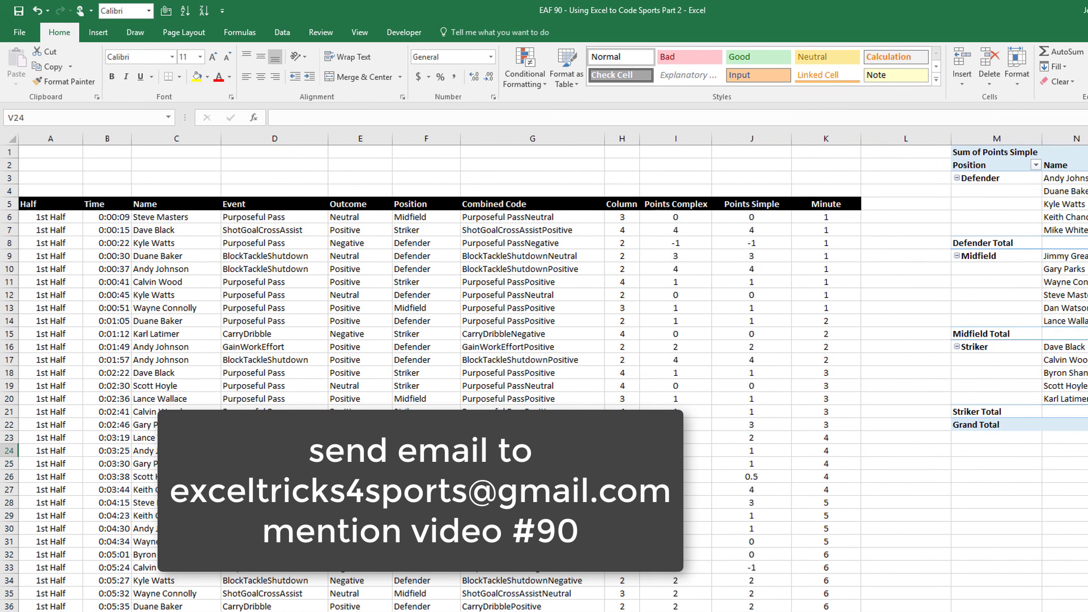